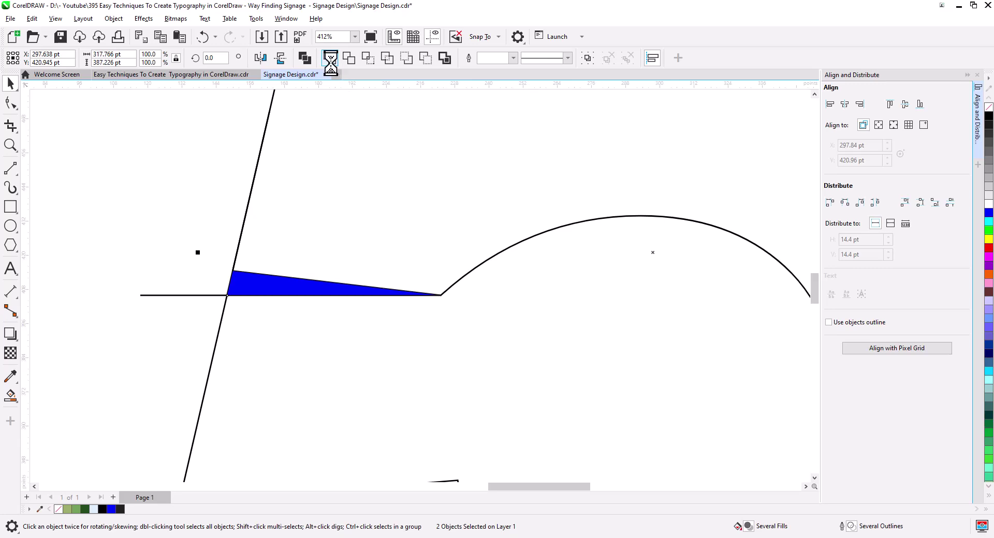
Delete the leftover diagonal and horizontal construction lines at the corner beside the 5's upper notch
left_click(220, 327)
key("Delete")
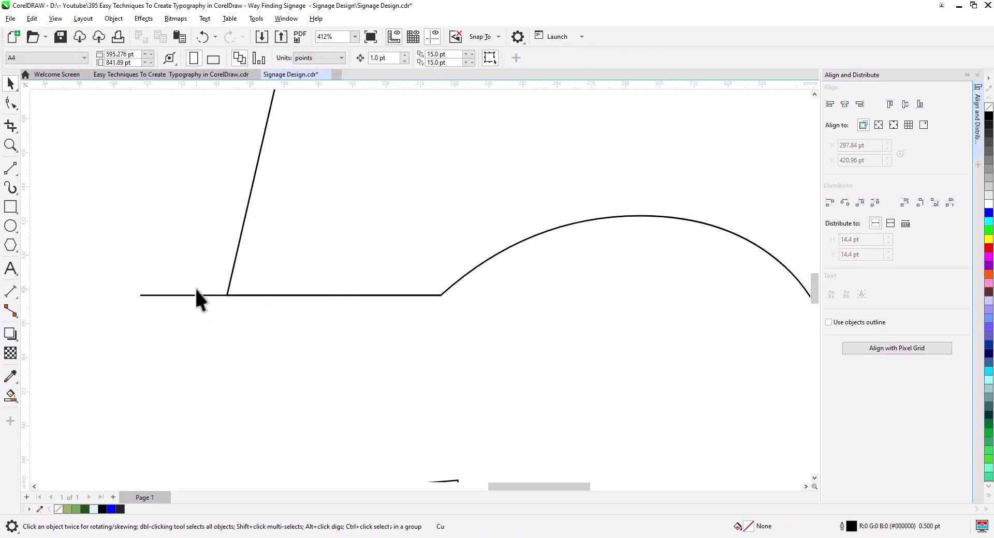
left_click(190, 295)
key("Delete")
Draw a horizontal line about 125 pt long from the outer corner of the 5's lower end and extend it outward past that corner
scroll(258, 332, "down", 2)
key("h")
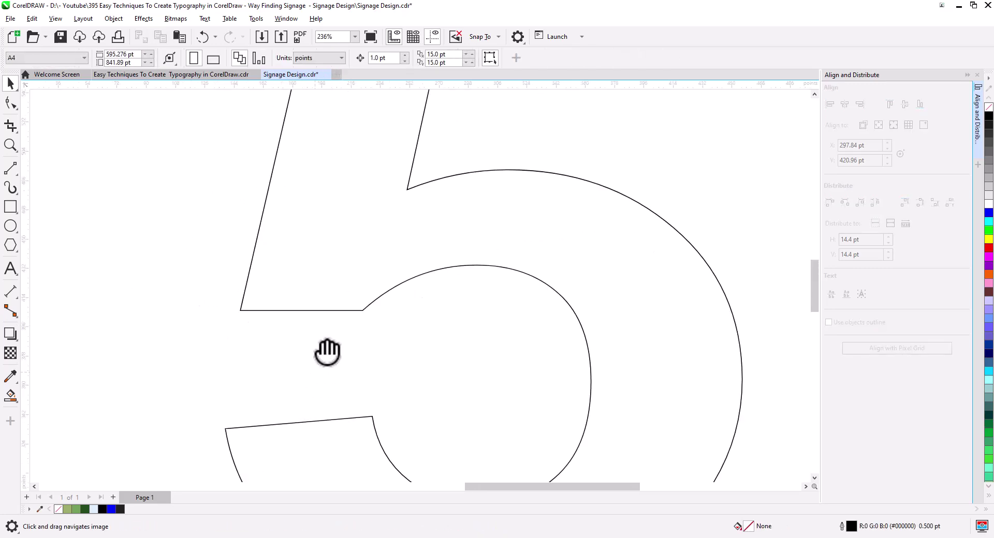
left_click_drag(328, 352, 424, 240)
scroll(350, 278, "up", 2)
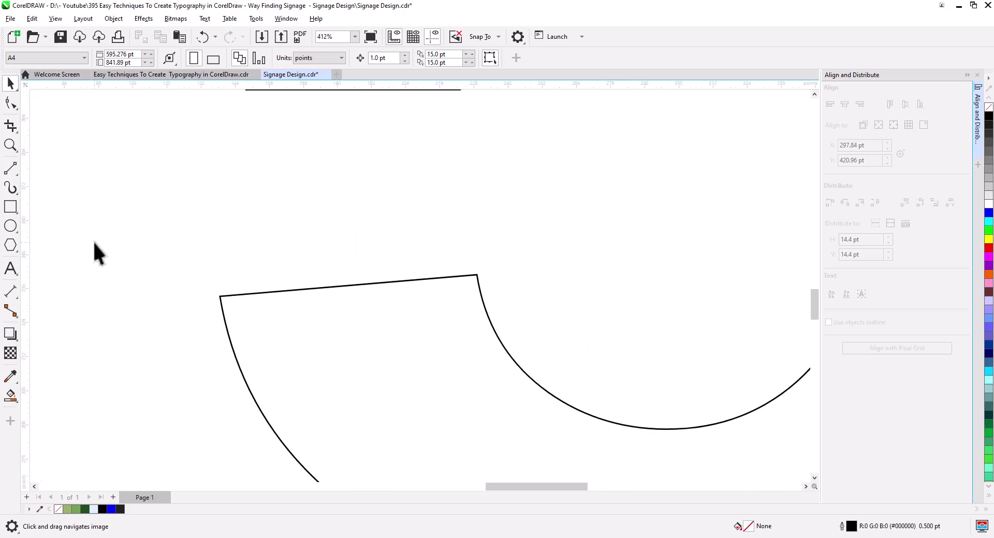
left_click(18, 171)
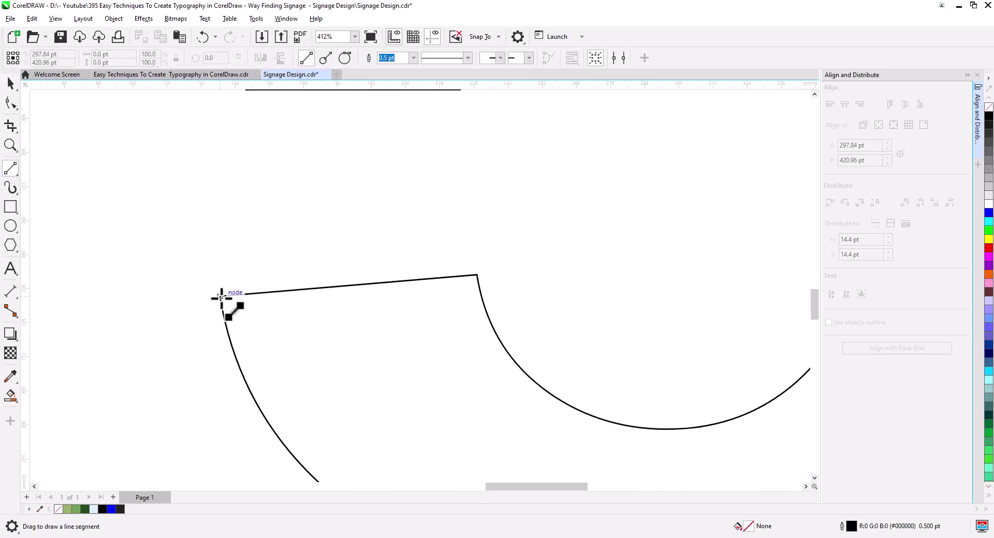
left_click_drag(220, 296, 580, 297)
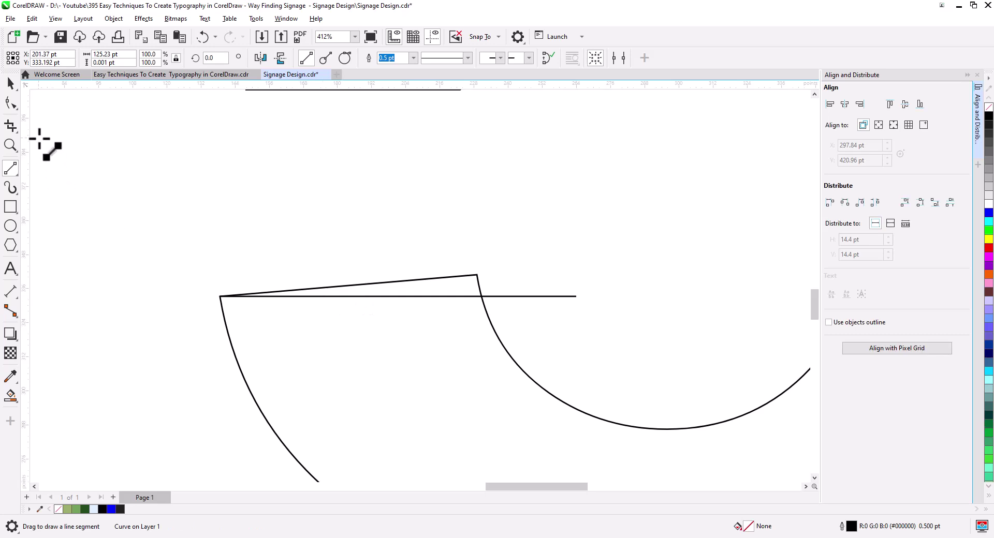
left_click(10, 83)
left_click_drag(215, 297, 163, 296)
Cut the 5 along the horizontal line with Back Minus Front, then break apart and delete the slanted sliver above it
left_click(253, 333, "shift")
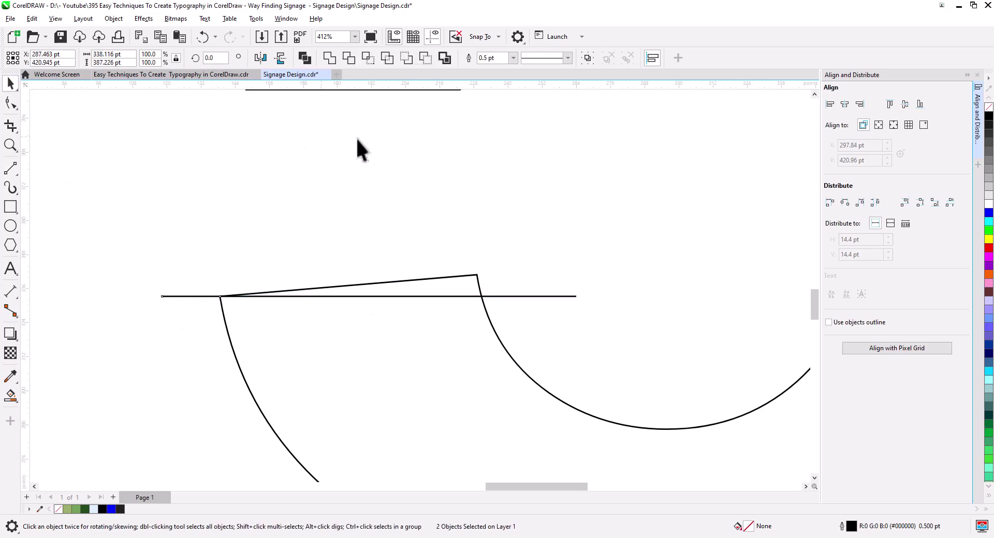
left_click(426, 55)
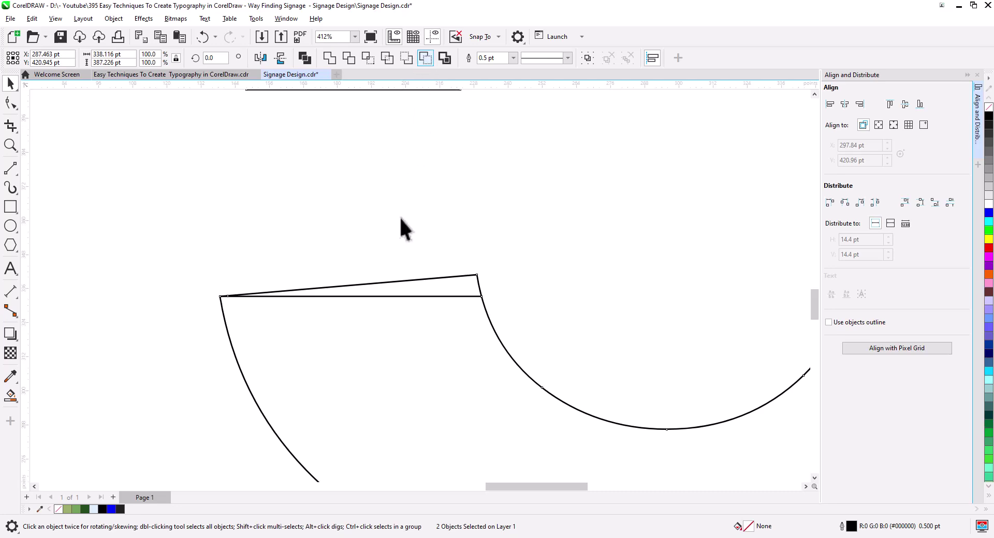
right_click(438, 291)
left_click(472, 179)
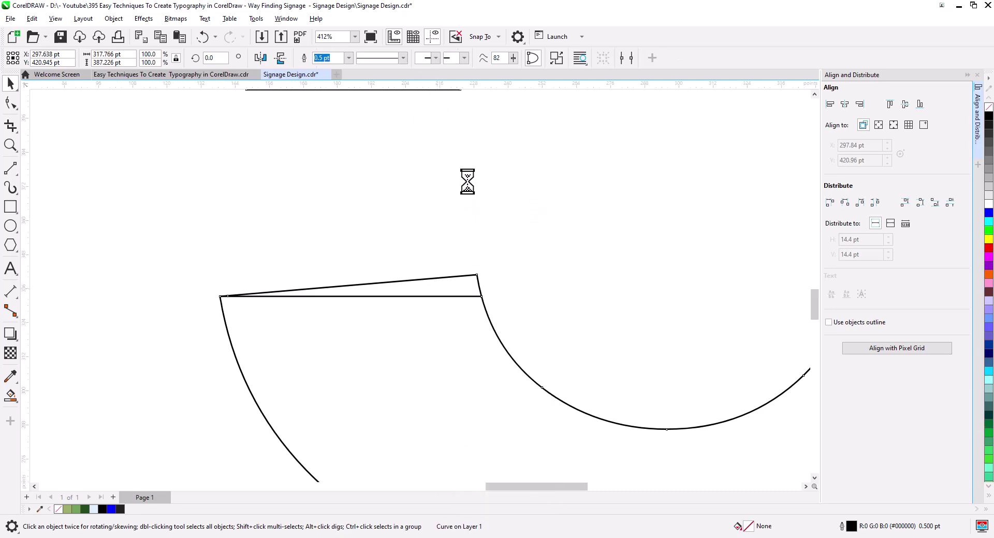
key("Delete")
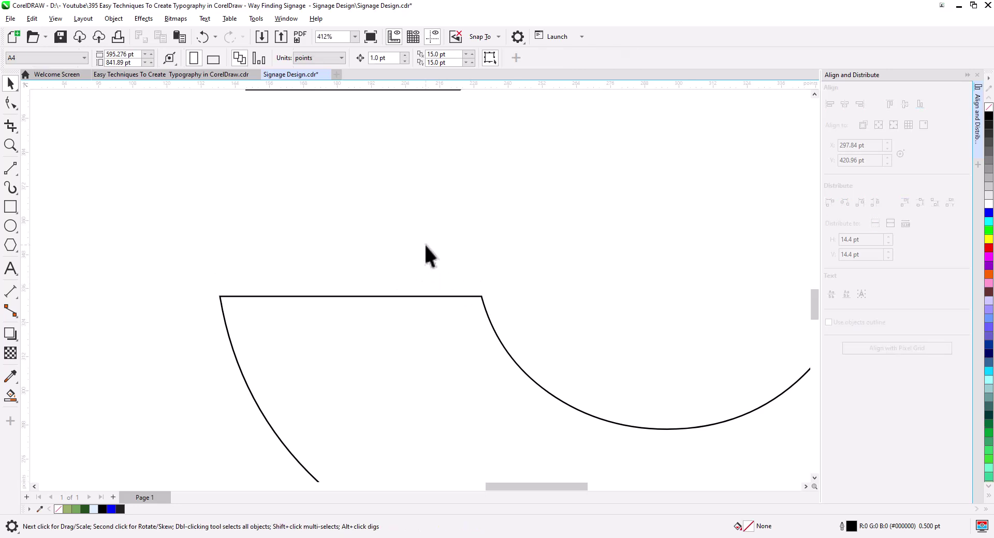
Draw a vertical line about 438 pt long through the right part of the 5, spanning more than its full height
scroll(456, 288, "down", 5)
scroll(472, 331, "down", 1)
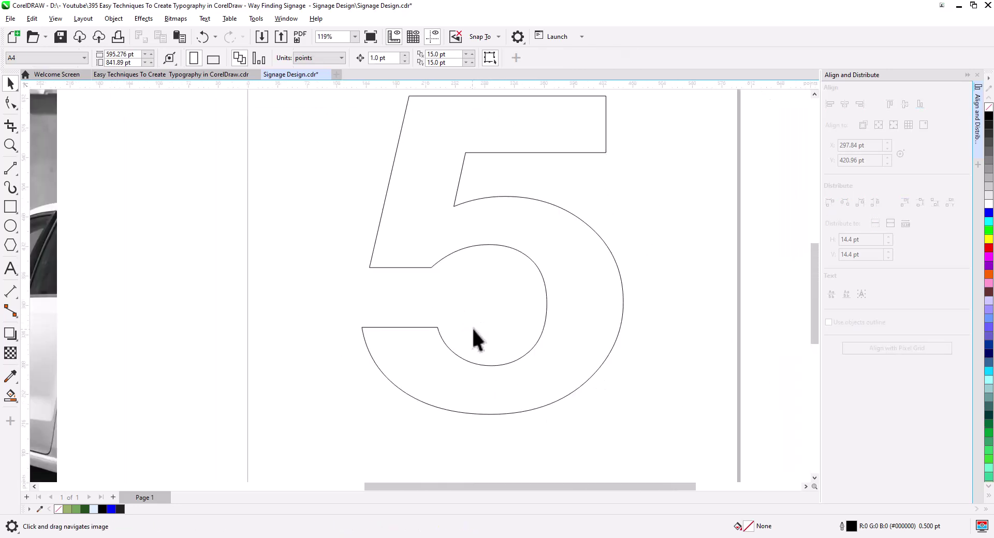
left_click_drag(471, 327, 455, 359)
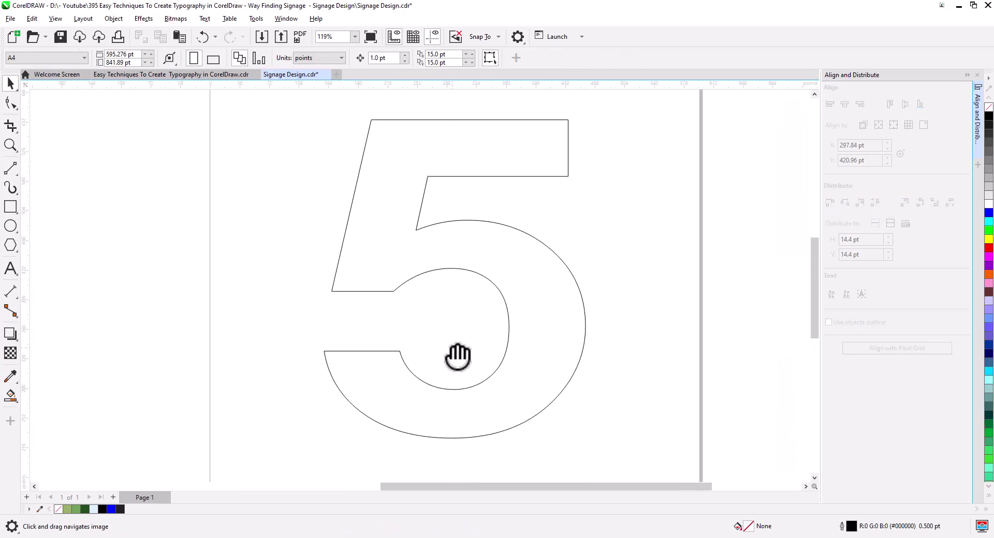
left_click(10, 169)
left_click_drag(550, 106, 572, 469)
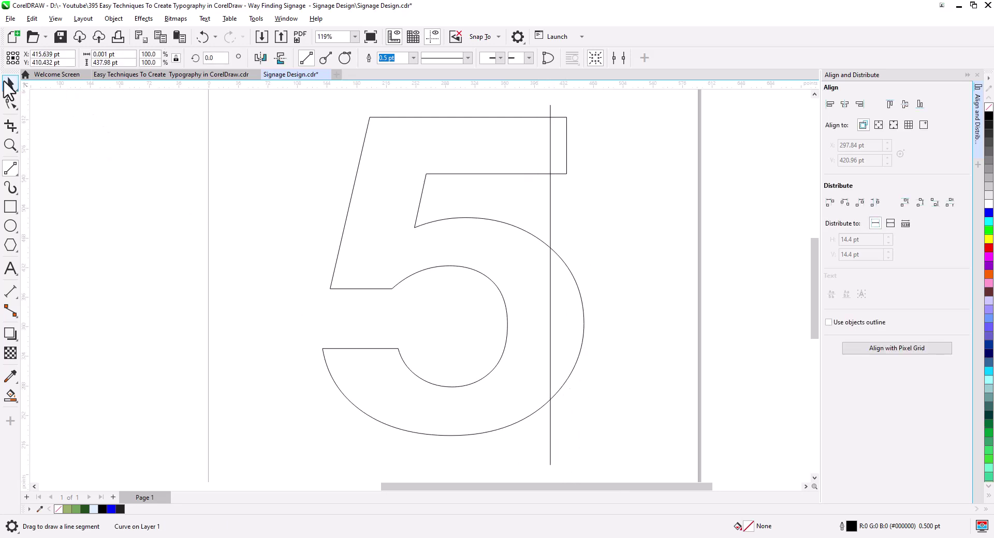
Set the vertical line's outline width to 4 pt
left_click(5, 82)
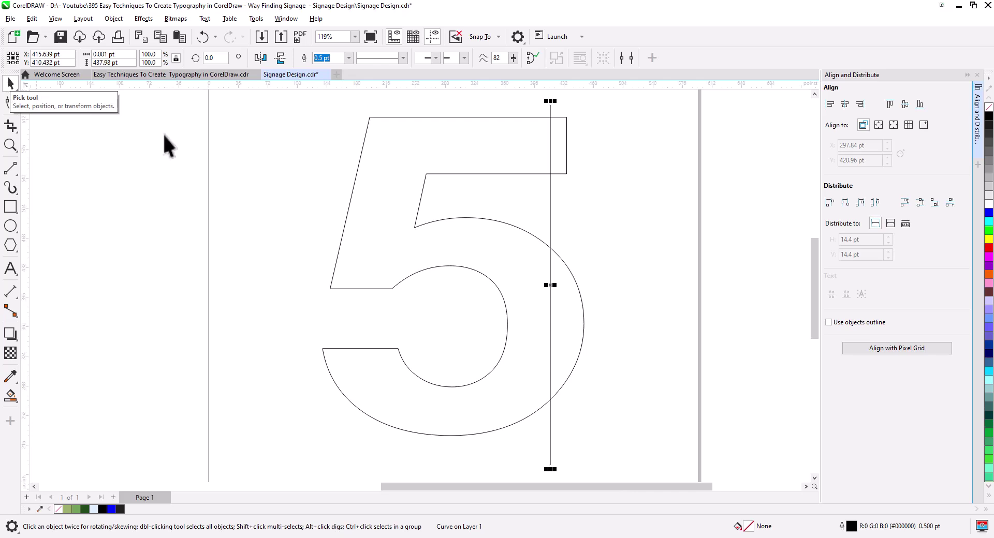
left_click(350, 58)
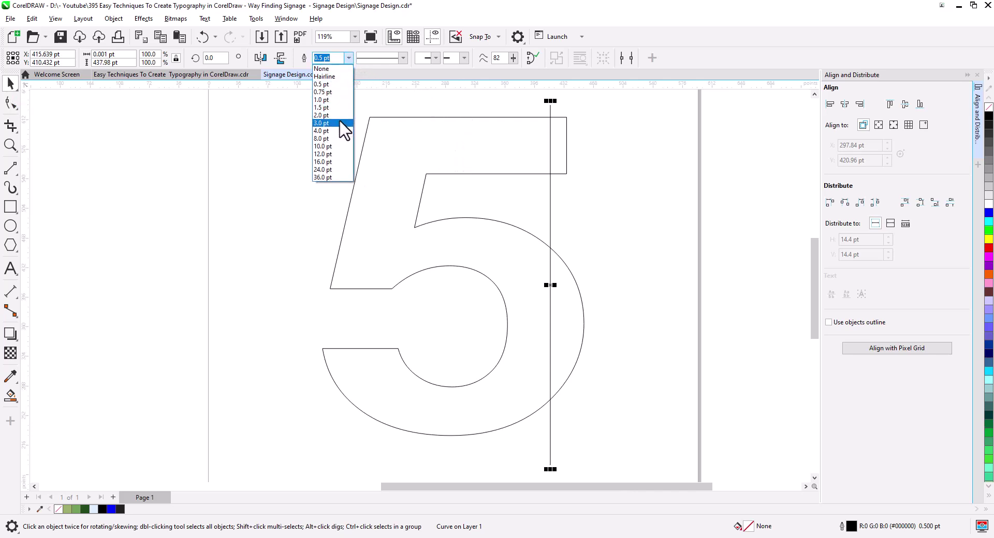
left_click(324, 123)
left_click(346, 59)
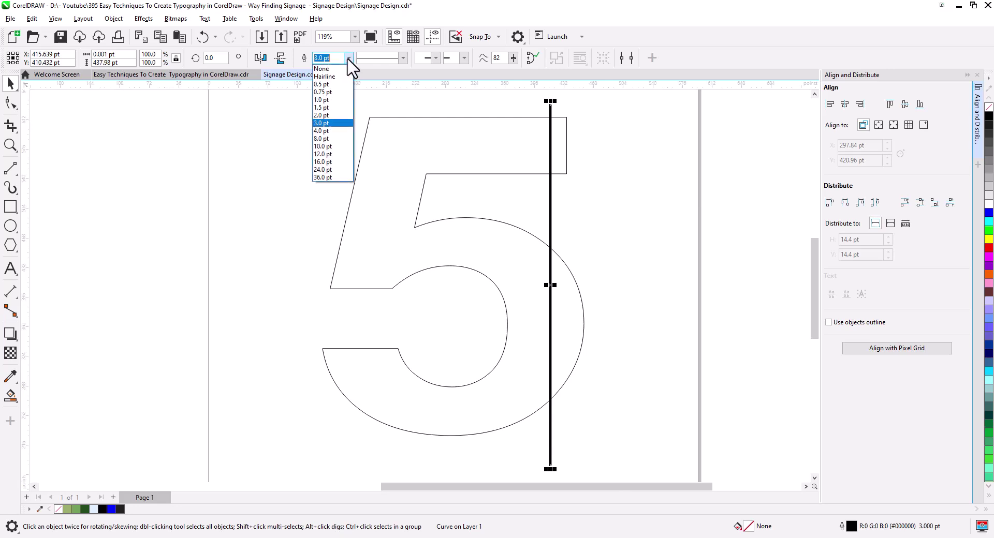
left_click(323, 131)
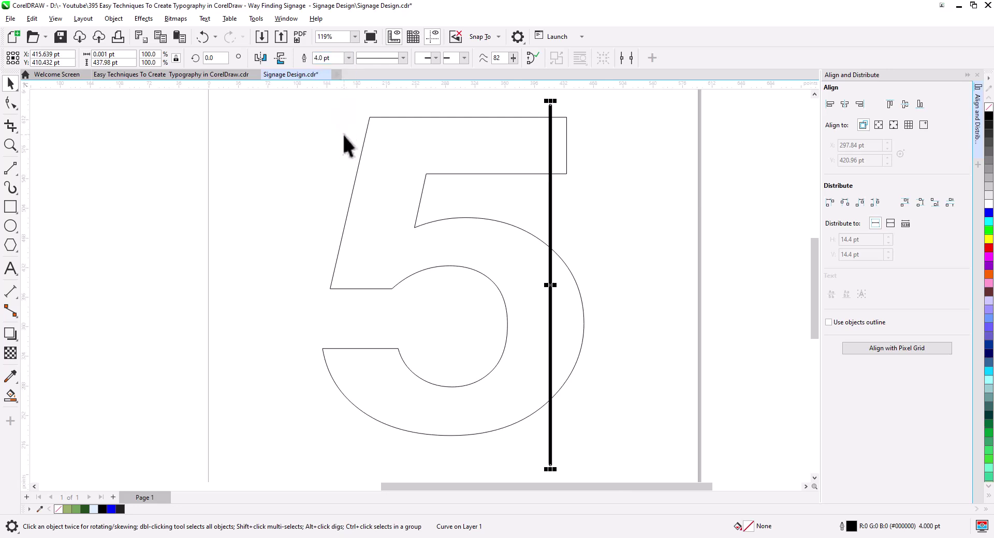
Lengthen the vertical line upward to about 502 pt and place it just outside the 5's right edge
left_click_drag(550, 159, 591, 256)
scroll(576, 148, "up", 3)
scroll(589, 247, "down", 5)
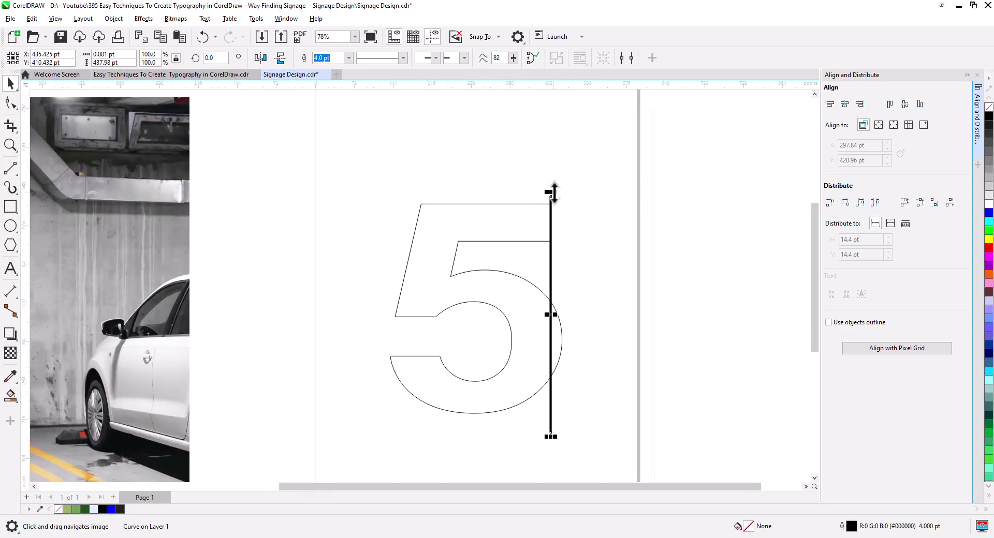
left_click_drag(553, 192, 552, 157)
left_click_drag(553, 317, 565, 337)
Copy the vertical line a small gap to its left and repeat the duplicate until evenly spaced lines cover the entire 5
scroll(569, 345, "up", 2)
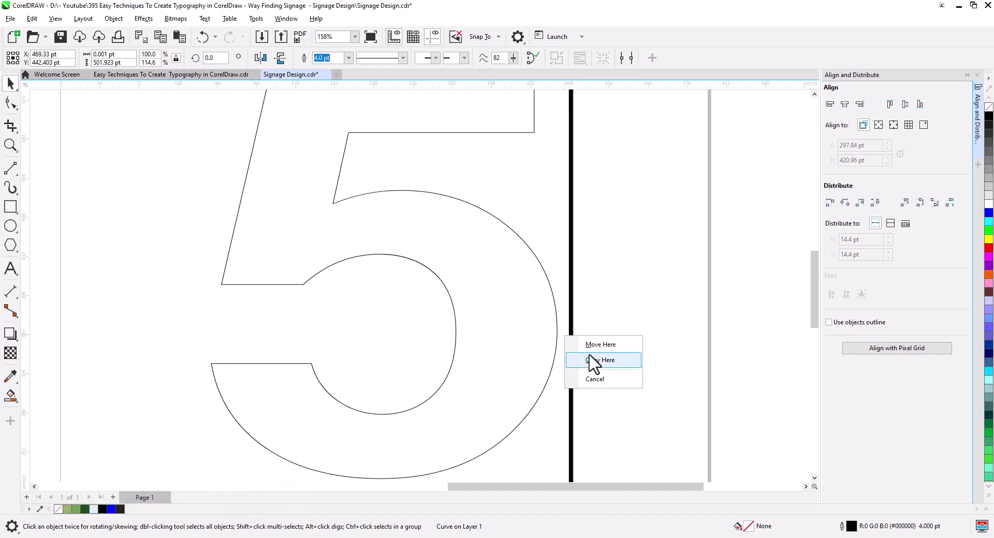
left_click(594, 361)
key("ctrl+d")
key("ctrl+d")
key("ctrl+d")
key("ctrl+d")
key("ctrl+d")
key("ctrl+d")
key("ctrl+d")
key("ctrl+d")
key("ctrl+d")
key("ctrl+d")
key("ctrl+d")
key("ctrl+d")
key("ctrl+d")
key("ctrl+d")
key("ctrl+d")
key("ctrl+d")
key("ctrl+d")
key("ctrl+d")
key("ctrl+d")
key("ctrl+d")
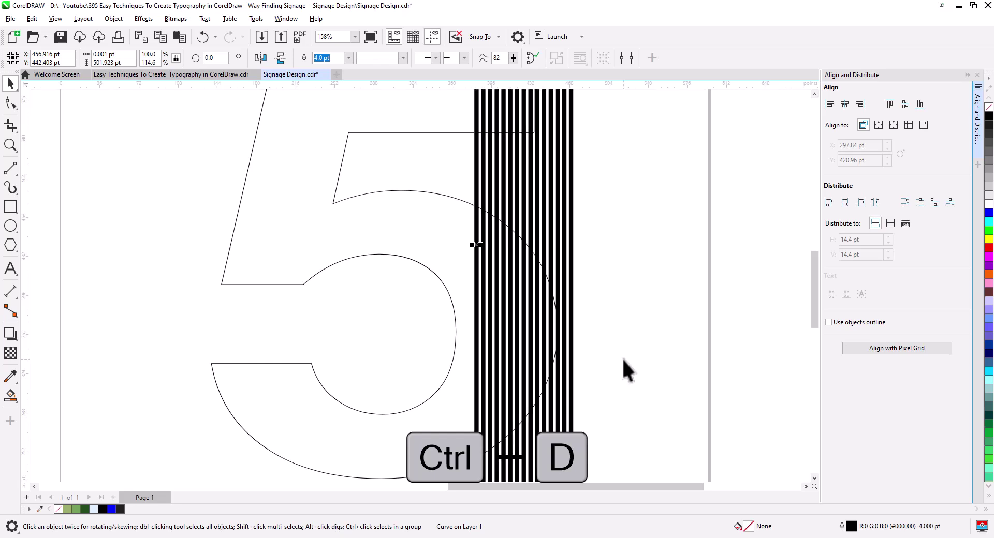
key("ctrl+d")
key("ctrl+d")
key("ctrl+d")
key("ctrl+d")
key("ctrl+d")
key("ctrl+d")
key("ctrl+d")
key("ctrl+d")
key("ctrl+d")
key("ctrl+d")
key("ctrl+d")
key("ctrl+d")
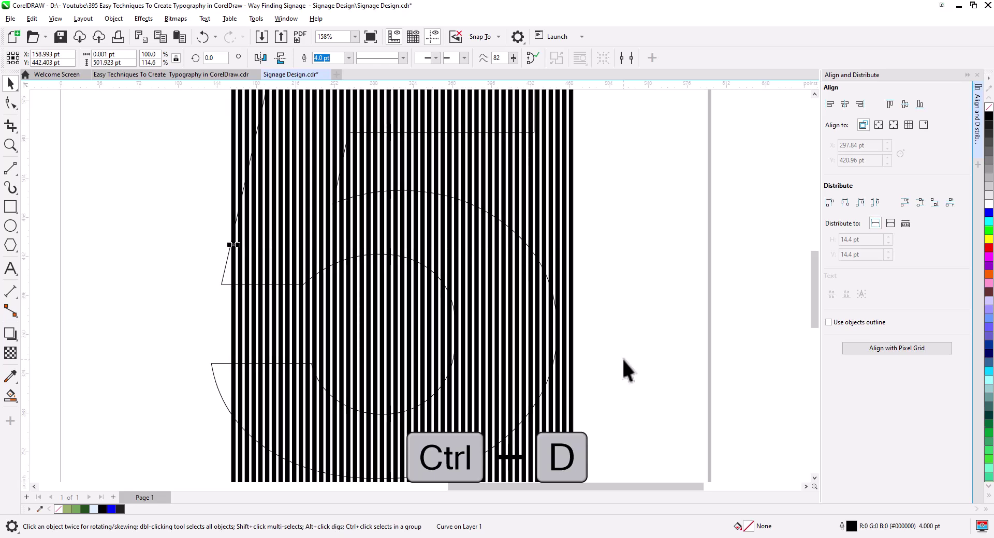
key("ctrl+d")
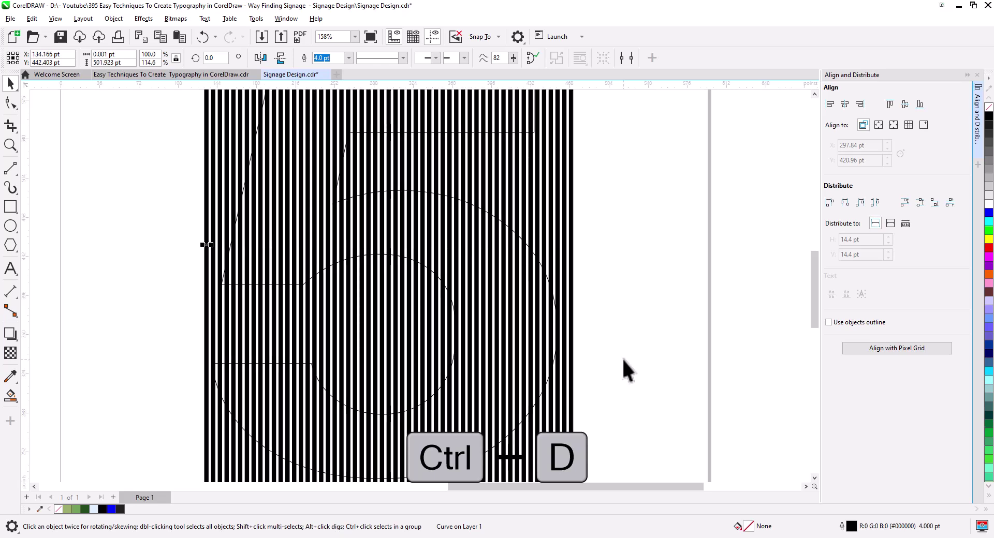
Select all the vertical lines without the 5, convert their outlines to objects, and combine them into one curve
scroll(509, 305, "down", 2)
left_click(575, 344)
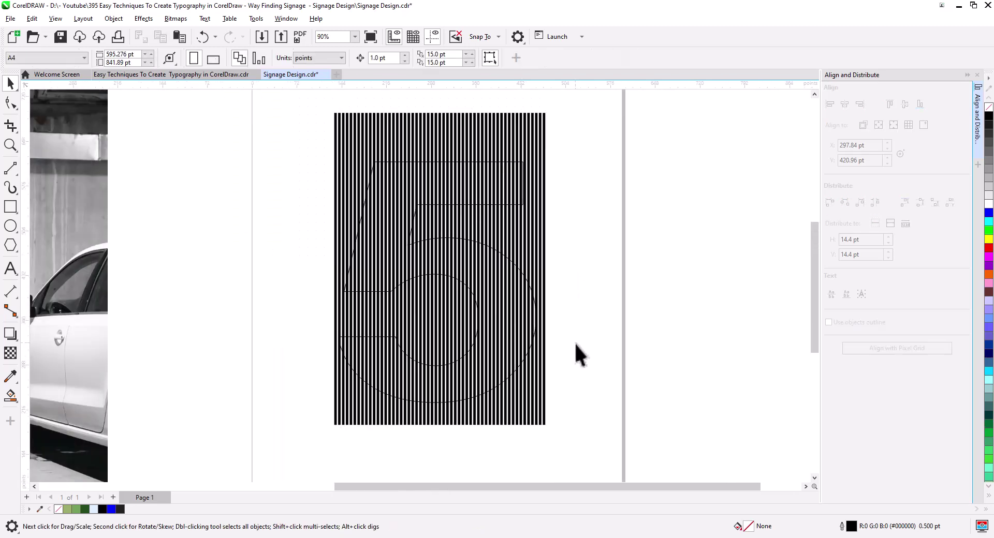
left_click_drag(296, 100, 295, 99)
left_click_drag(562, 407, 335, 311)
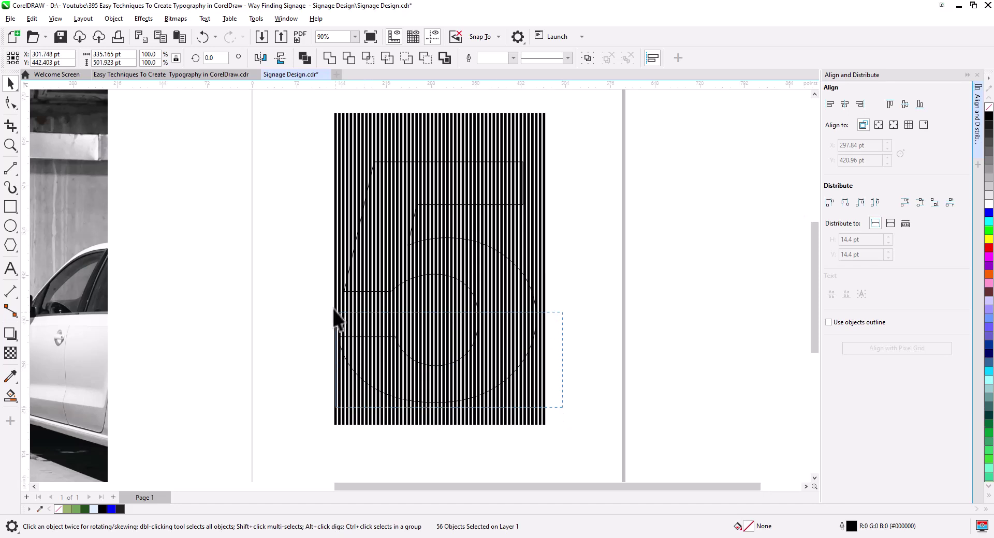
left_click_drag(279, 158, 279, 158)
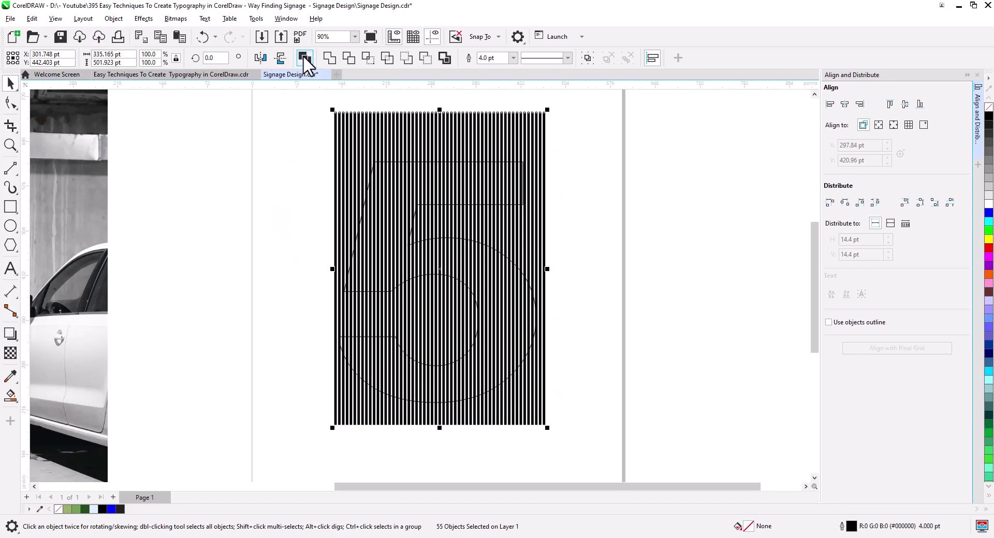
left_click(113, 18)
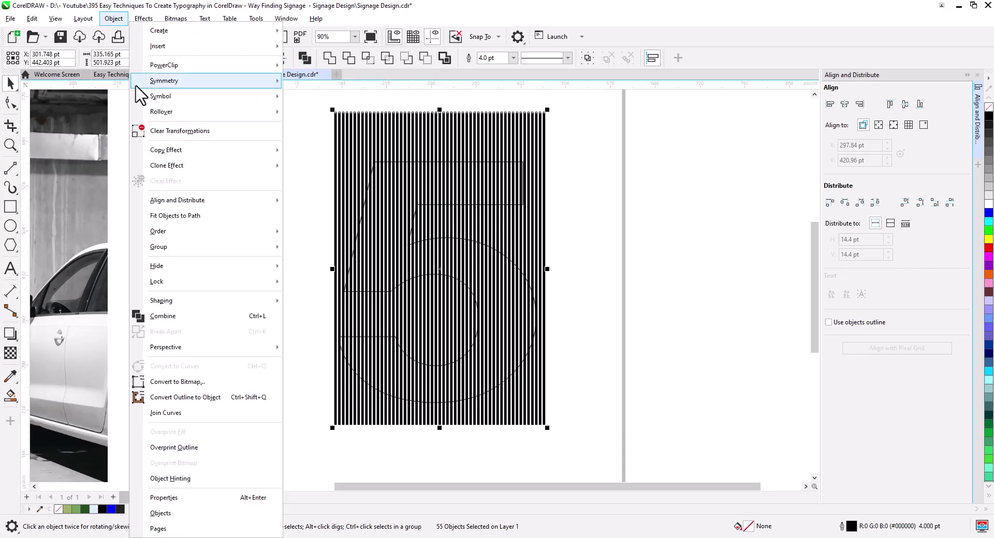
left_click(216, 397)
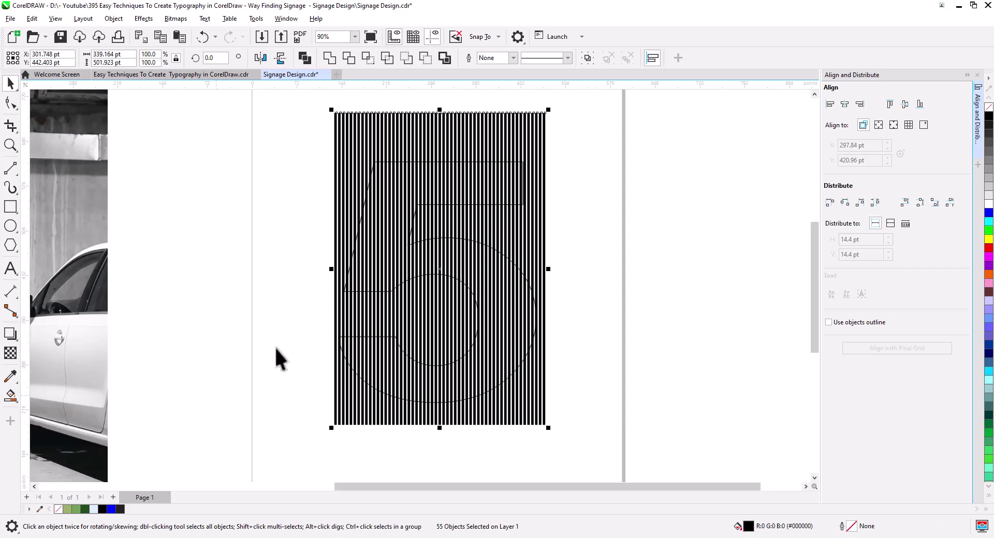
left_click(305, 58)
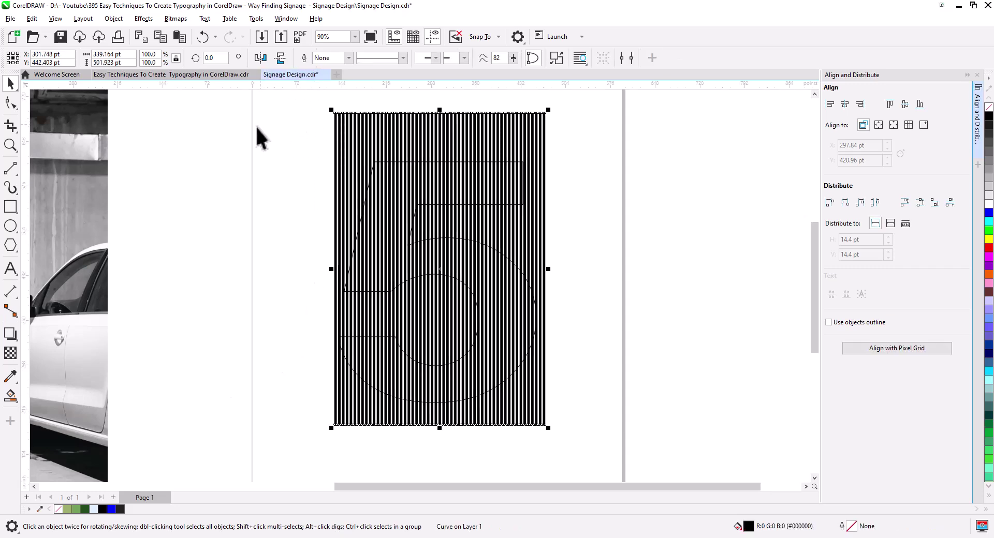
left_click(113, 18)
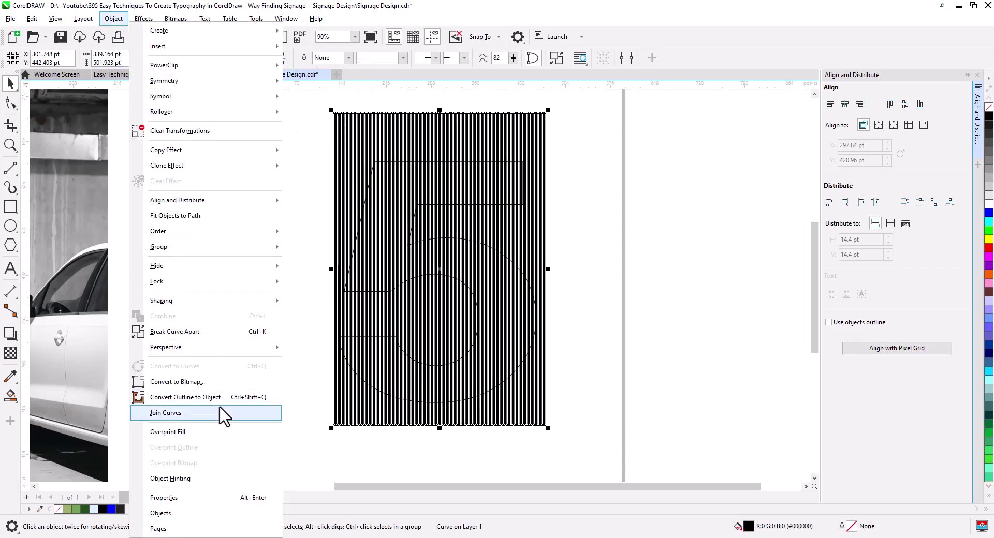
left_click(255, 406)
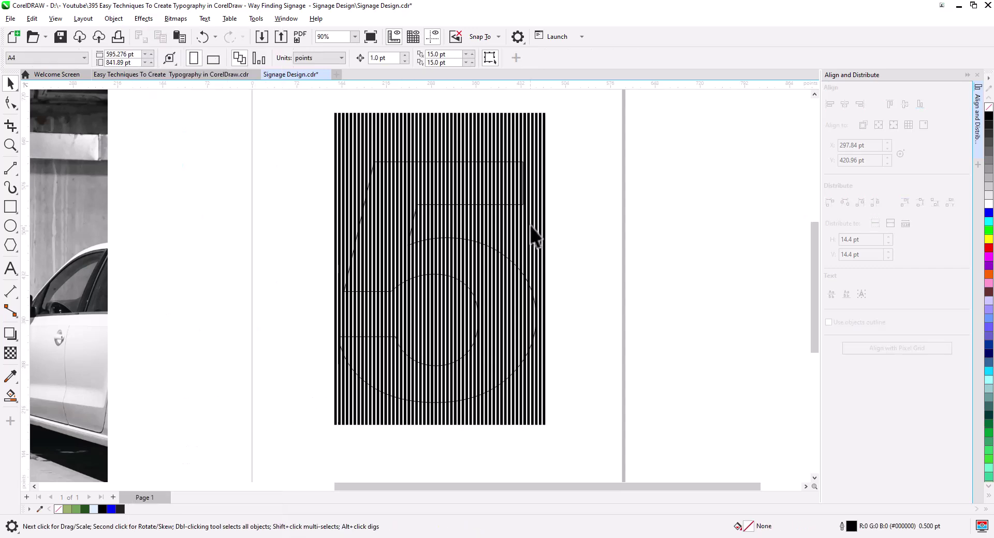
Give the combined stripes a black outline and no fill
left_click(538, 237)
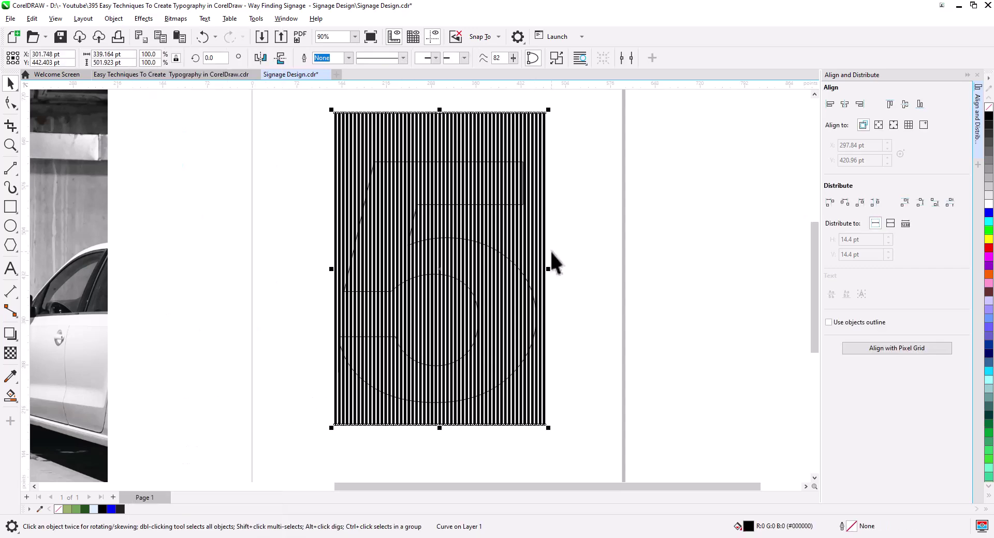
right_click(989, 116)
left_click(988, 107)
Examine the outlined stripes at their upper ends and around the upper-right corner of the 5
scroll(538, 158, "up", 3)
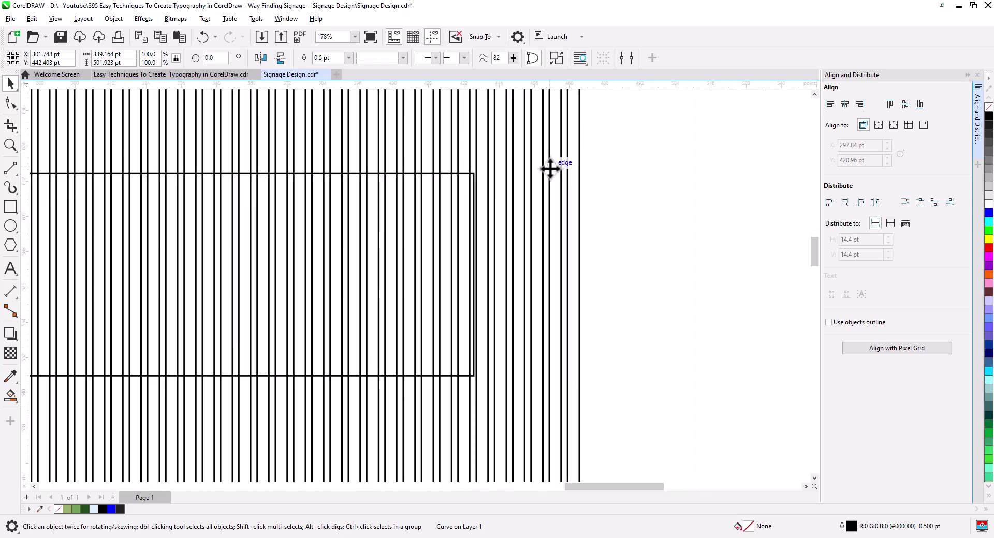
scroll(550, 168, "up", 6)
left_click_drag(564, 223, 583, 360)
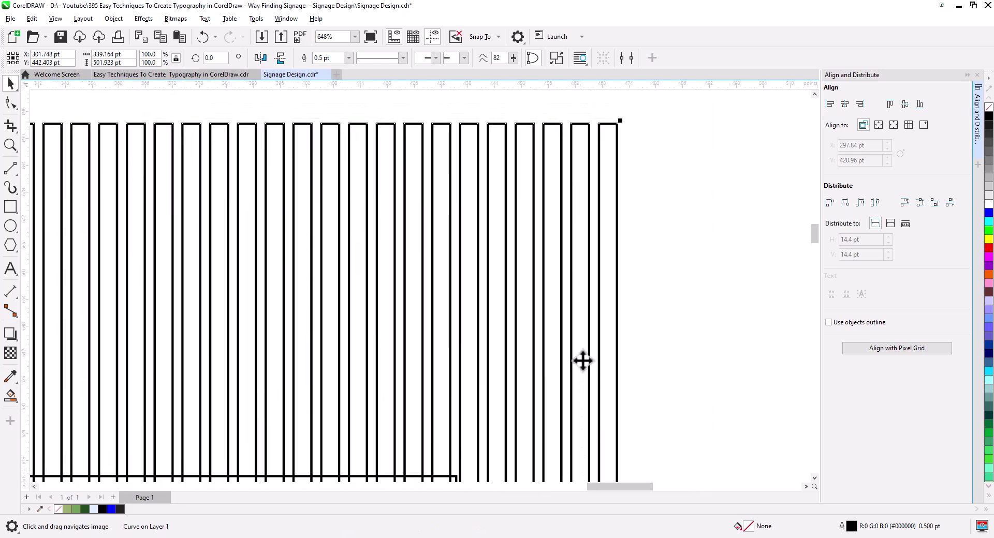
right_click(590, 196)
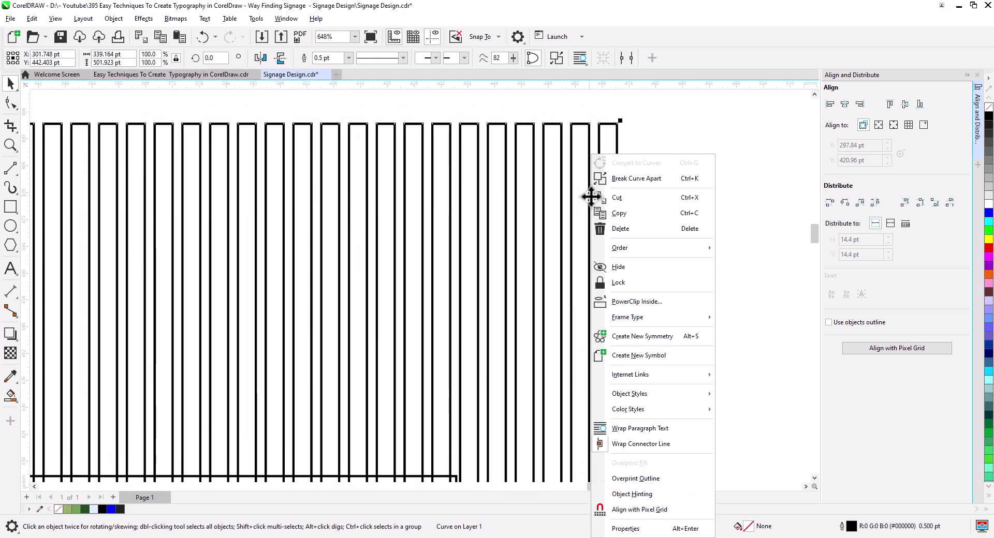
left_click(539, 176)
scroll(543, 310, "down", 5)
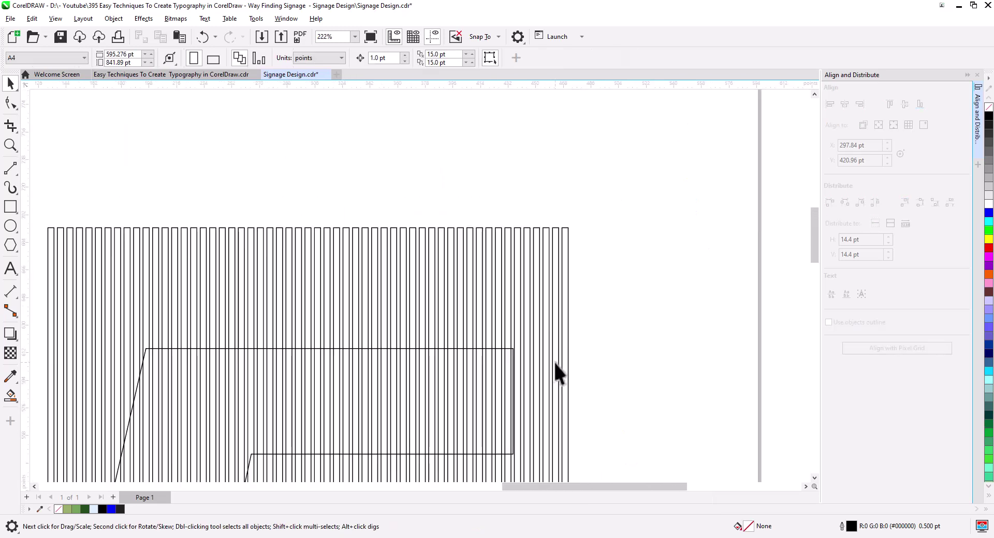
scroll(518, 370, "up", 6)
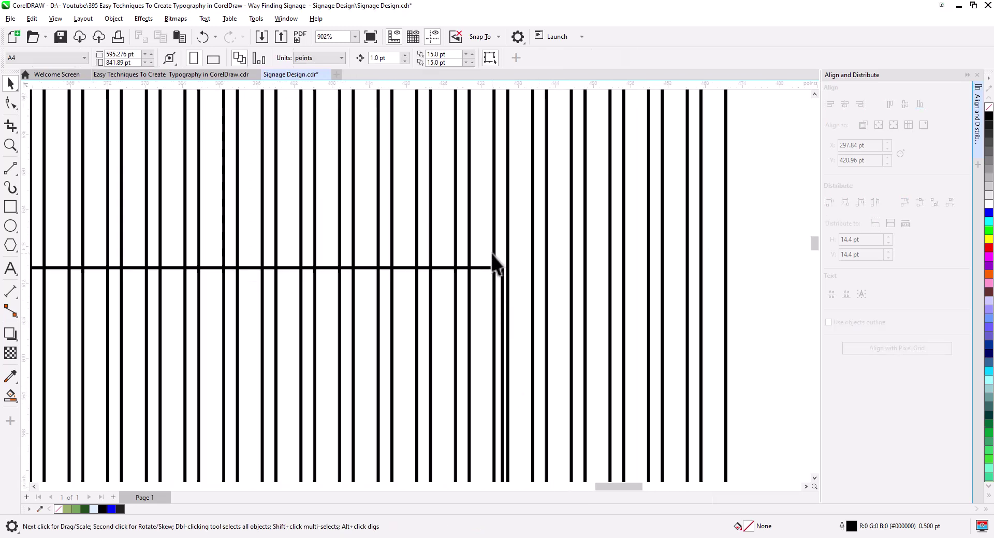
Intersect the combined stripes with the 5 and delete the original full-height stripes
left_click(493, 261)
left_click_drag(493, 261, 501, 290)
scroll(490, 312, "down", 3)
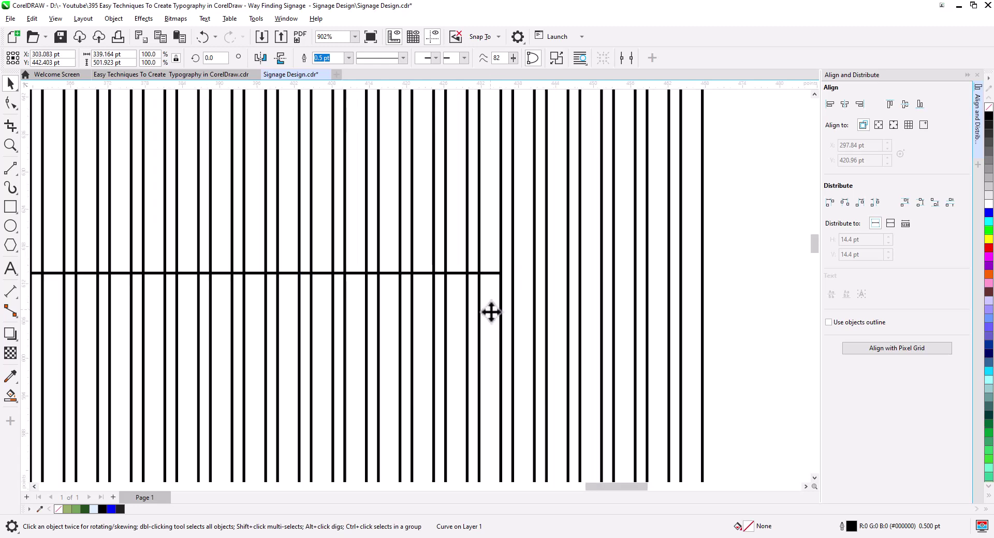
left_click_drag(430, 383, 622, 270)
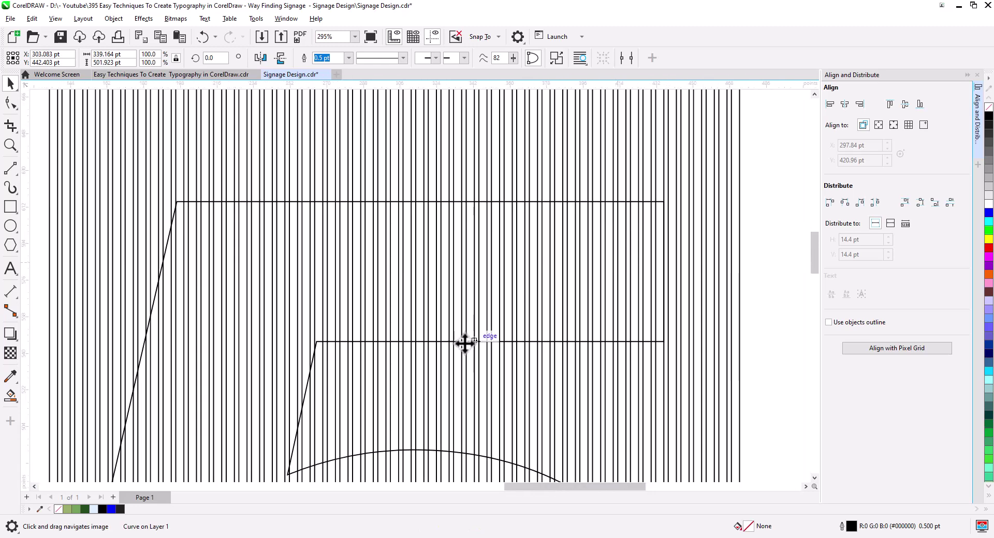
scroll(461, 348, "down", 5)
left_click_drag(461, 348, 450, 224)
scroll(464, 277, "down", 2)
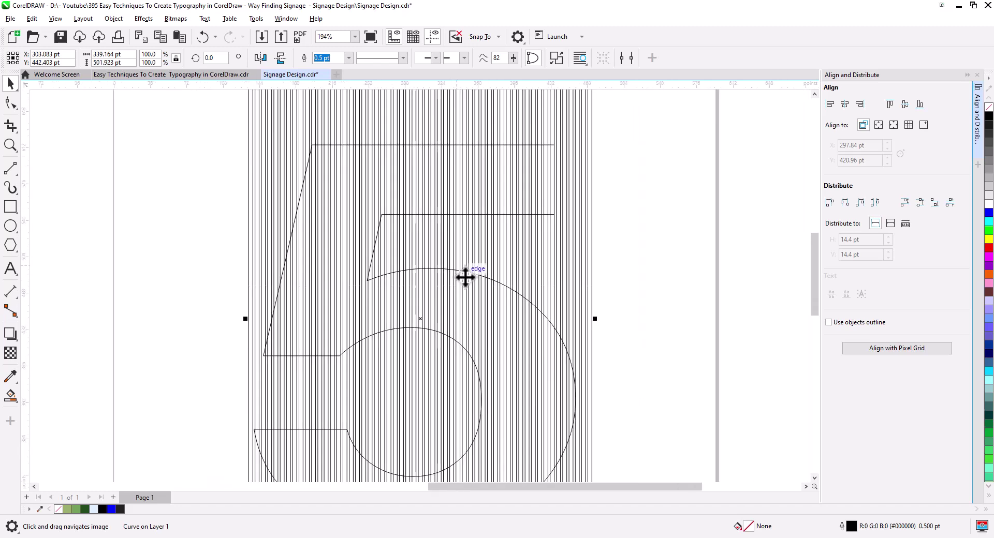
left_click_drag(506, 302, 493, 254)
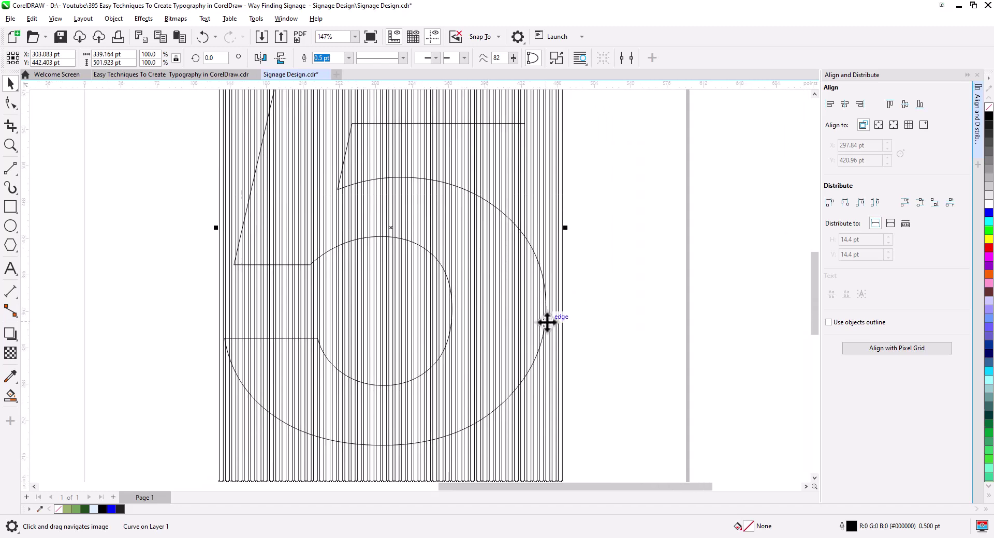
scroll(524, 368, "up", 6)
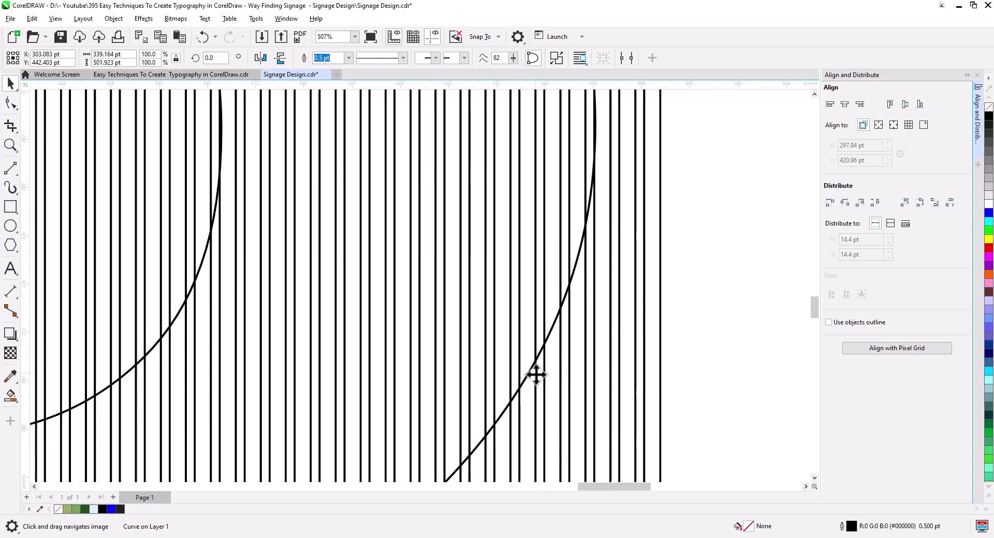
scroll(535, 375, "up", 3)
left_click(546, 344, "shift")
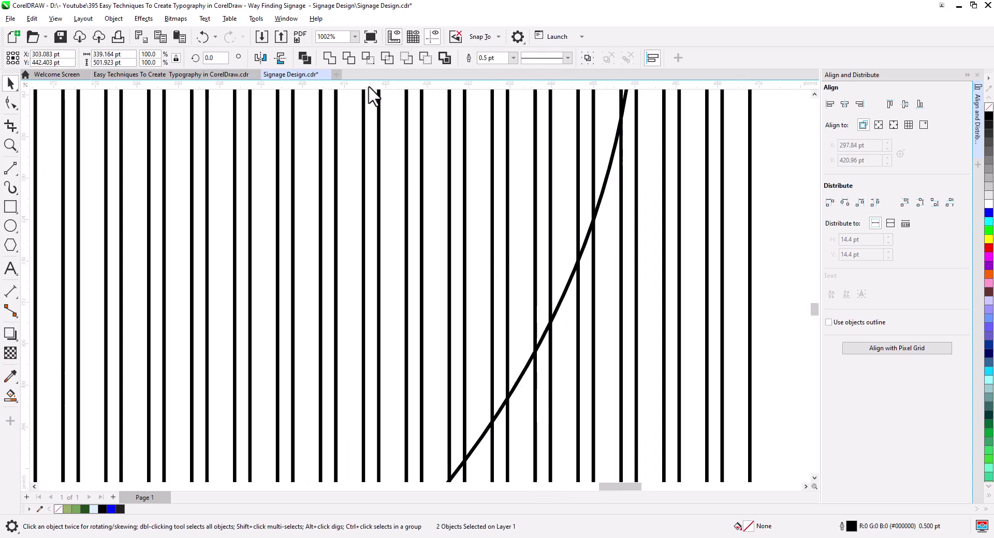
left_click(369, 58)
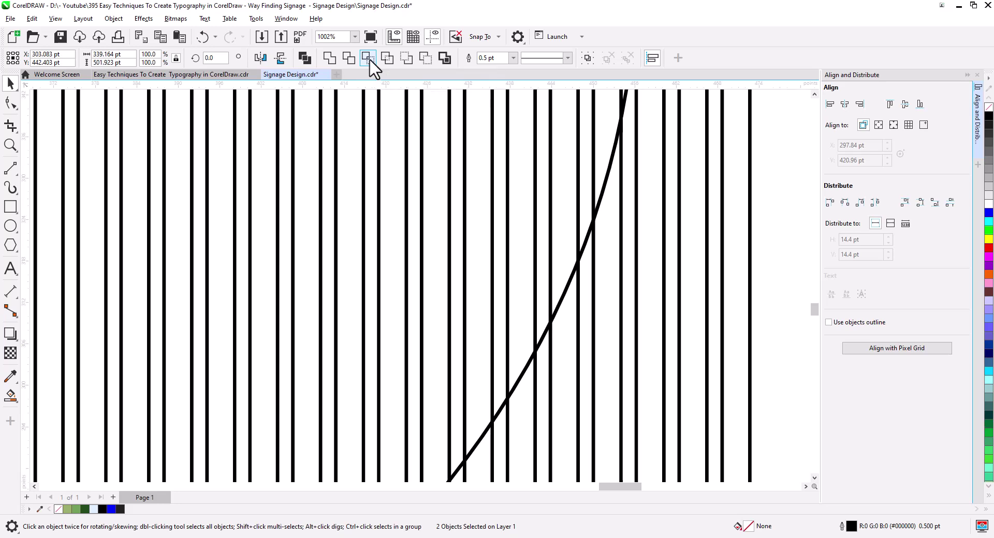
scroll(561, 305, "down", 10)
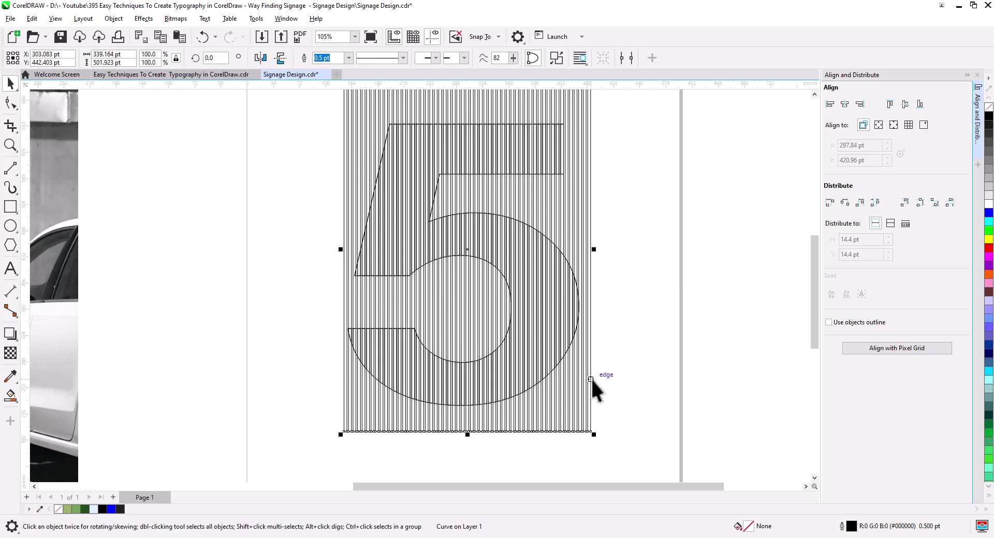
left_click(617, 370)
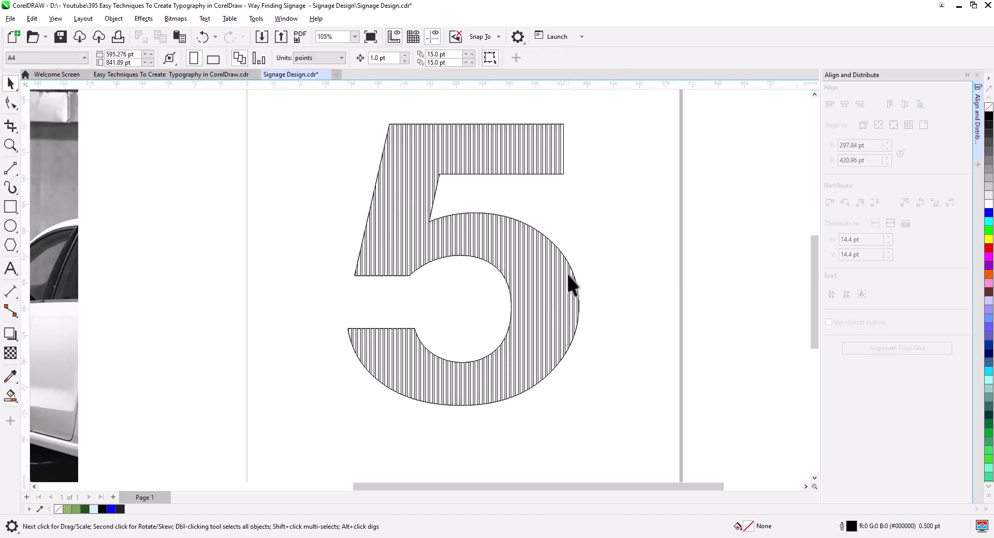
Move the plain outline of the 5 off the page to the right and keep the striped 5 centred on the page
left_click(497, 269)
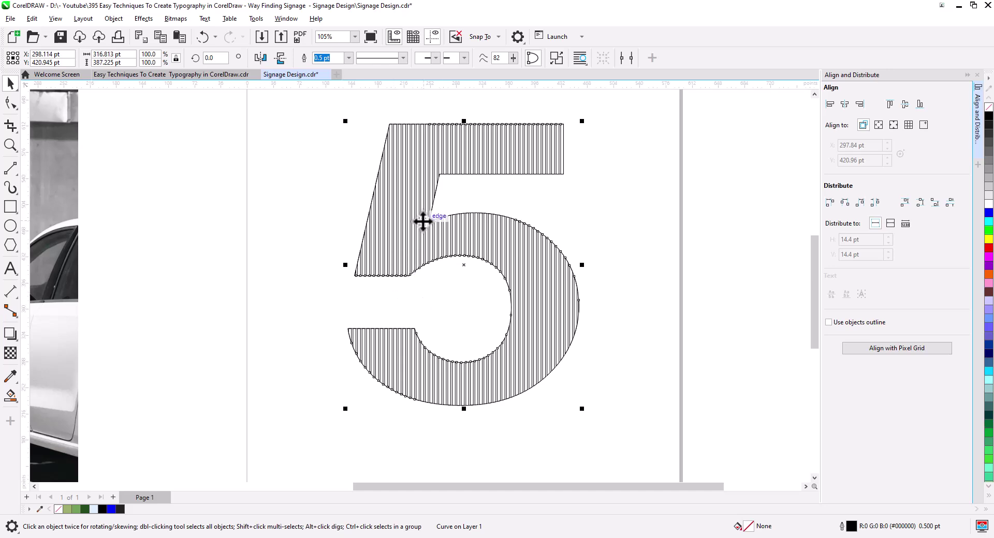
left_click_drag(417, 221, 743, 244)
left_click_drag(557, 270, 663, 269)
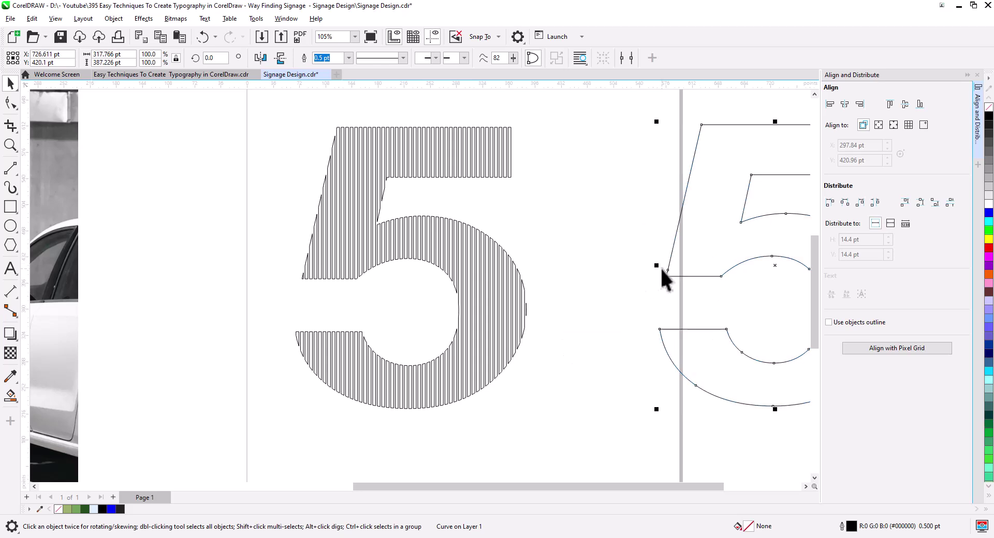
left_click_drag(724, 265, 735, 268)
left_click(519, 339)
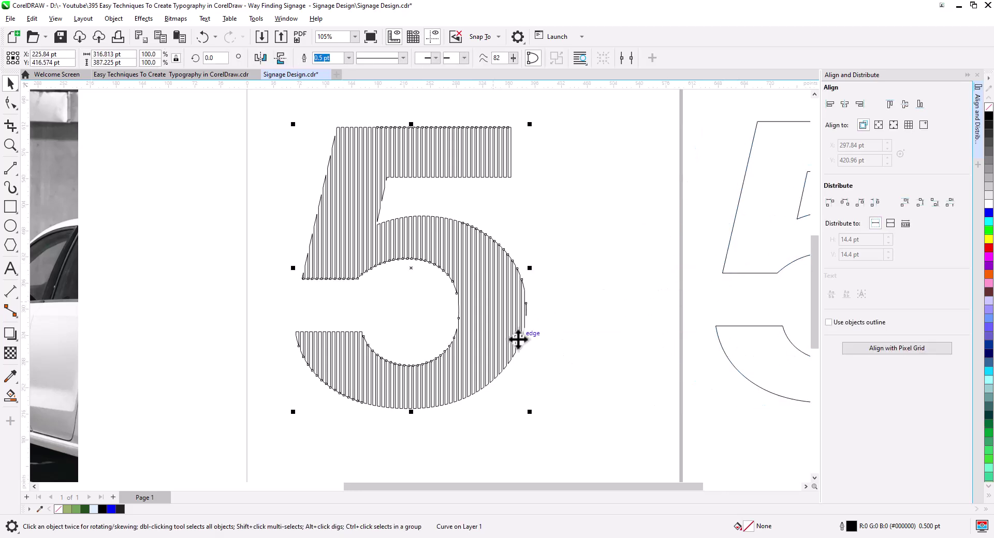
left_click_drag(518, 342, 570, 339)
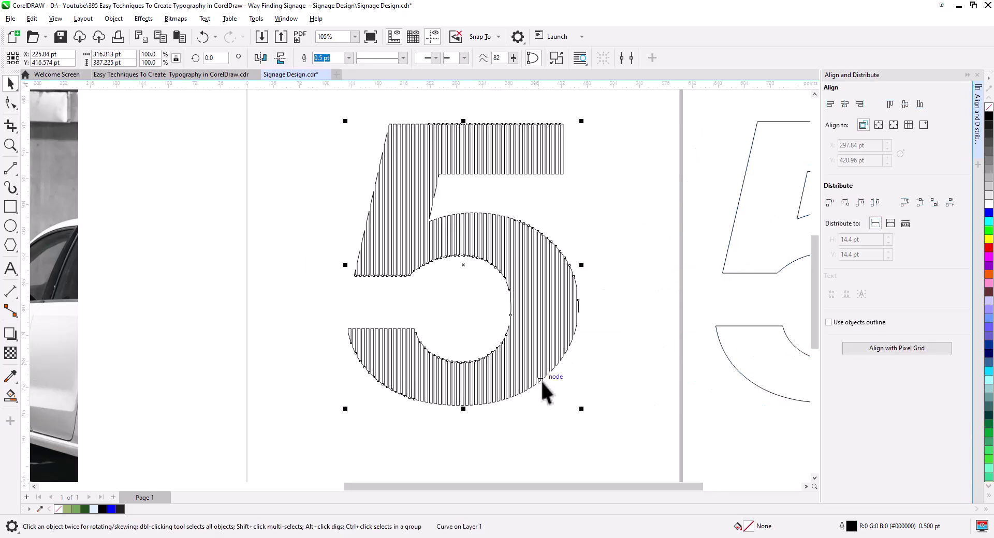
Break the striped 5 apart into separate stripes and fill all of them with black
right_click(541, 306)
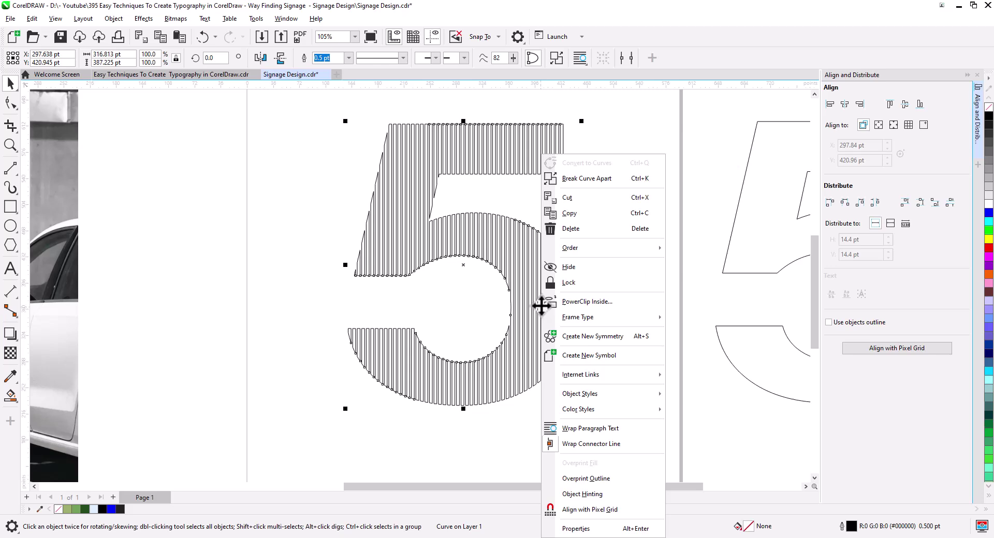
left_click(585, 178)
left_click(590, 194)
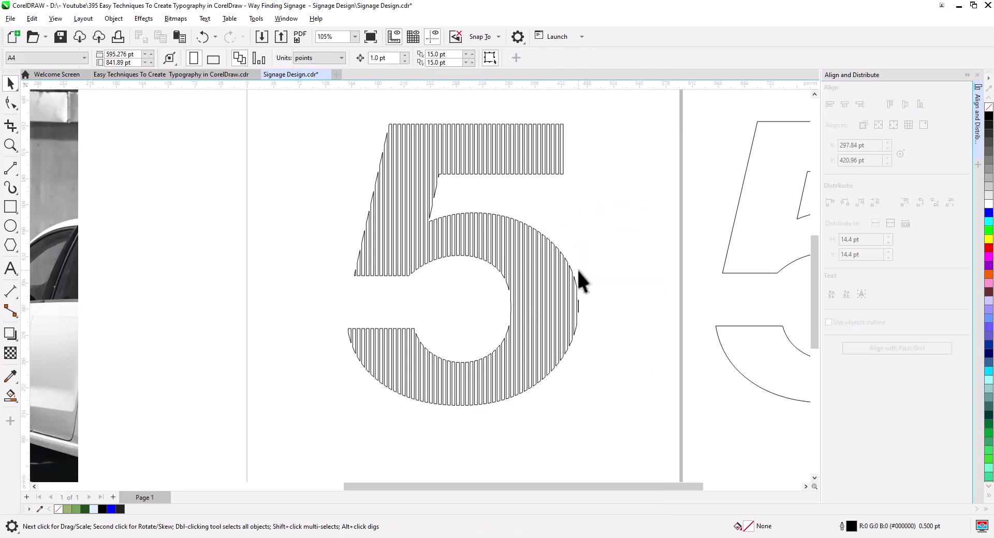
left_click_drag(286, 108, 285, 108)
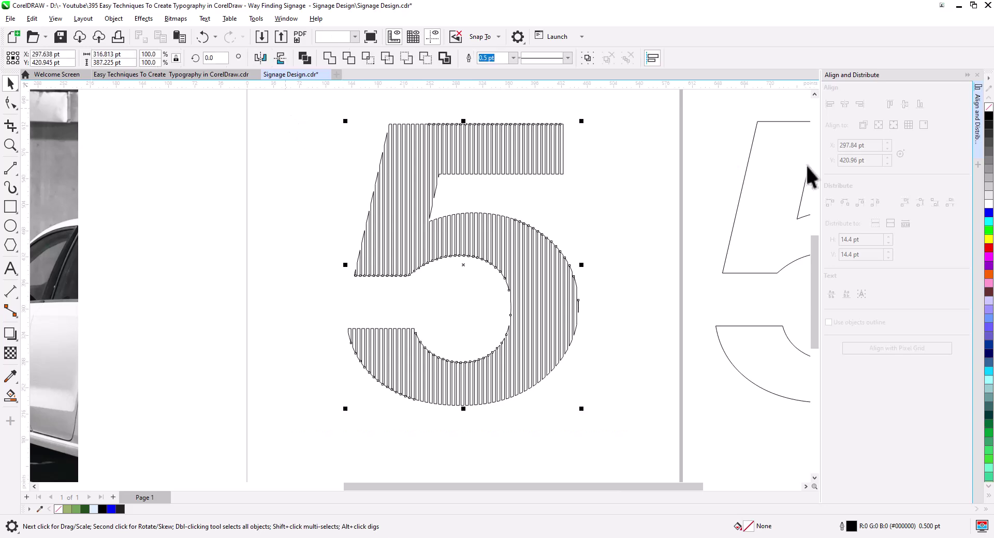
left_click(662, 221)
Delete the thin sliver at the outermost right edge of the 5's bowl
scroll(576, 272, "up", 2)
scroll(579, 282, "up", 1)
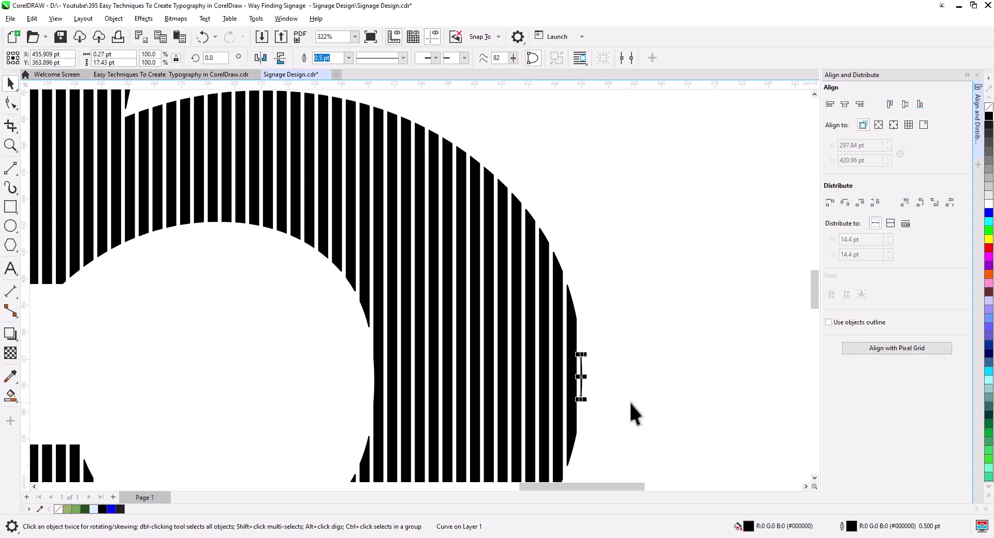
left_click_drag(601, 402, 637, 291)
Delete every second stripe from the right side of the 5's bowl along its bottom up to the lower-left arm
scroll(628, 348, "down", 1)
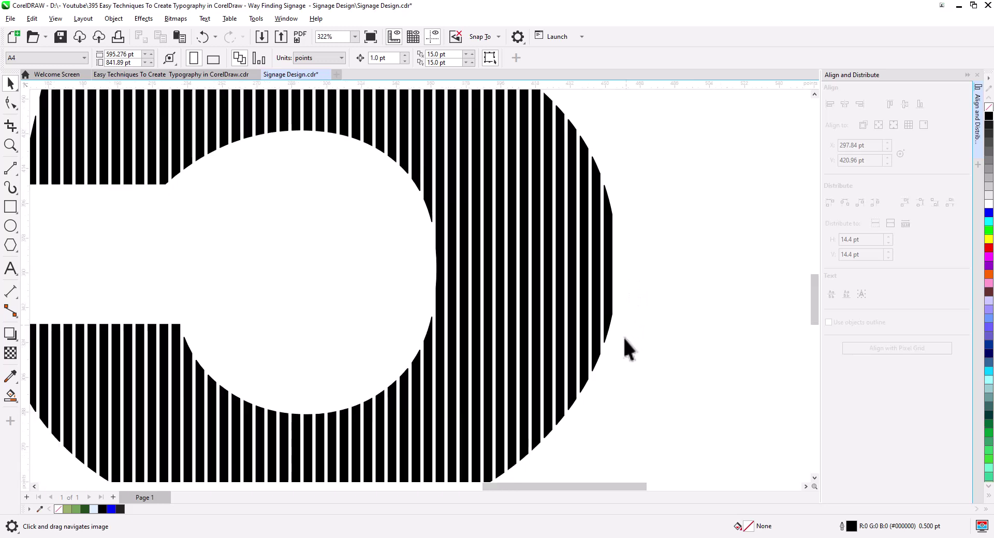
left_click(604, 343)
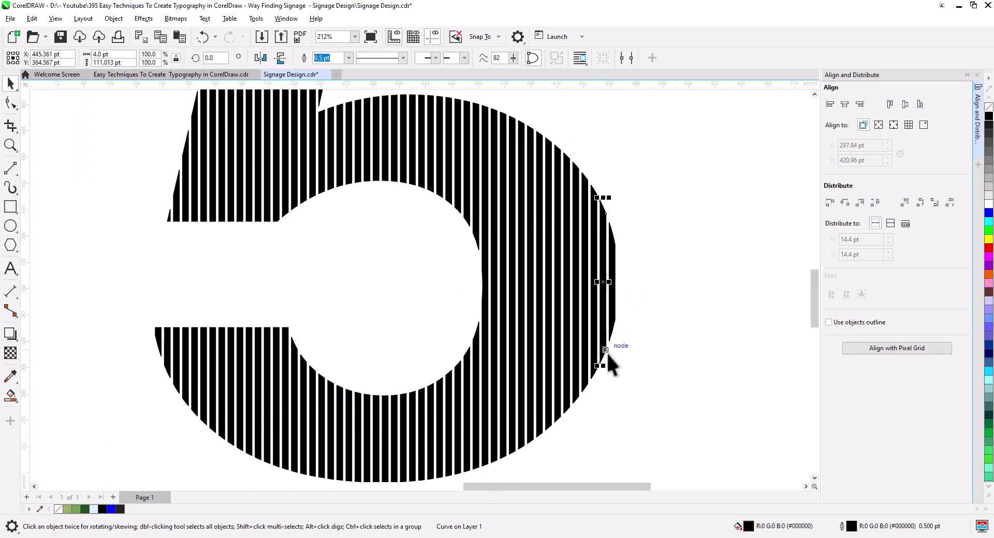
key("Delete")
left_click(585, 362)
key("Delete")
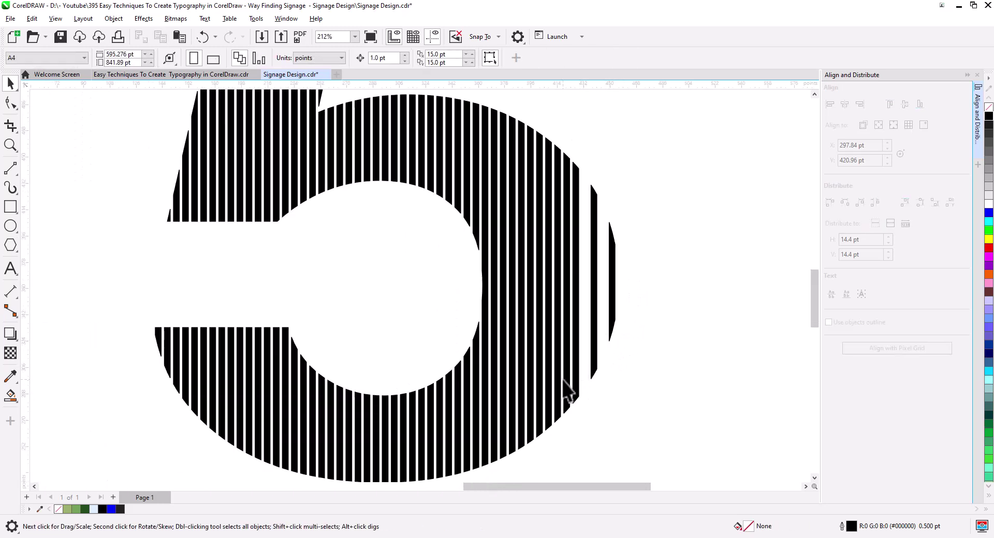
left_click(565, 381)
key("Delete")
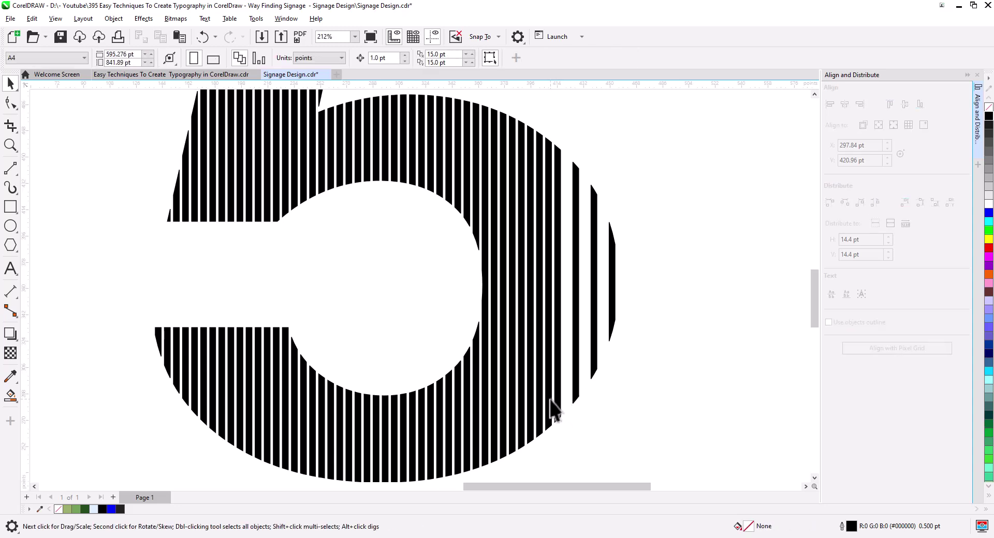
left_click(547, 419)
key("Delete")
left_click(530, 417)
key("Delete")
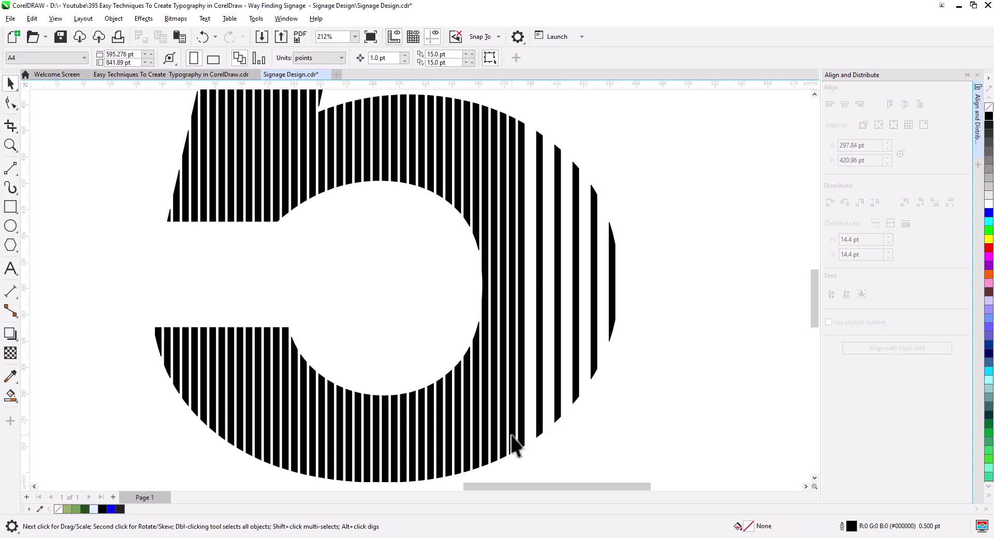
left_click(512, 435)
key("Delete")
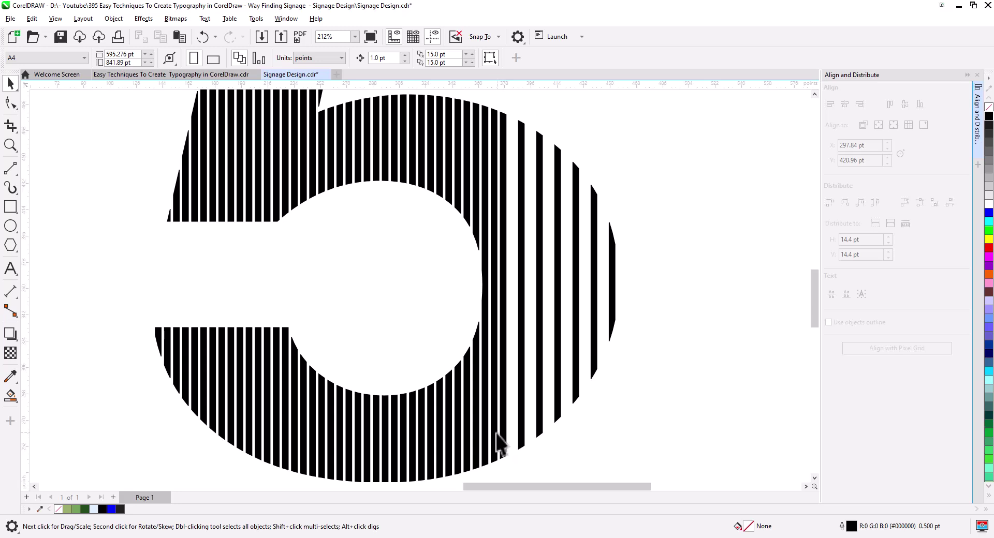
left_click(497, 441)
key("Delete")
left_click(476, 451)
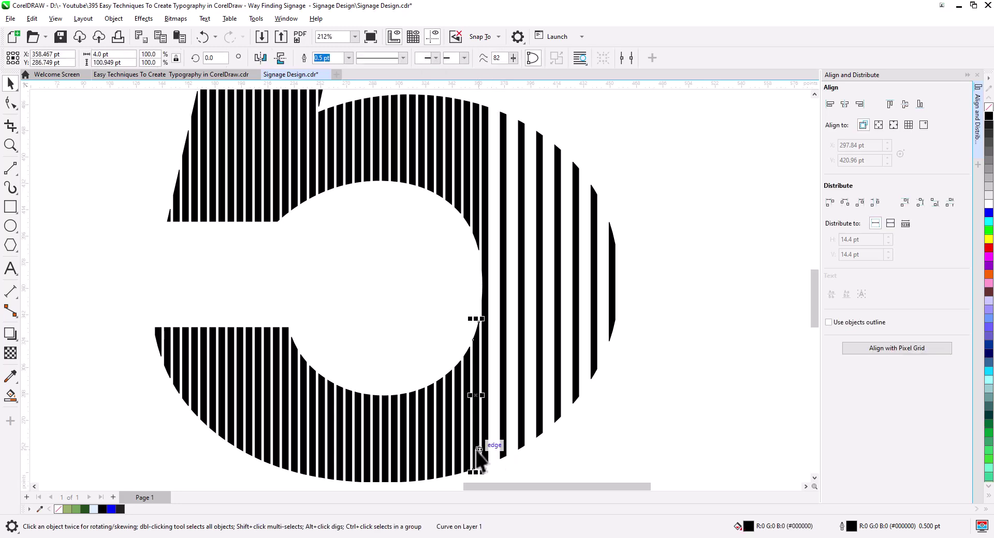
key("Delete")
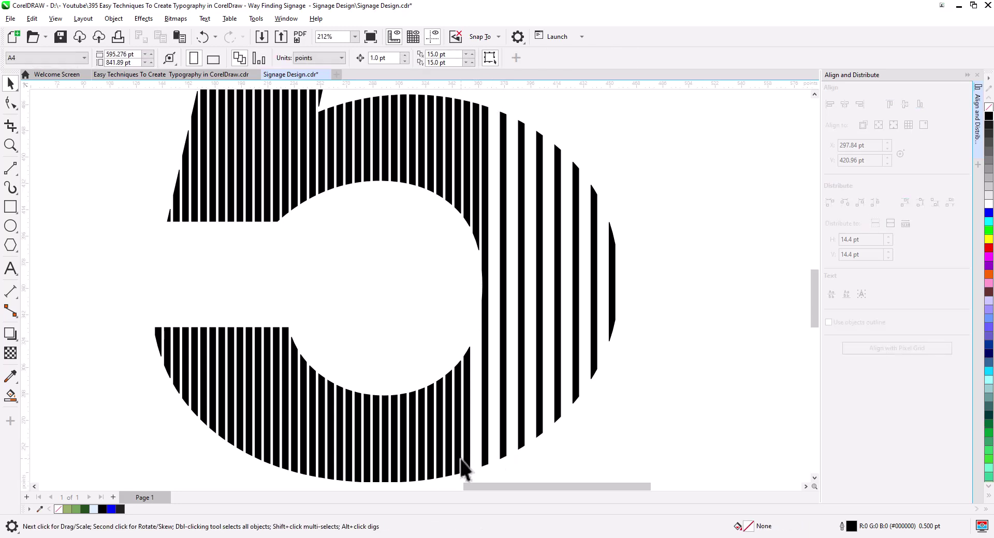
left_click(459, 465)
key("Delete")
left_click(440, 469)
key("Delete")
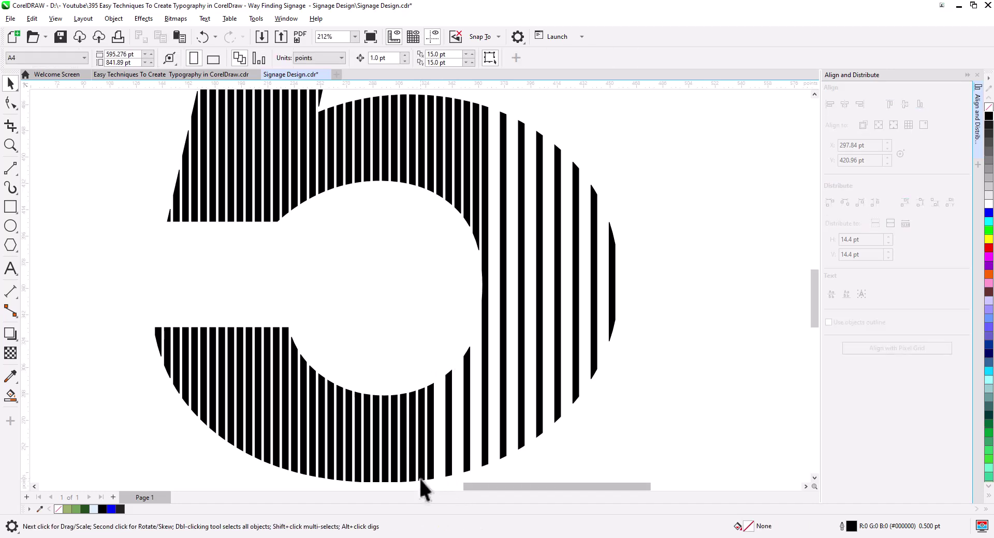
left_click(421, 476)
key("Delete")
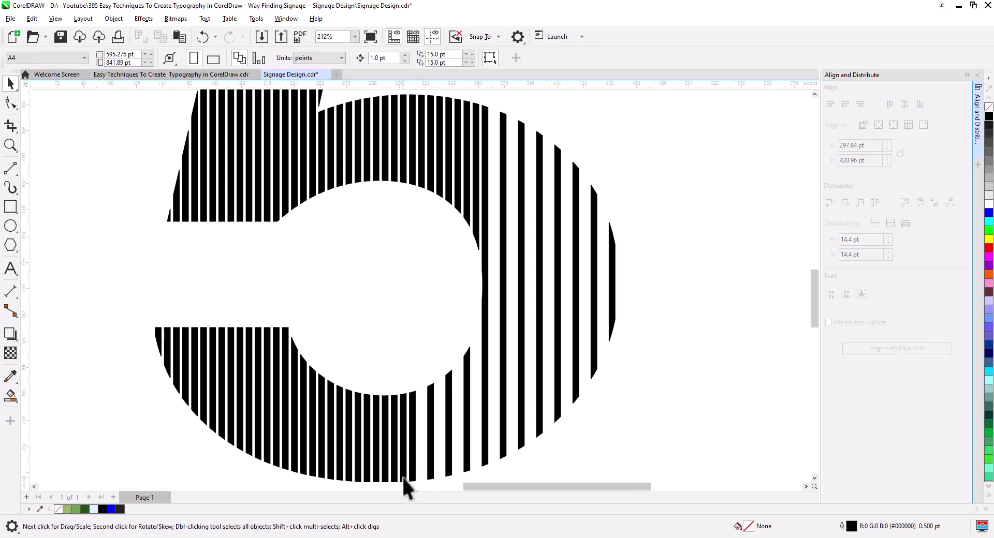
left_click(401, 476)
key("Delete")
left_click(383, 477)
key("Delete")
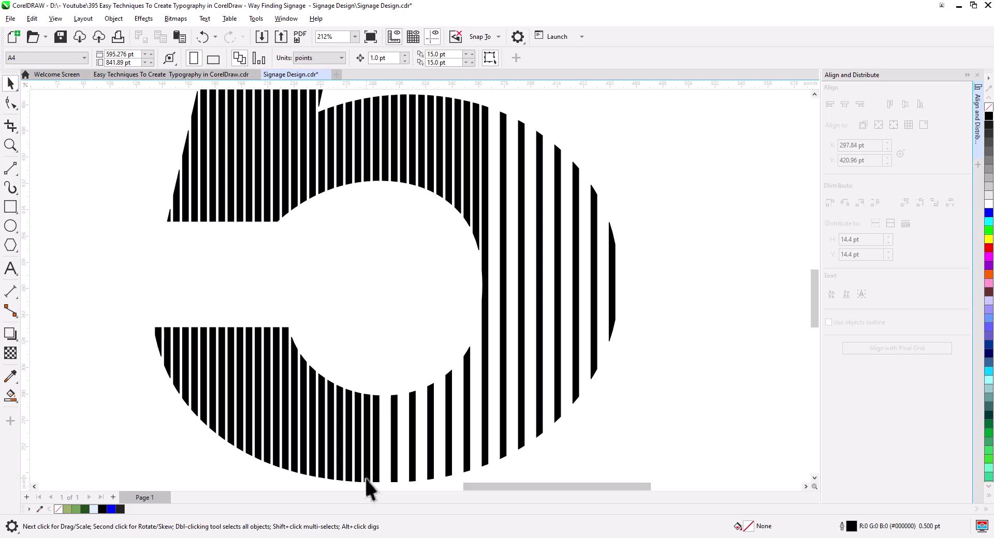
left_click(366, 477)
key("Delete")
left_click(349, 476)
key("Delete")
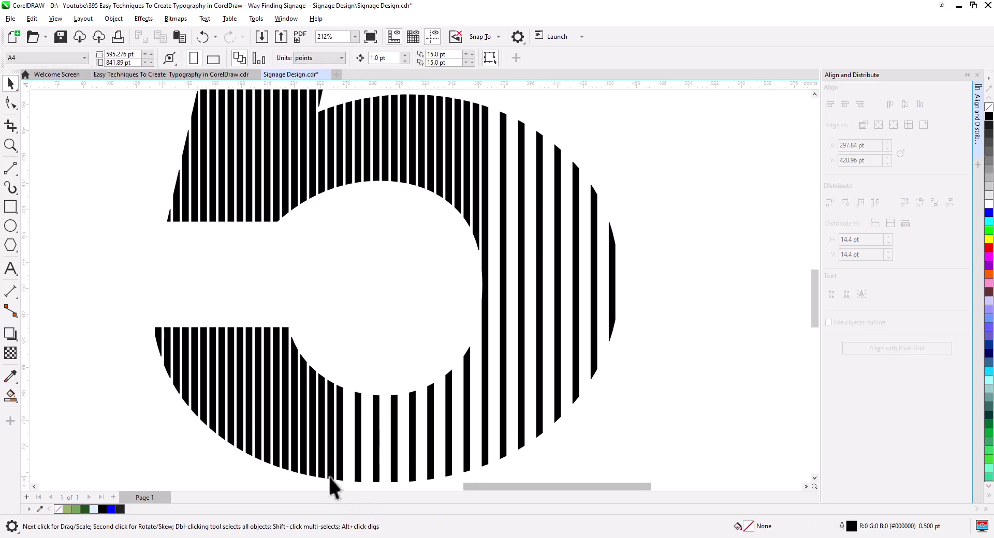
left_click(329, 476)
key("Delete")
left_click(312, 474)
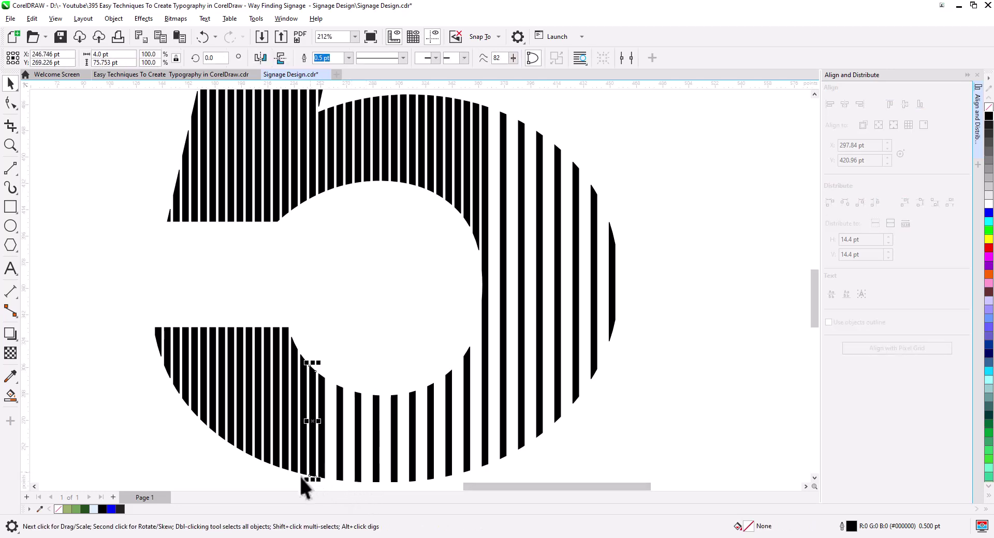
left_click(294, 468, "shift")
key("Delete")
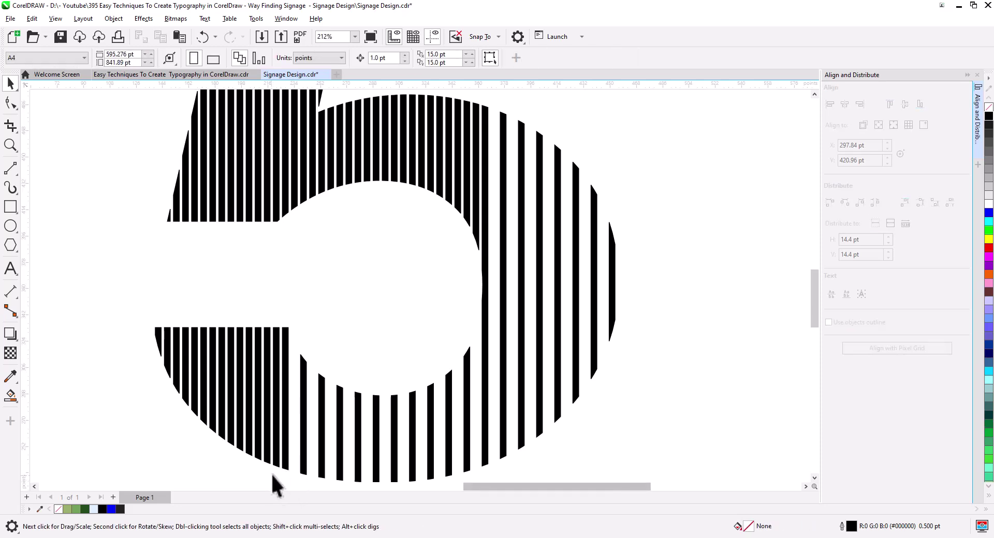
Shorten the second stripe from the right end of the lower-left arm to about 21.5 pt tall, keeping its top edge in place
left_click(278, 430)
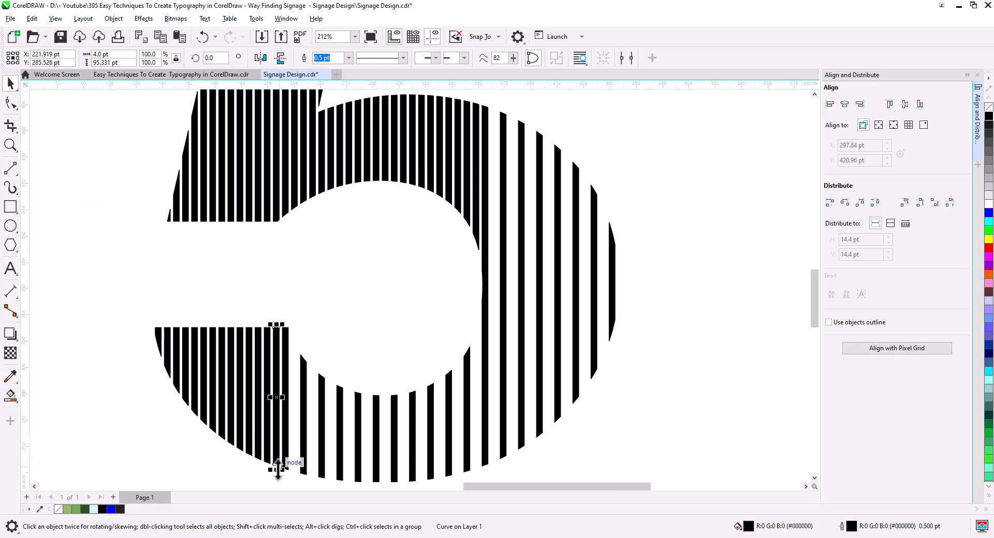
mouse_move(276, 468)
left_mouse_down()
mouse_move(276, 362)
mouse_move(413, 295)
mouse_move(473, 251)
mouse_move(454, 266)
left_mouse_up()
scroll(279, 374, "up", 1)
scroll(279, 374, "up", 2)
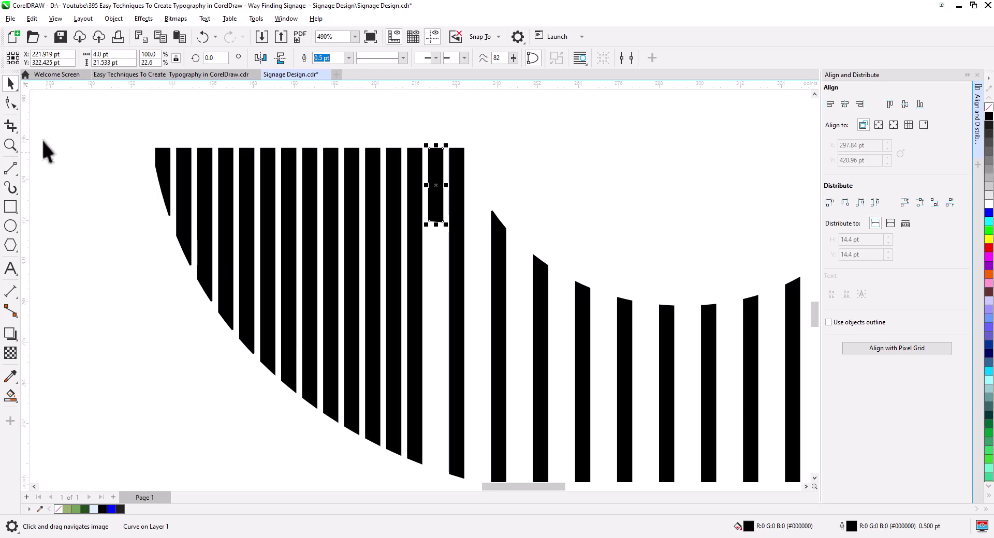
Align the bottom nodes horizontally on the second and third stripes from the right end of the 5's lower-left arm
left_click(12, 103)
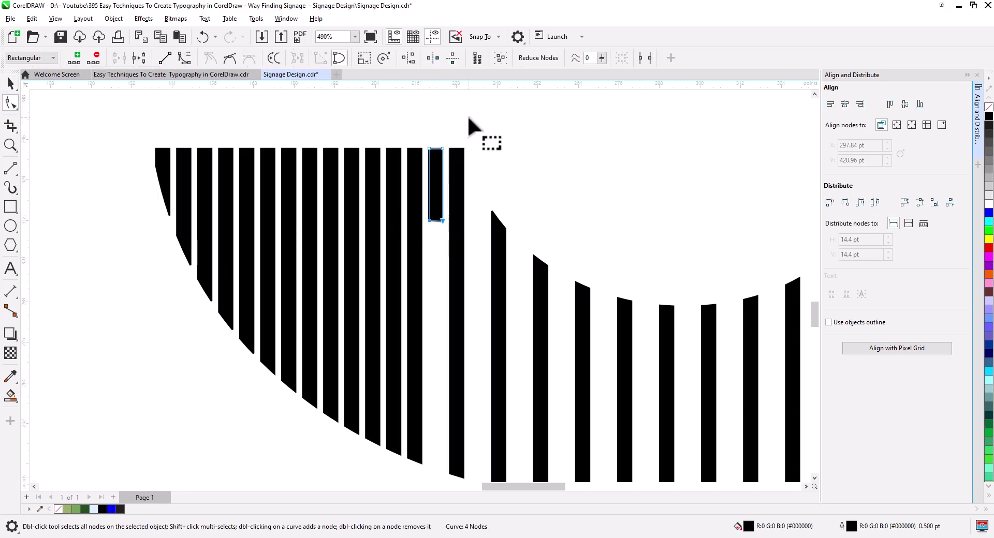
left_click(409, 58)
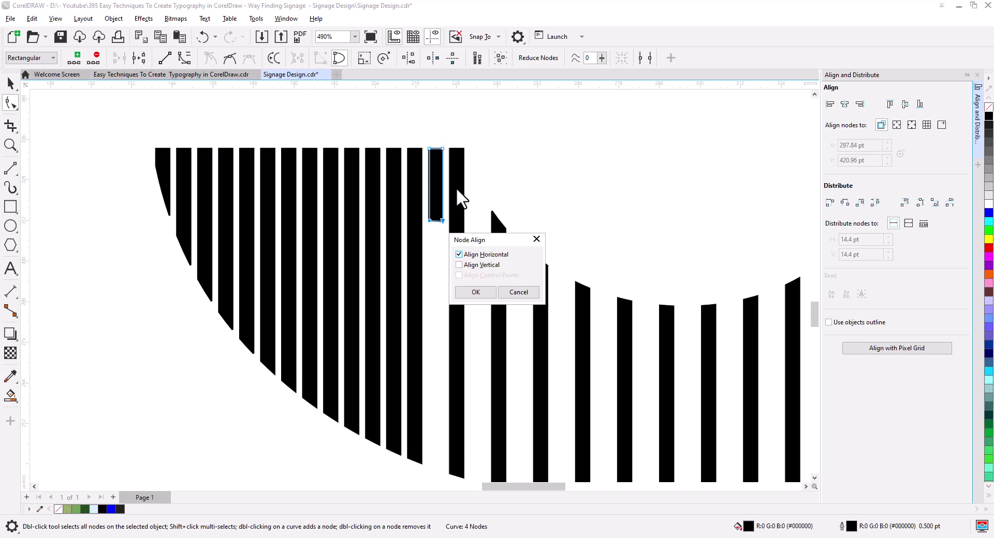
left_click(475, 292)
left_click(417, 444)
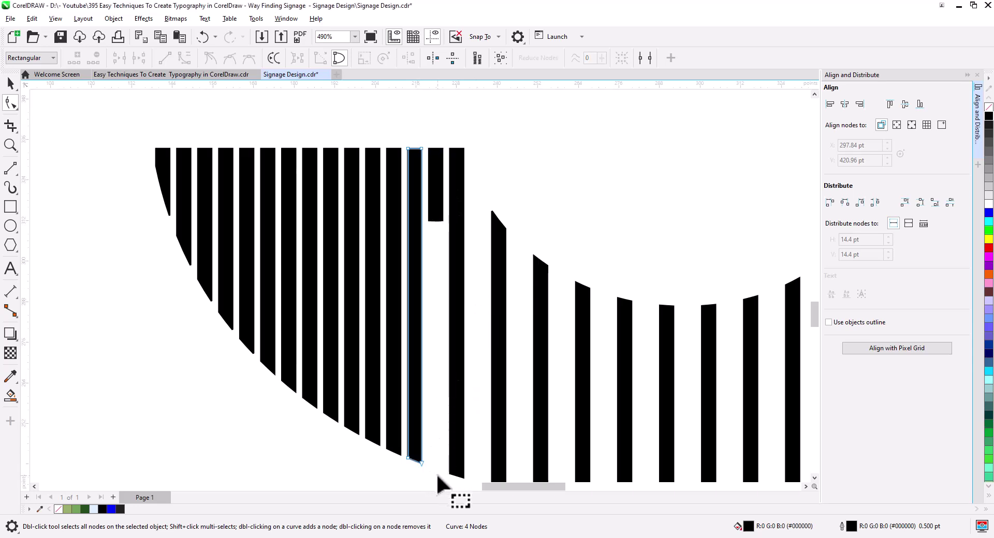
left_click_drag(418, 468, 394, 451)
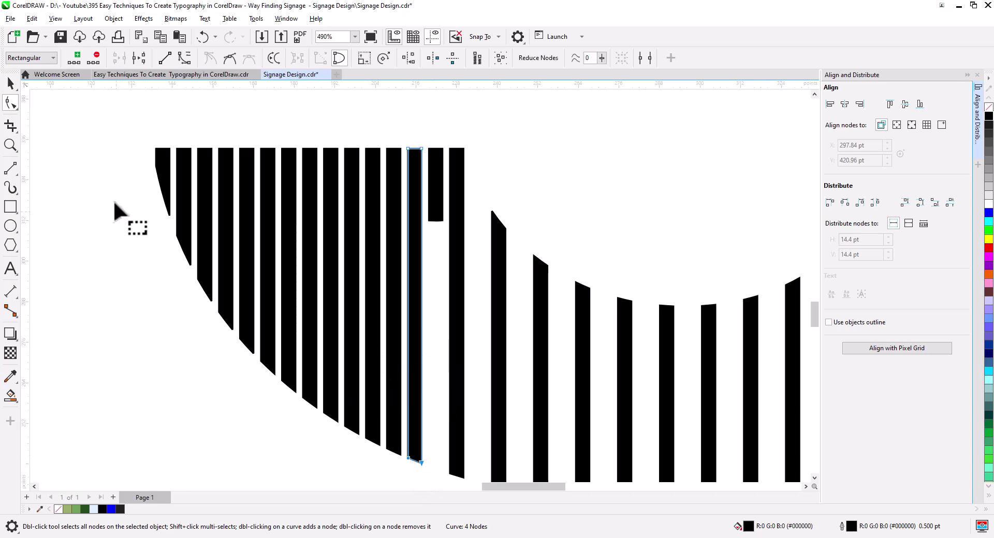
left_click(408, 59)
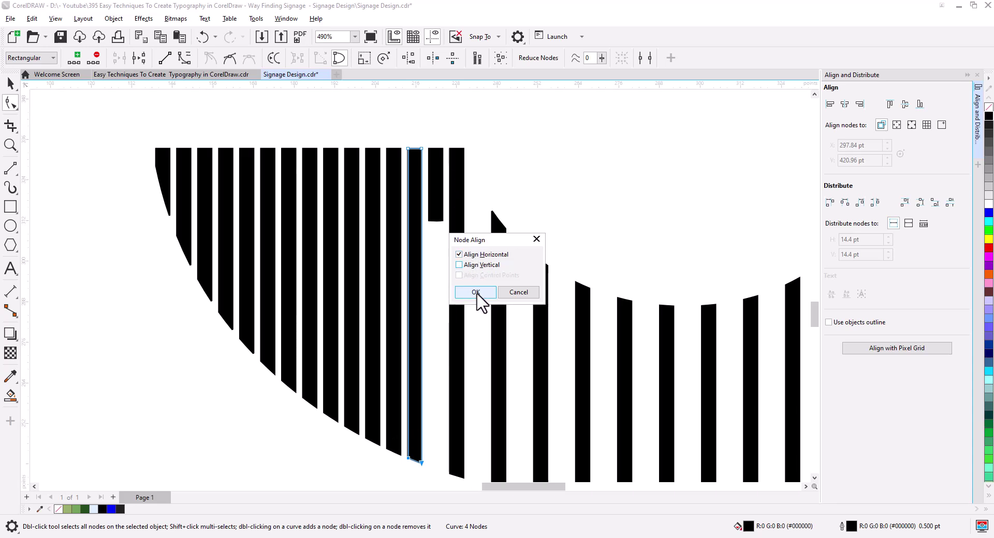
left_click(475, 292)
Align the bottom nodes of the arm's fourth stripe horizontally and convert the curved bottoms of the third and fourth stripes to straight lines
left_click(392, 454)
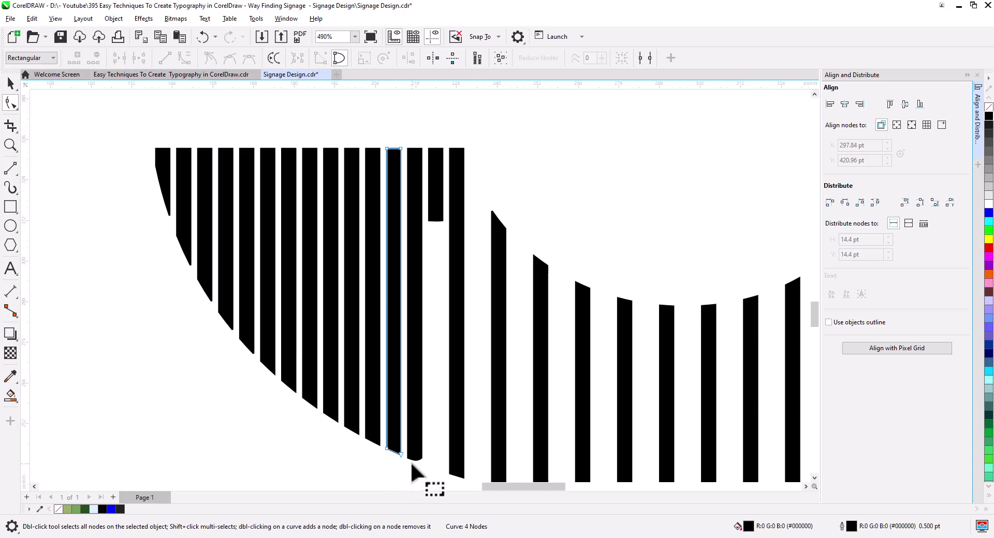
left_click_drag(409, 469, 384, 414)
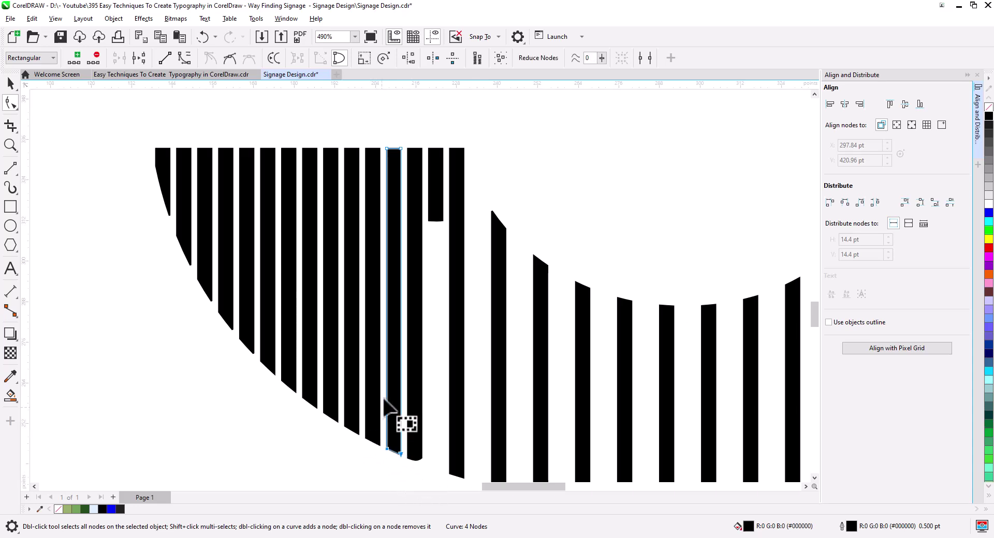
left_click(408, 58)
left_click(476, 292)
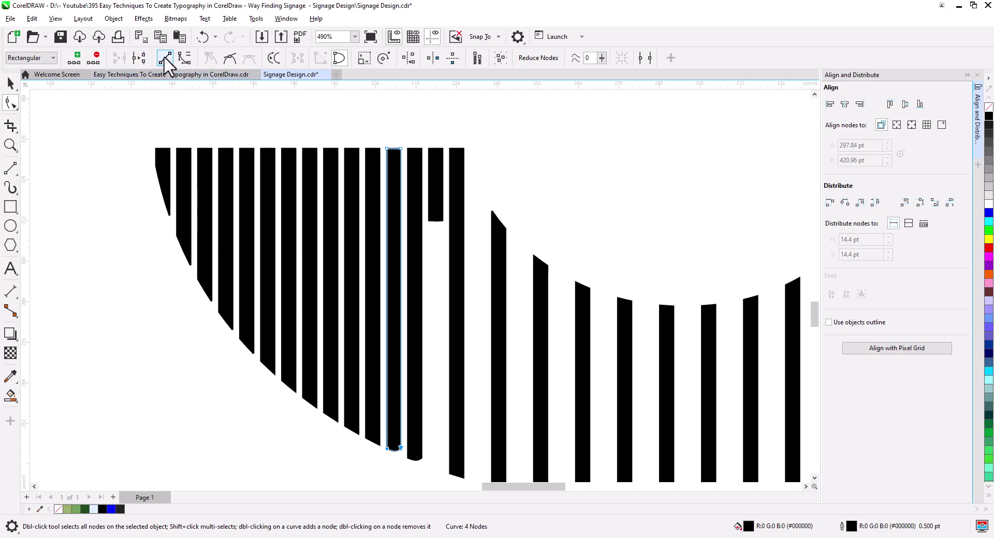
left_click(414, 454)
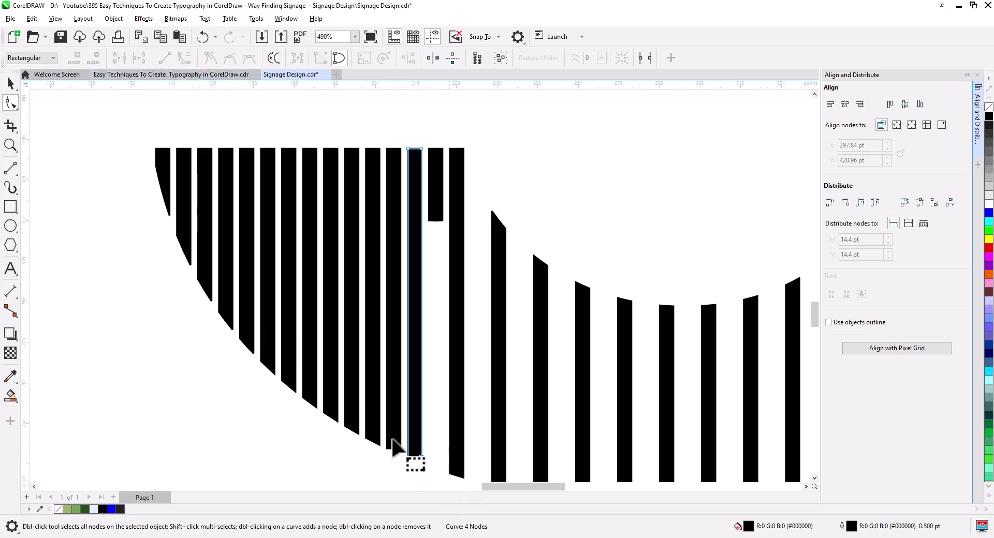
left_click_drag(392, 439, 393, 441)
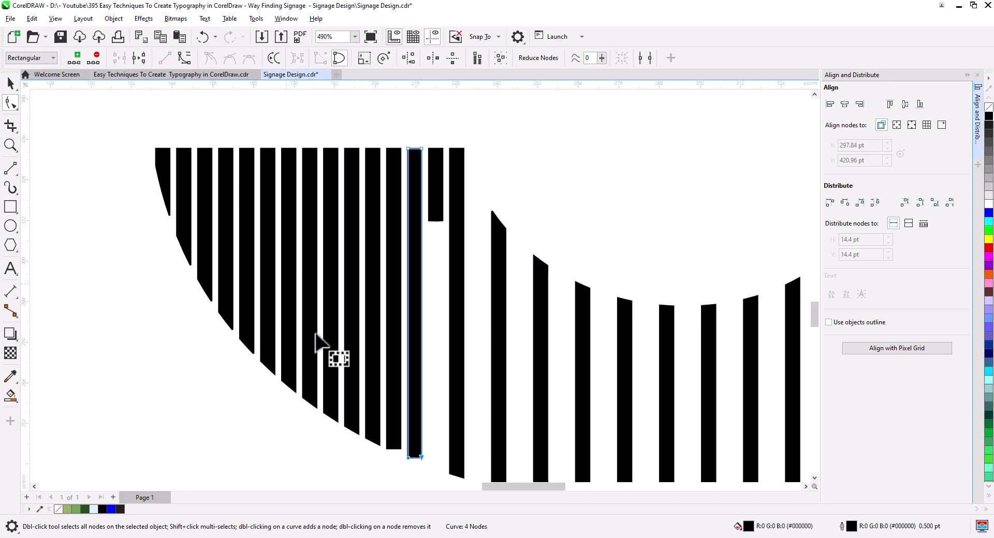
Square off the bottom ends of the fifth and sixth stripes, aligning the sixth stripe's nodes to its upper corner
left_click(374, 433)
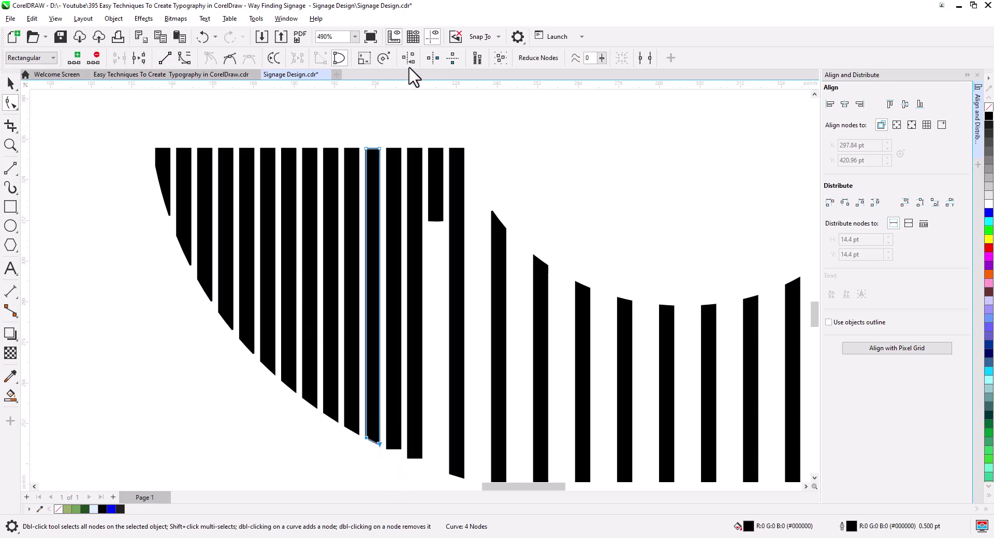
left_click(351, 409)
left_click(408, 58)
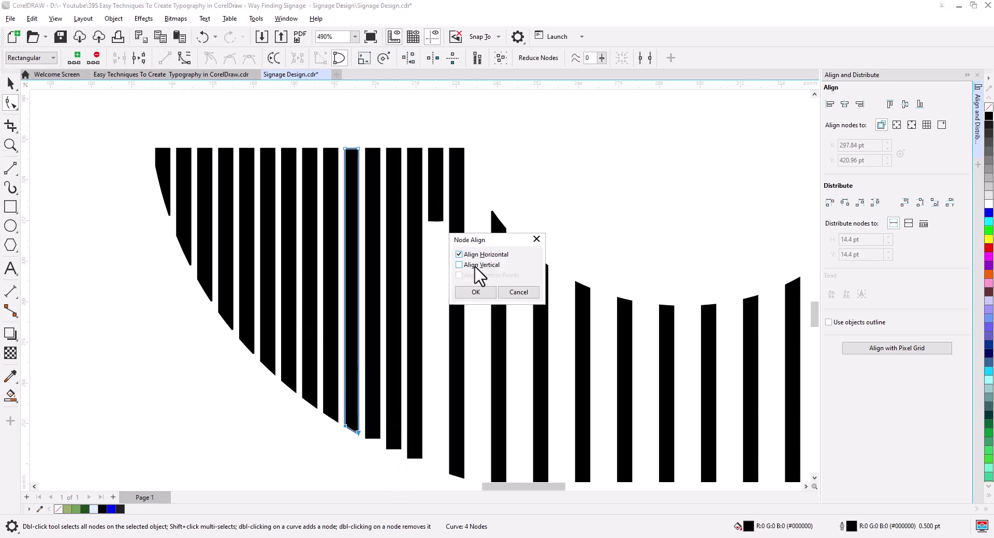
left_click(477, 291)
left_click(331, 409)
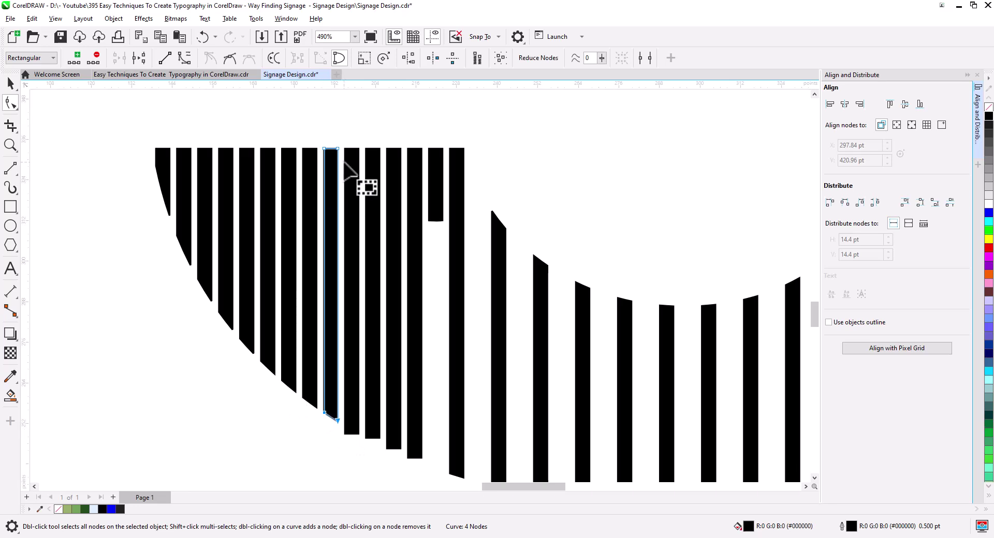
left_click(352, 179)
left_click(408, 58)
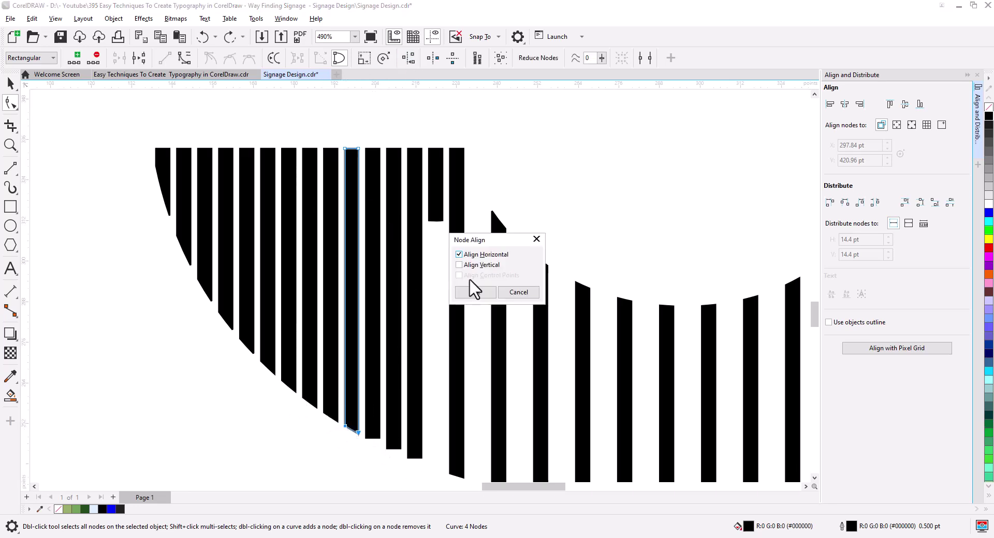
left_click(475, 293)
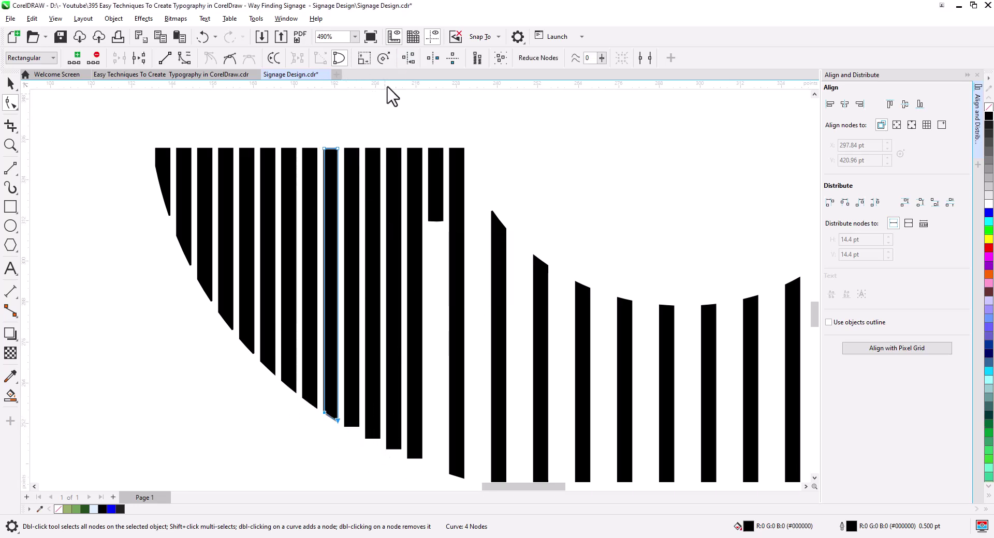
Square off the bottom ends of the seventh, eighth and ninth stripes with horizontal node alignment and straight bottom segments
left_click(409, 58)
left_click(475, 292)
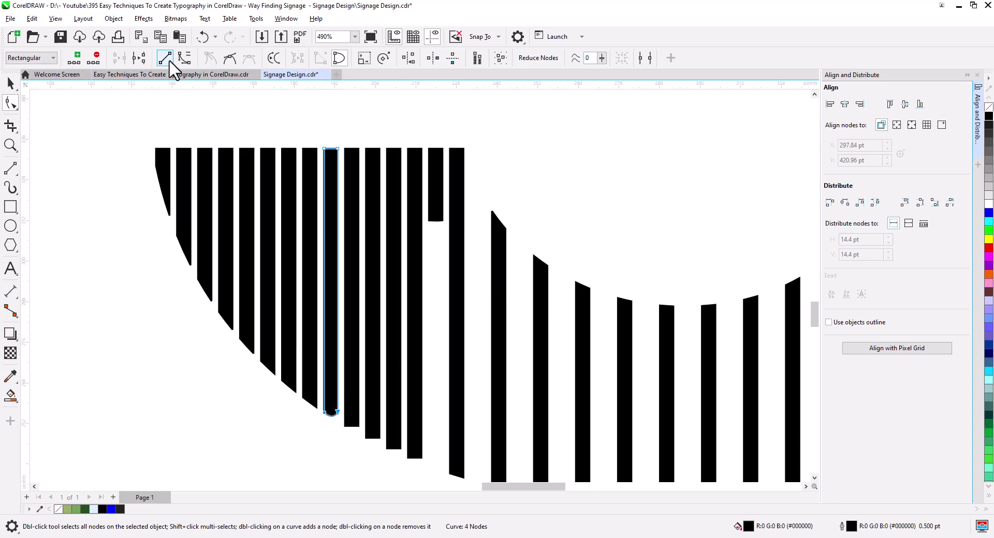
left_click(310, 352)
left_click(408, 57)
left_click(475, 293)
left_click(288, 386)
left_click(409, 58)
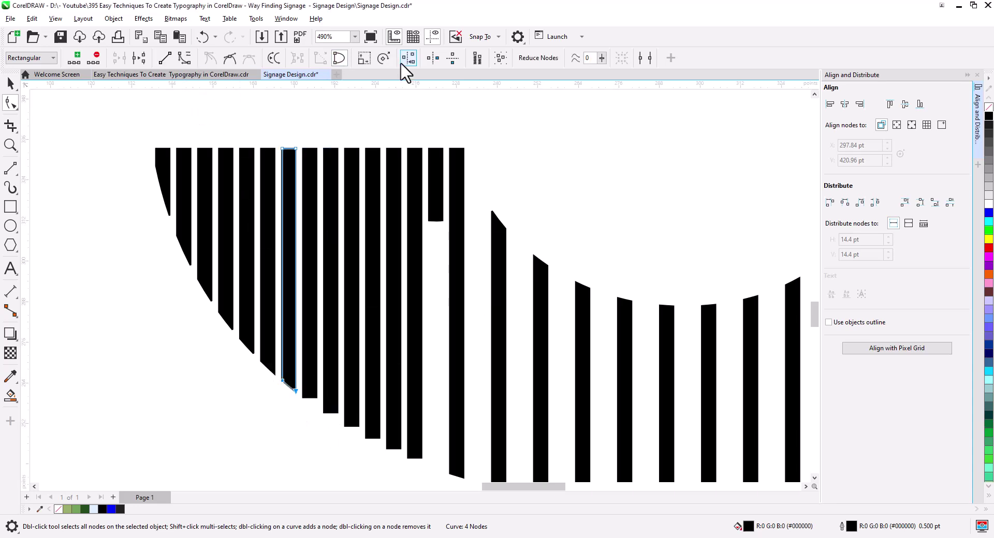
left_click(474, 293)
Square off the bottom ends of the tenth, eleventh and twelfth stripes of the lower-left arm with horizontal node alignment
left_click(268, 311)
left_click(408, 58)
left_click(475, 293)
left_click(246, 311)
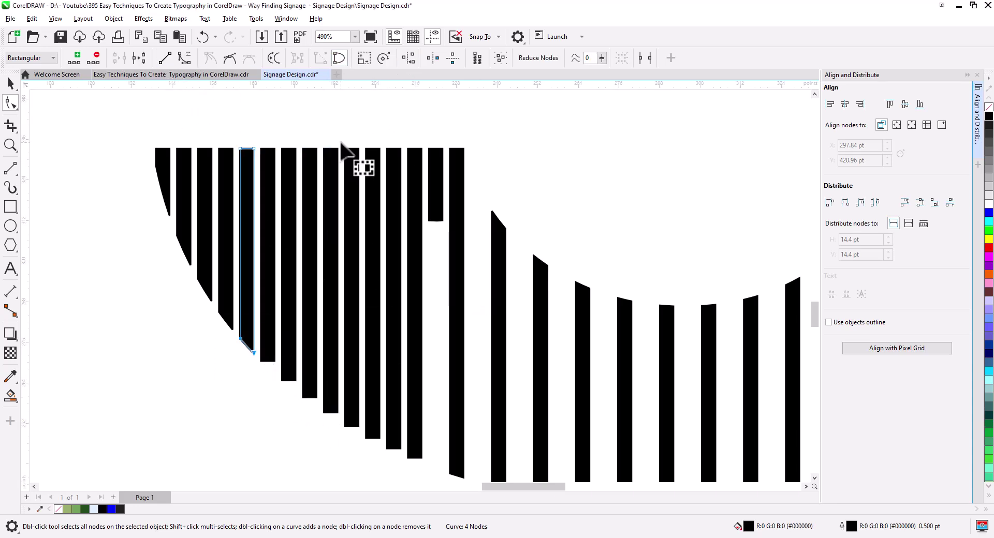
left_click(408, 57)
left_click(475, 292)
left_click(227, 288)
left_click(409, 58)
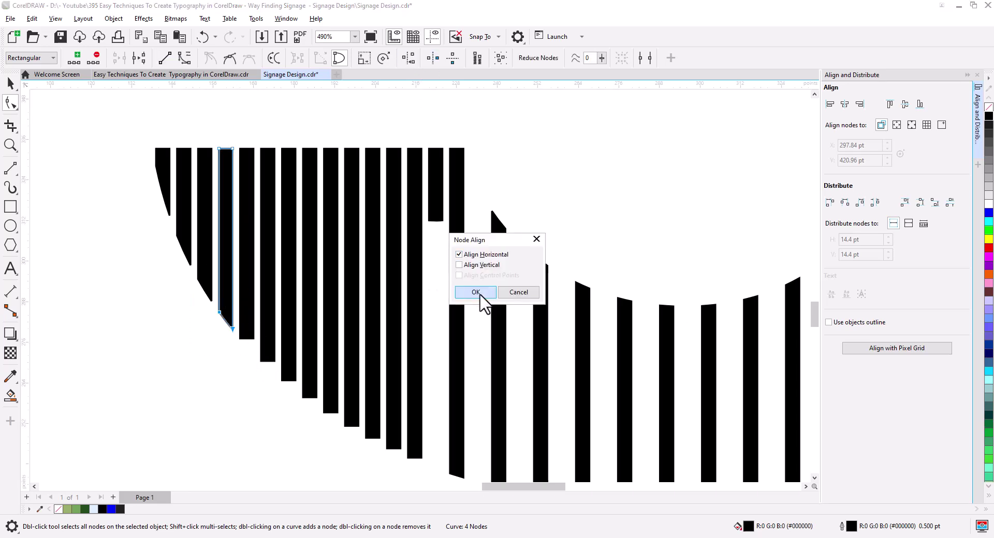
left_click(475, 293)
Square off the bottom ends of the three outermost left stripes of the lower-left arm with horizontal node alignment
left_click(205, 290)
left_click(409, 58)
left_click(474, 292)
left_click(189, 266)
left_click(409, 57)
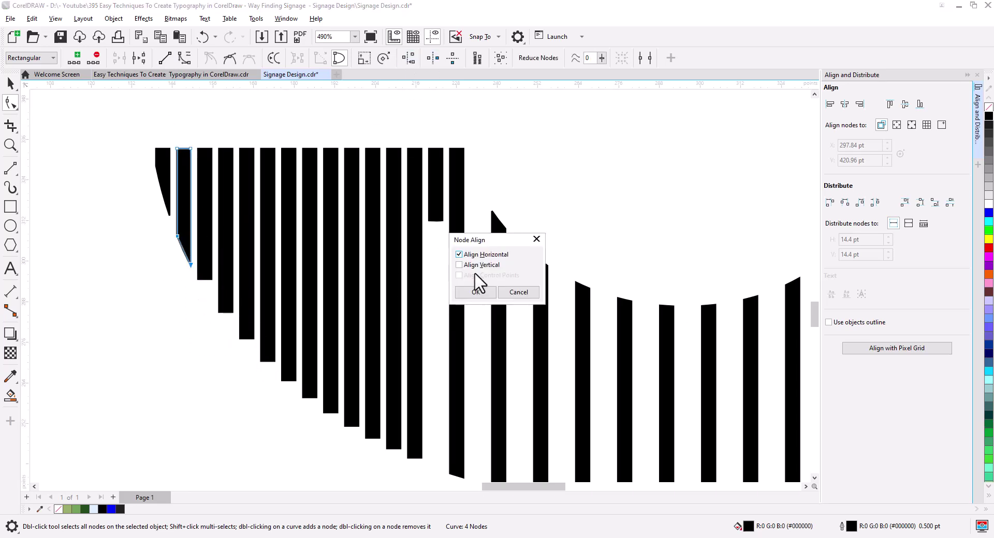
left_click(474, 292)
left_click(167, 207)
left_click(408, 57)
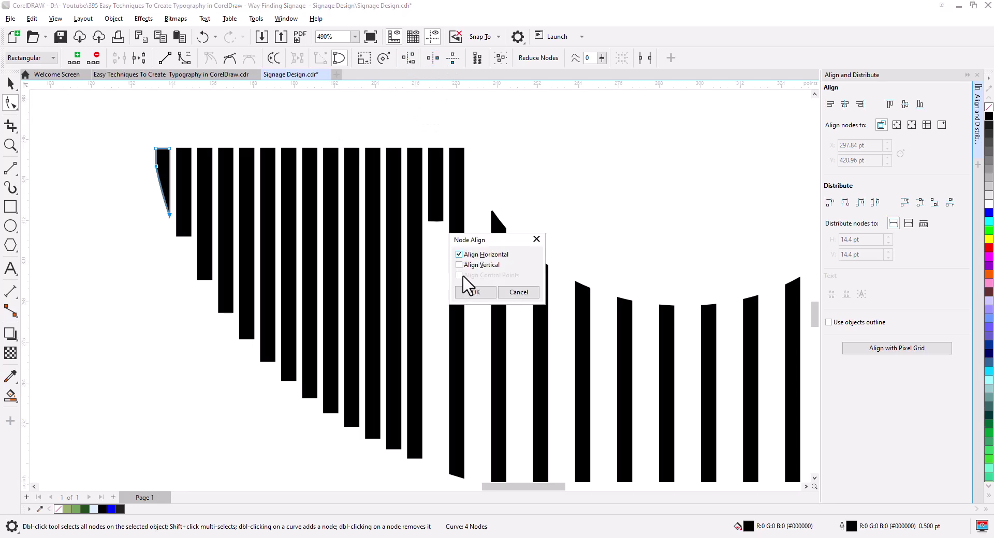
left_click(468, 292)
Shorten the arm's fourth, sixth, eighth and tenth stripes from the right by raising their bottom nodes, each stripe longer than the previous one
left_click_drag(382, 440, 403, 249)
left_click_drag(339, 417, 357, 288)
left_click_drag(355, 435, 298, 391)
left_click_drag(317, 398, 317, 313)
left_click_drag(284, 377, 247, 351)
left_click_drag(275, 362, 276, 319)
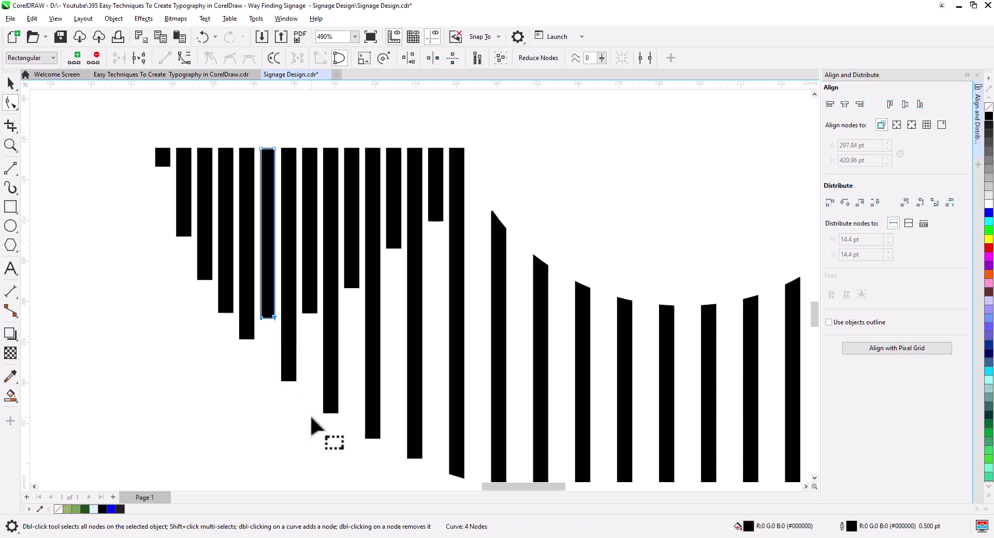
Shorten the rightmost close-set stripe of the bowl's upper arch to a short stub and square off the ends of the two stripes beside it
key("space")
scroll(388, 342, "down", 5)
scroll(386, 362, "down", 1)
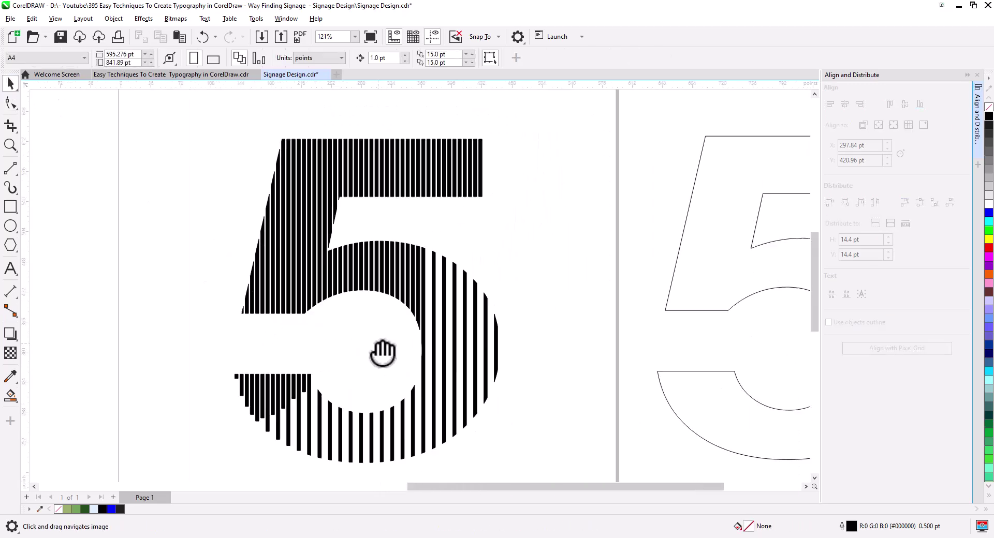
scroll(382, 417, "up", 4)
left_click(11, 102)
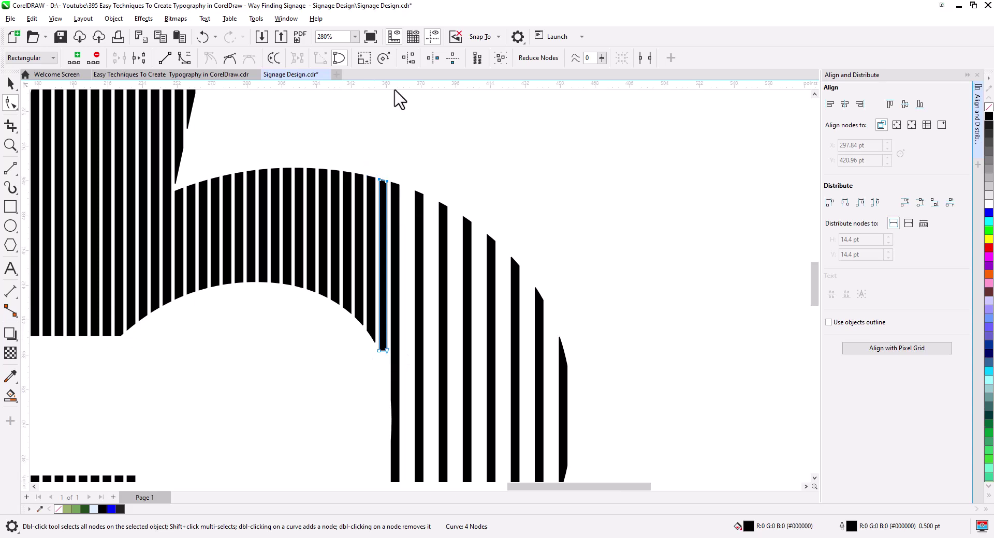
left_click_drag(387, 348, 391, 218)
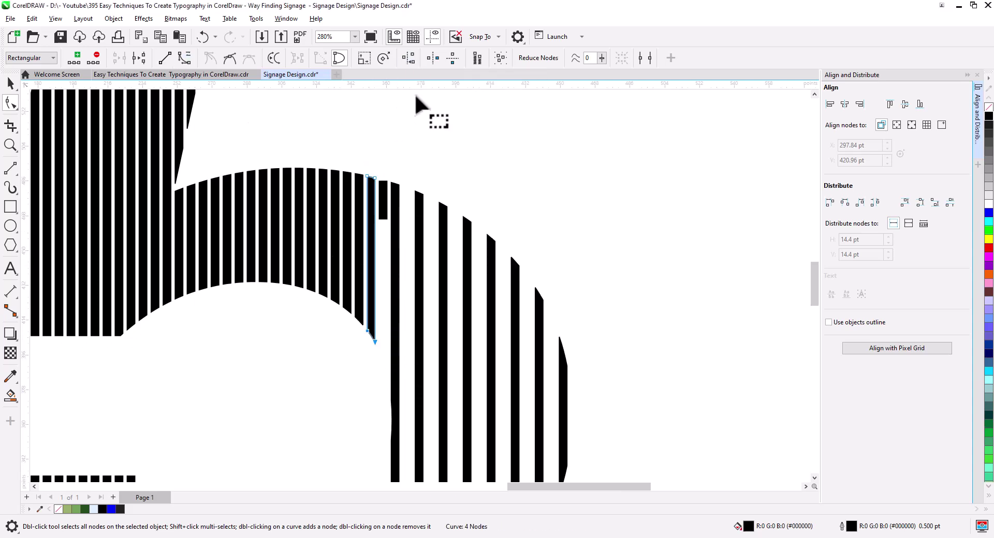
left_click(359, 300)
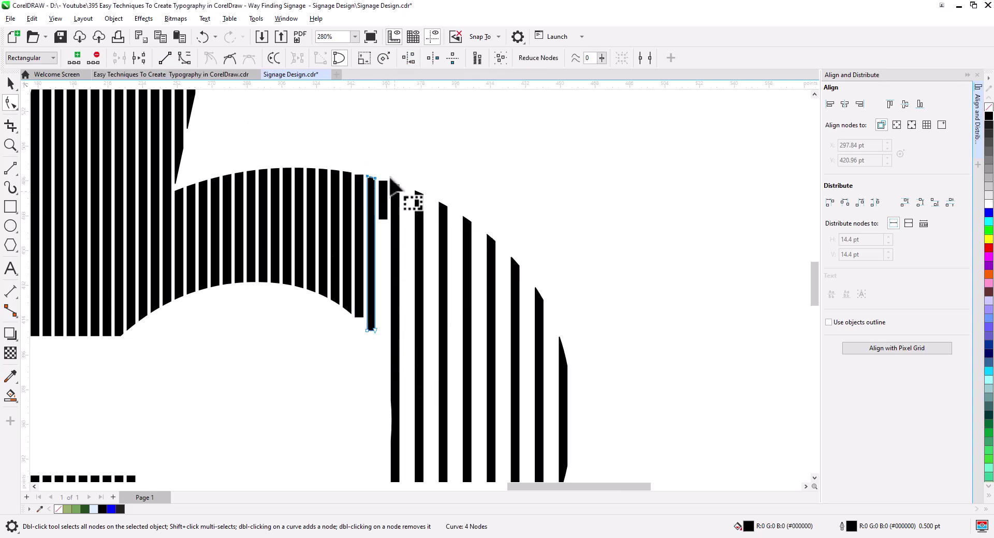
Shorten the upper arch's third close-set stripe from the right and square off the ends of the fourth and fifth
left_click(347, 269)
key("ctrl+shift+a")
key("Return")
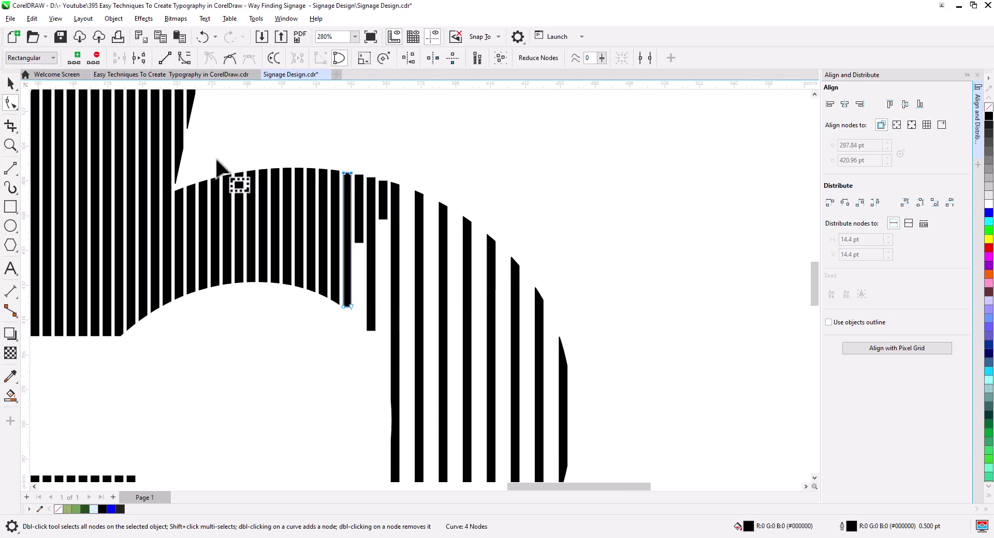
left_click(336, 295)
key("ctrl+shift+a")
key("Return")
Shorten the fifth and seventh close-set stripes of the upper arch in steps and square off the ends of the sixth to eighth
scroll(395, 315, "up", 3)
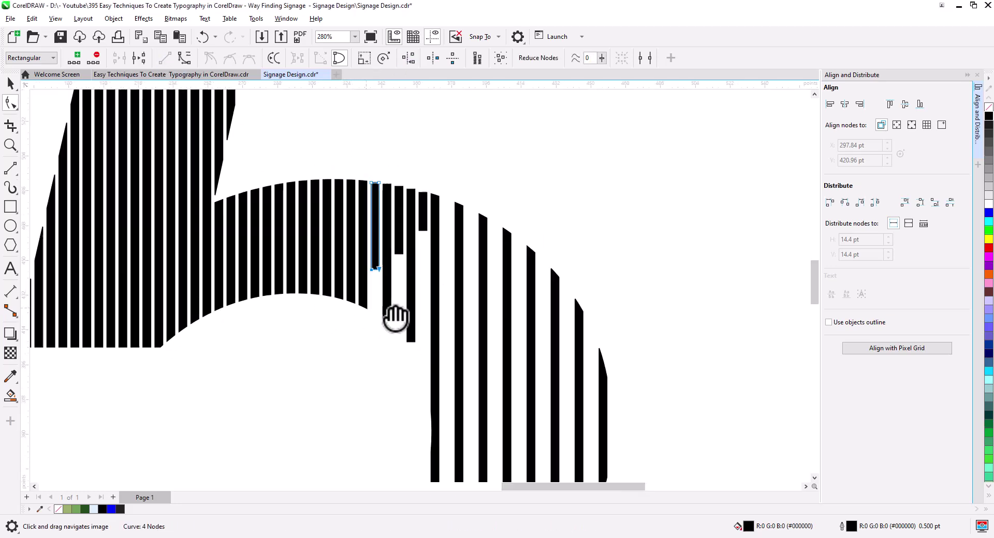
key("ctrl+shift+a")
key("Escape")
key("ctrl+shift+a")
key("Return")
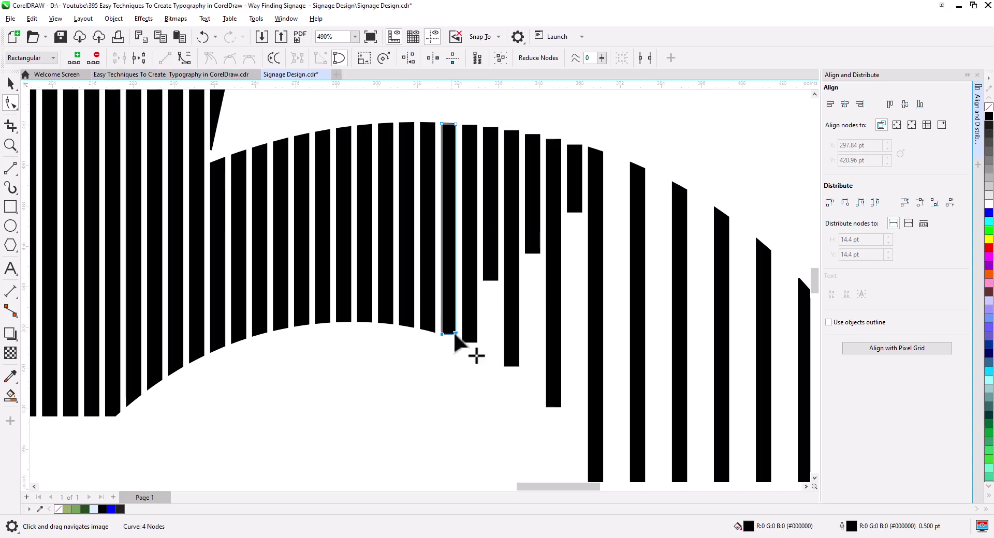
key("ctrl+shift+a")
left_click(479, 292)
left_click(428, 218)
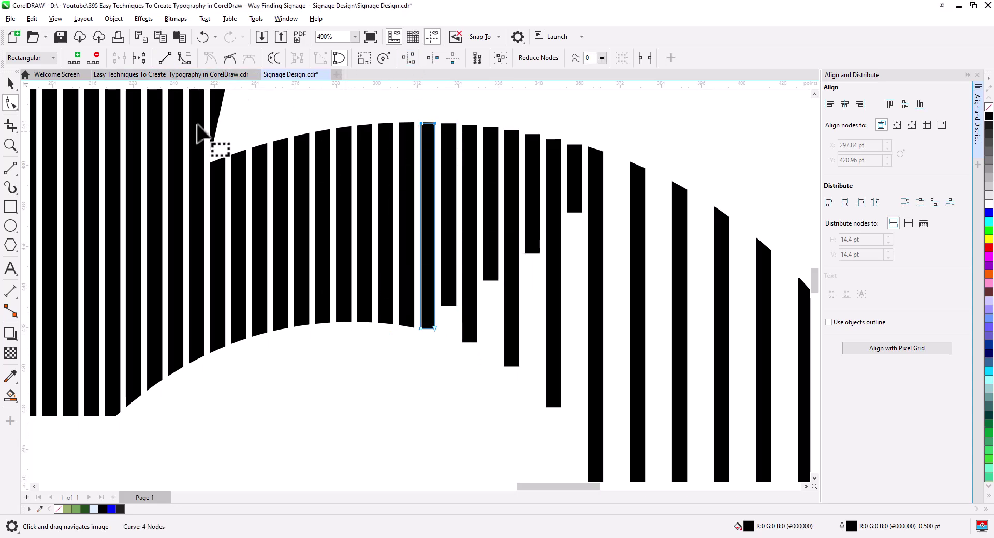
Square off the ninth close-set stripe of the upper arch and shorten it slightly, then square off the remaining stripes to its left
left_click(404, 130)
key("ctrl+shift+a")
key("Return")
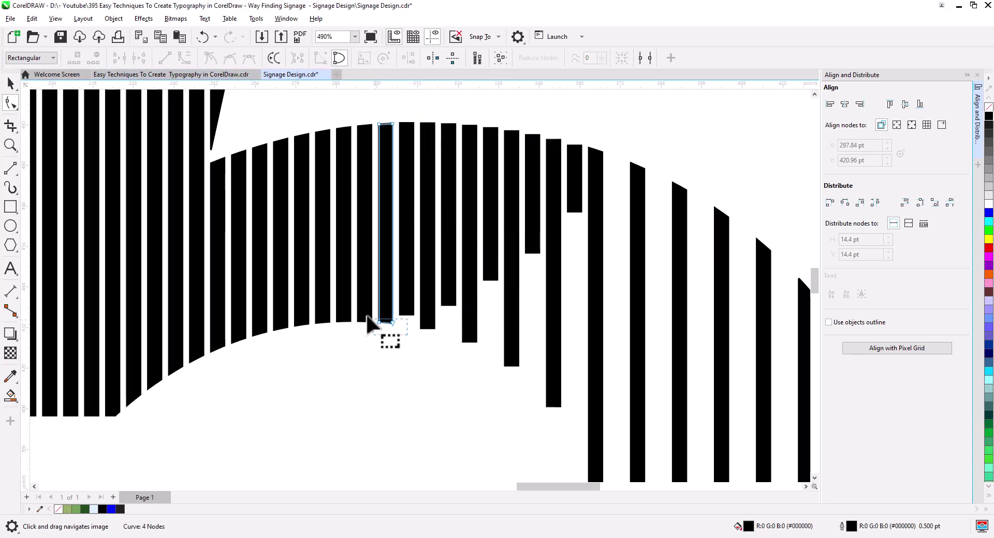
scroll(365, 327, "down", 7)
scroll(362, 331, "down", 2)
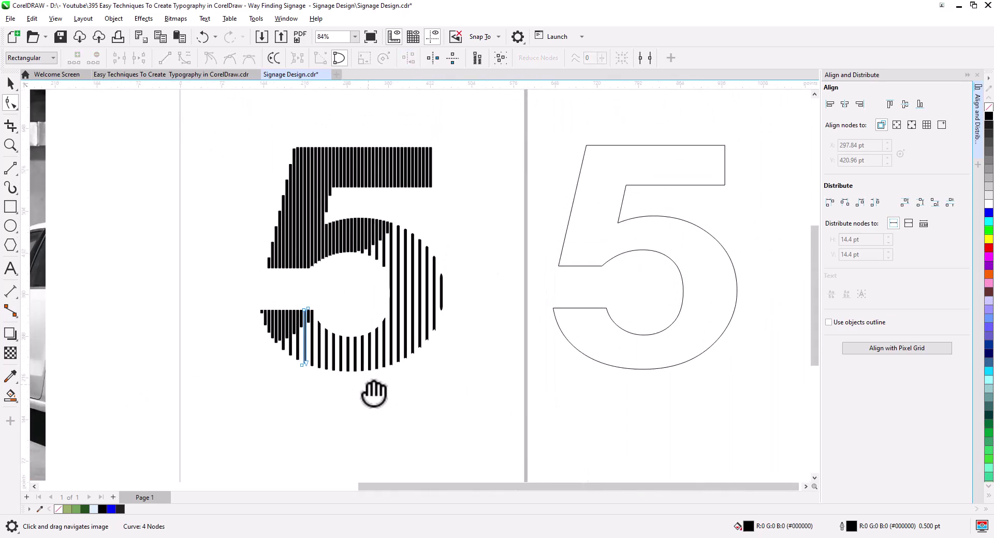
Combine all the stripes of the 5 into a single curve and save the drawing
left_click(14, 84)
left_click(237, 128)
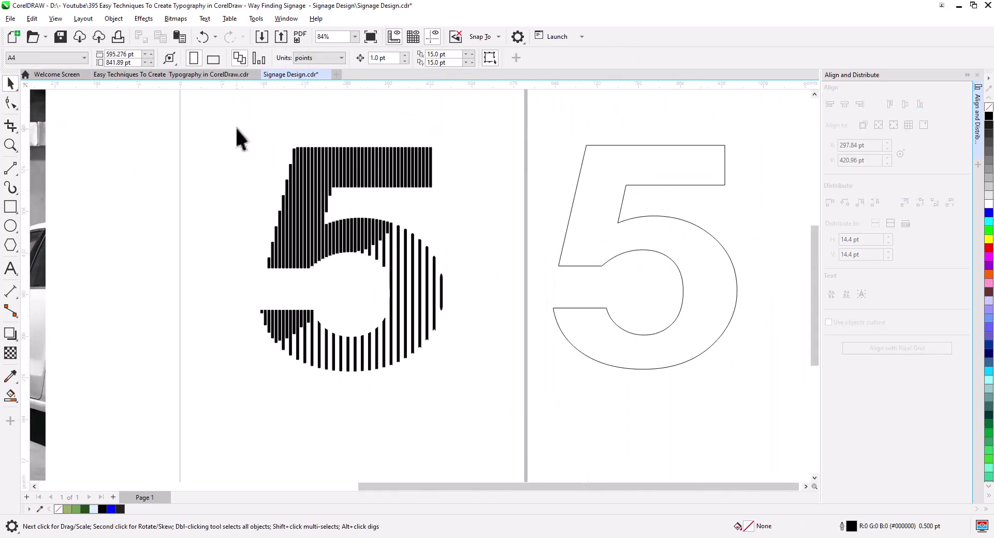
left_click_drag(479, 392, 480, 393)
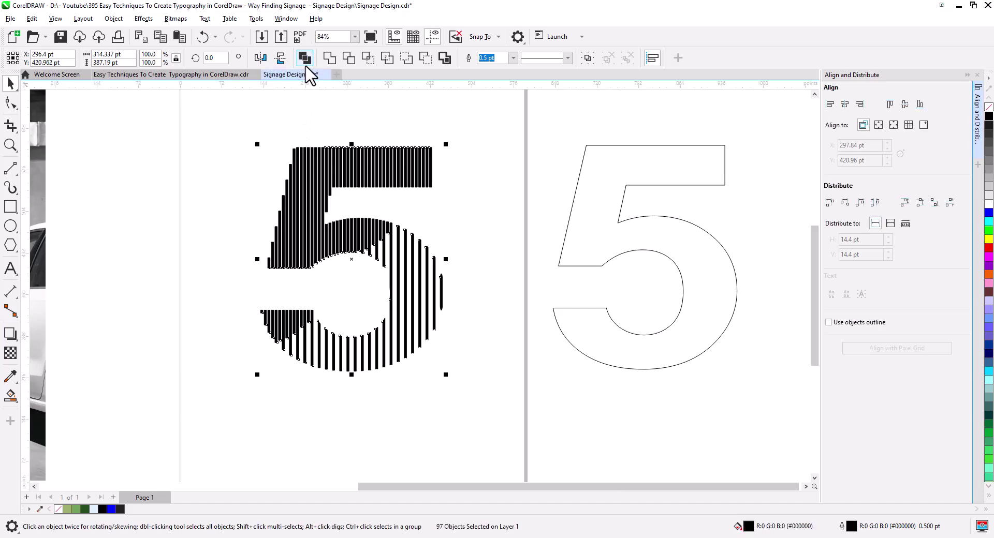
key("ctrl+s")
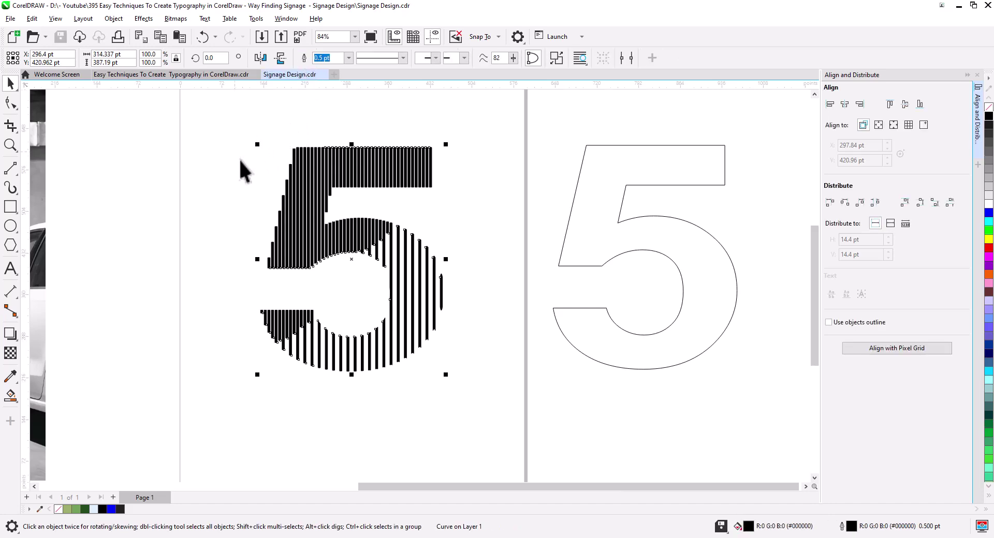
Convert all segments of the combined striped 5 curve to straight lines
left_click(10, 102)
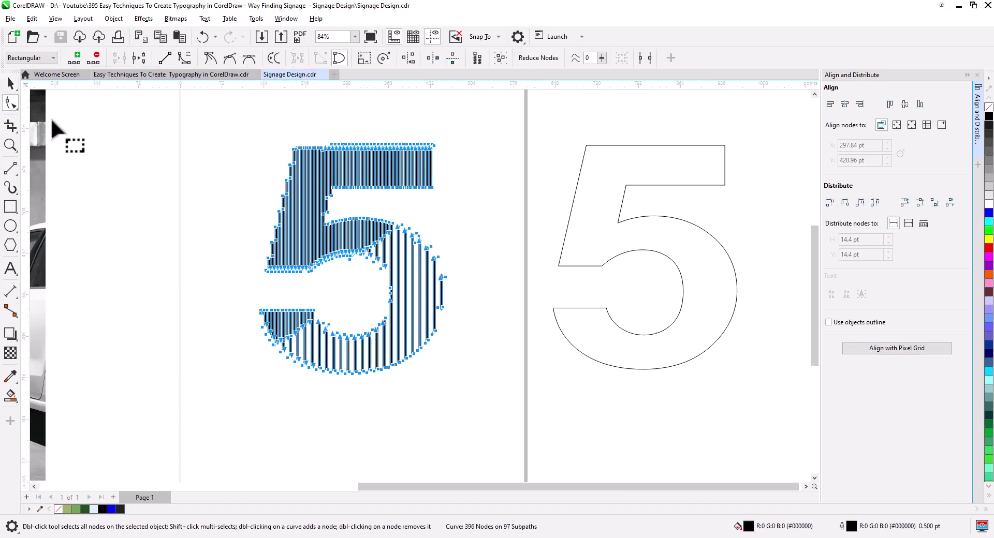
scroll(290, 166, "up", 4)
scroll(324, 150, "up", 3)
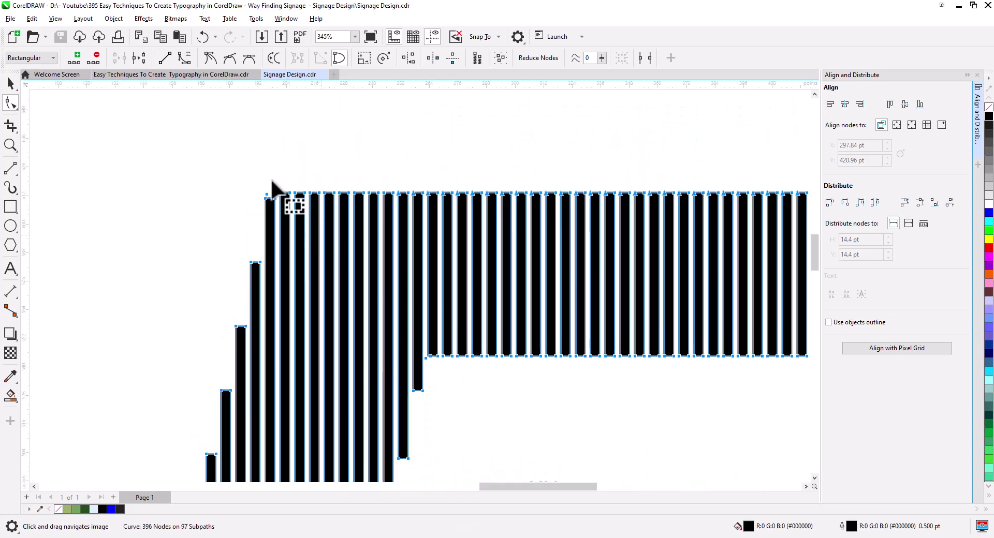
left_click(165, 59)
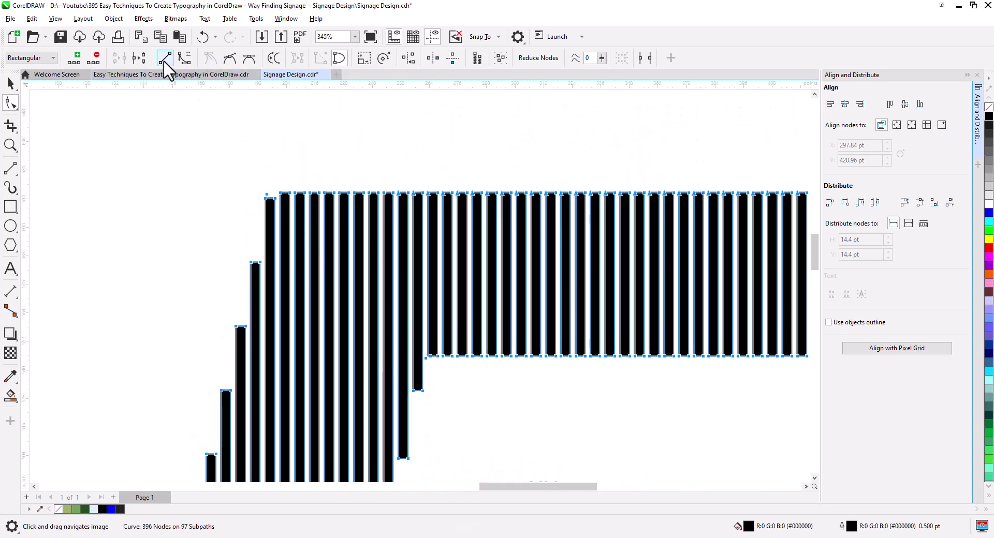
left_click(12, 84)
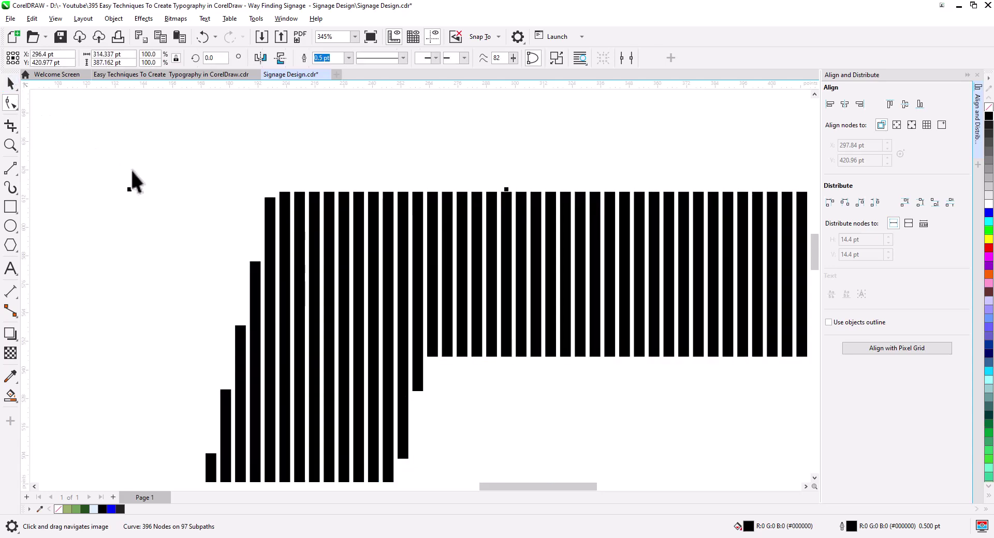
Remove the outline from the striped 5, leaving only its black fill
left_click(131, 179)
scroll(414, 266, "down", 2)
left_click_drag(453, 337, 361, 164)
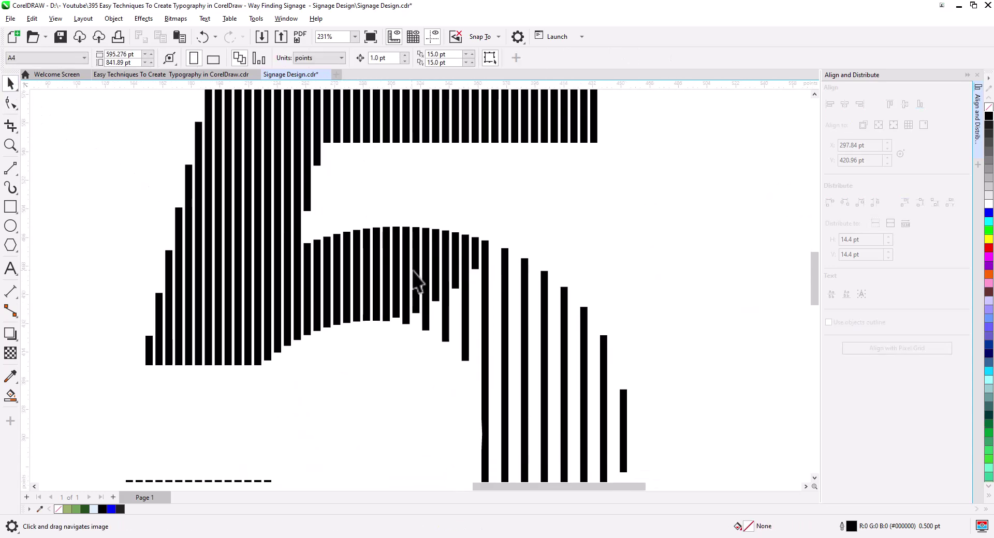
left_click(466, 261)
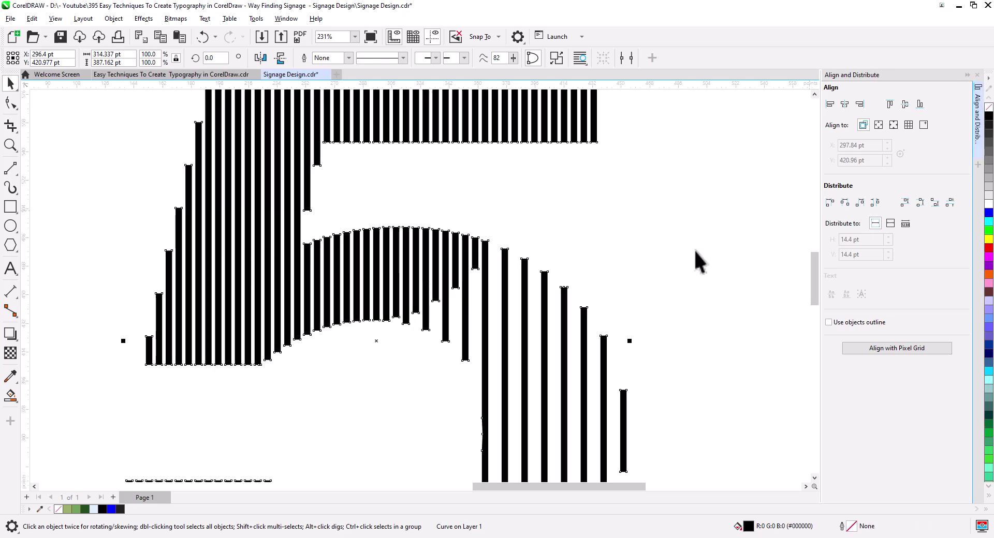
left_click(483, 219)
scroll(515, 305, "down", 5)
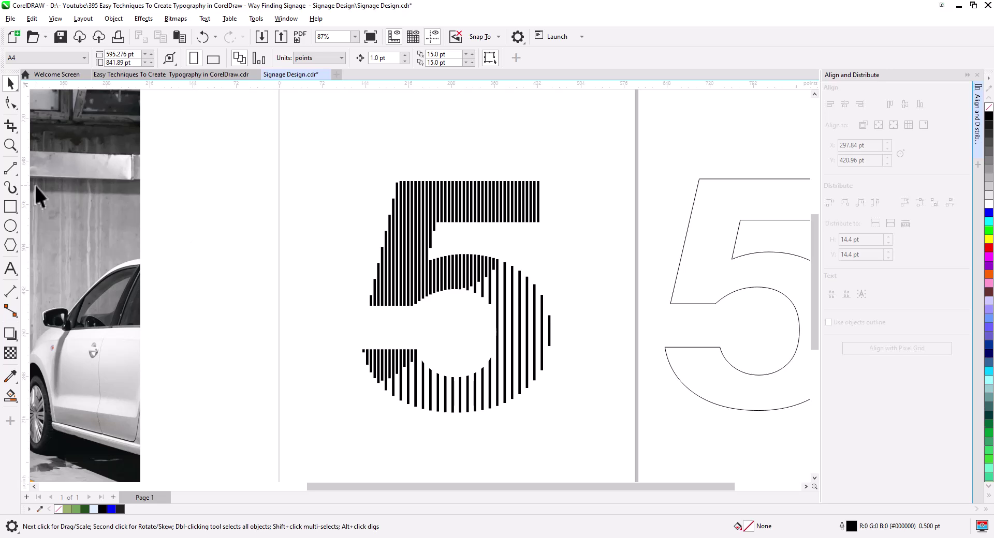
Draw a rectangle about 599 by 635 pt around the striped 5 and center it on the page
left_click(12, 206)
left_click_drag(277, 105, 635, 450)
left_click(11, 84)
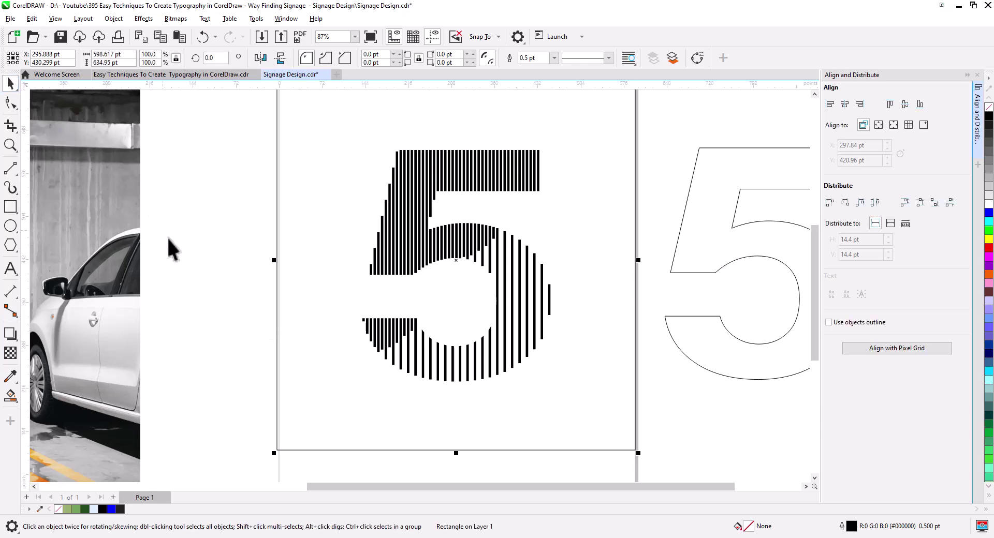
left_click(623, 368)
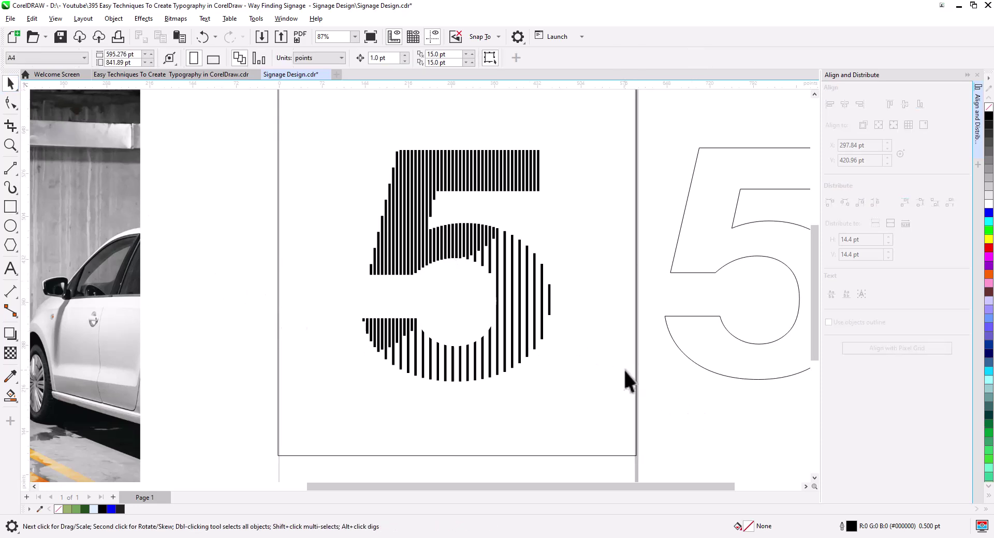
Fill the rectangle with dark green (#214B1E) and the striped 5 with white
left_click(564, 366)
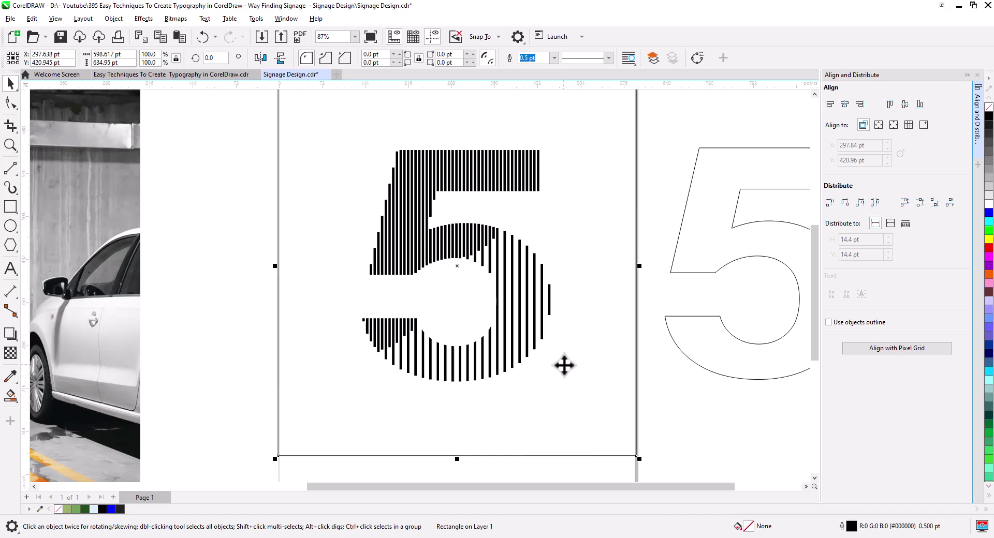
left_click(85, 508)
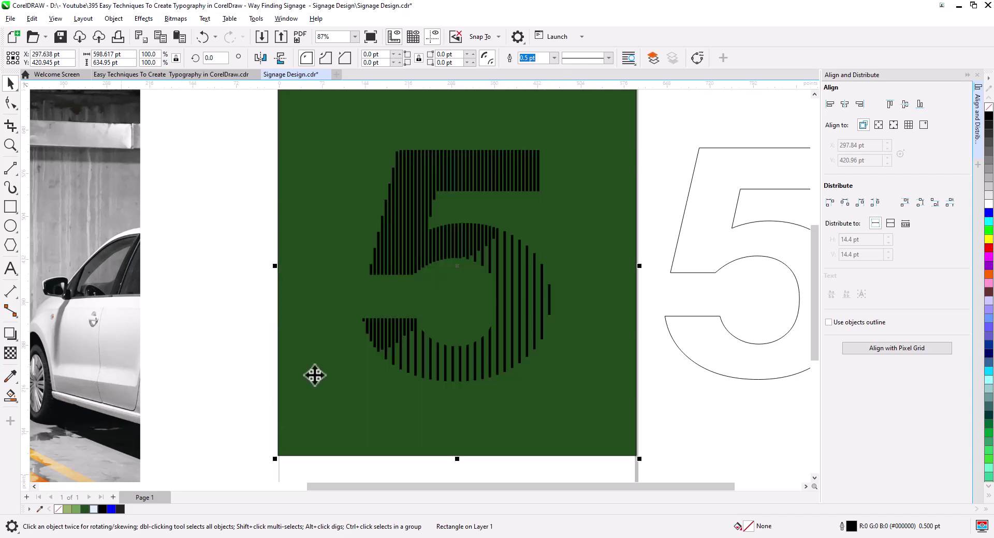
left_click(446, 253)
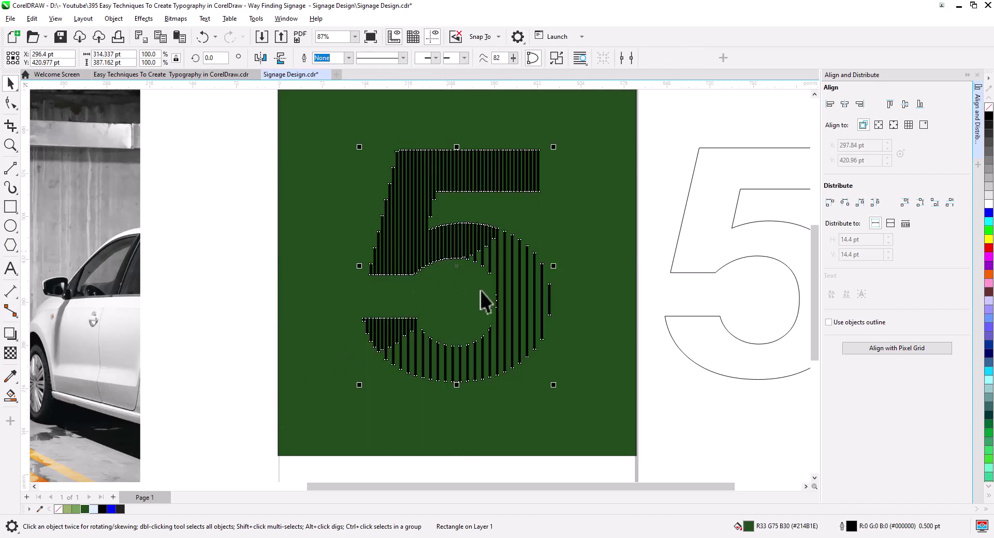
left_click(988, 205)
Apply an elliptical fountain fill to the rectangle, from a white center at its upper right to dark green at its lower left
left_click(593, 407)
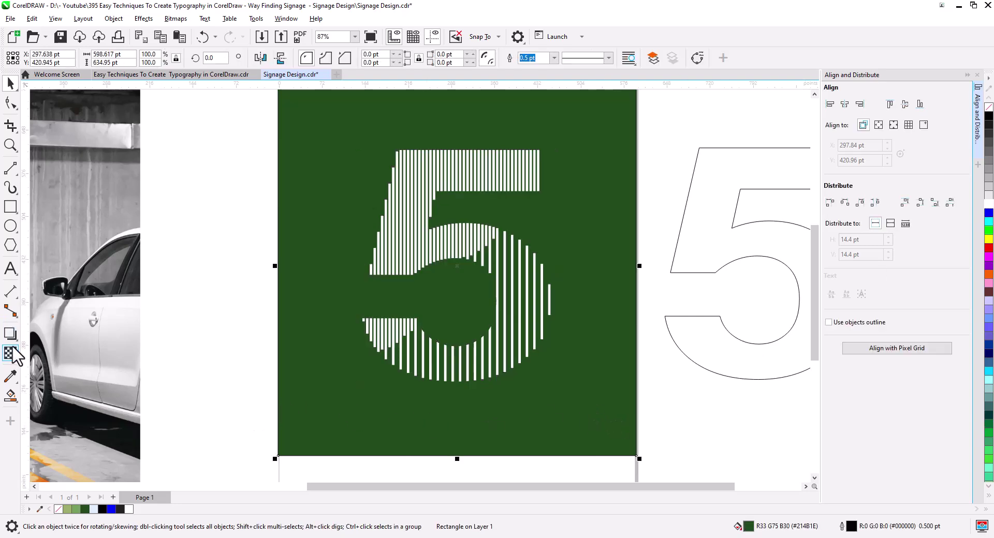
left_click(10, 397)
left_click(55, 415)
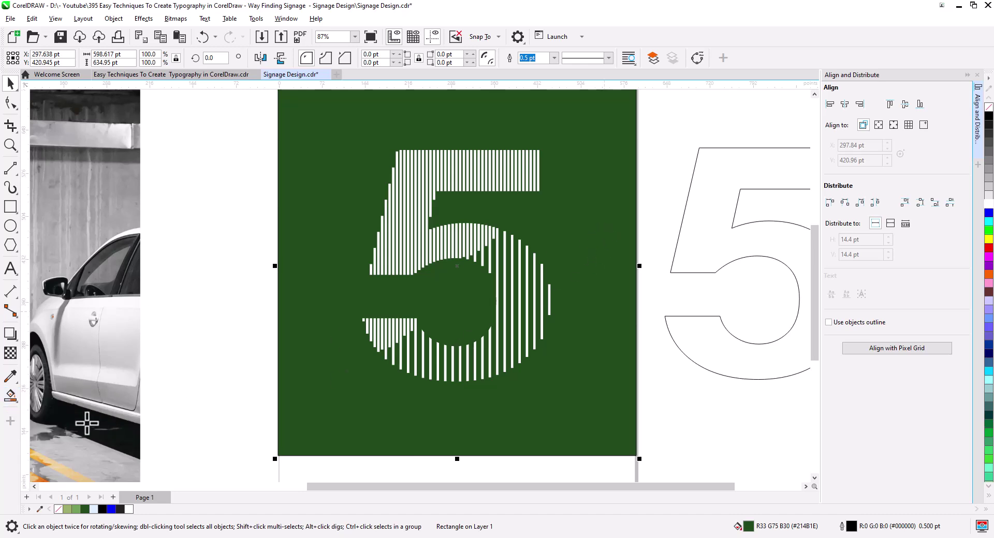
left_click(10, 398)
left_click(52, 399)
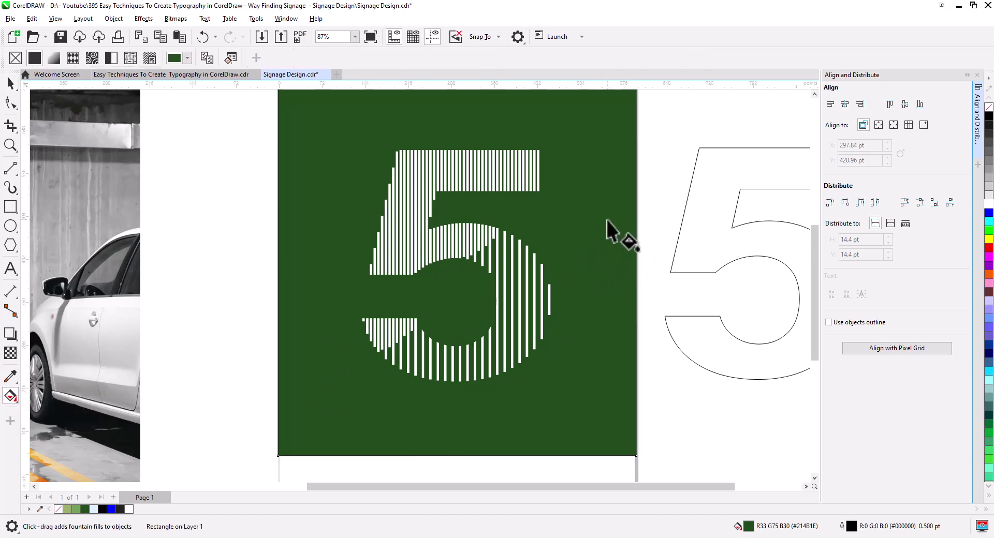
left_click_drag(607, 220, 490, 326)
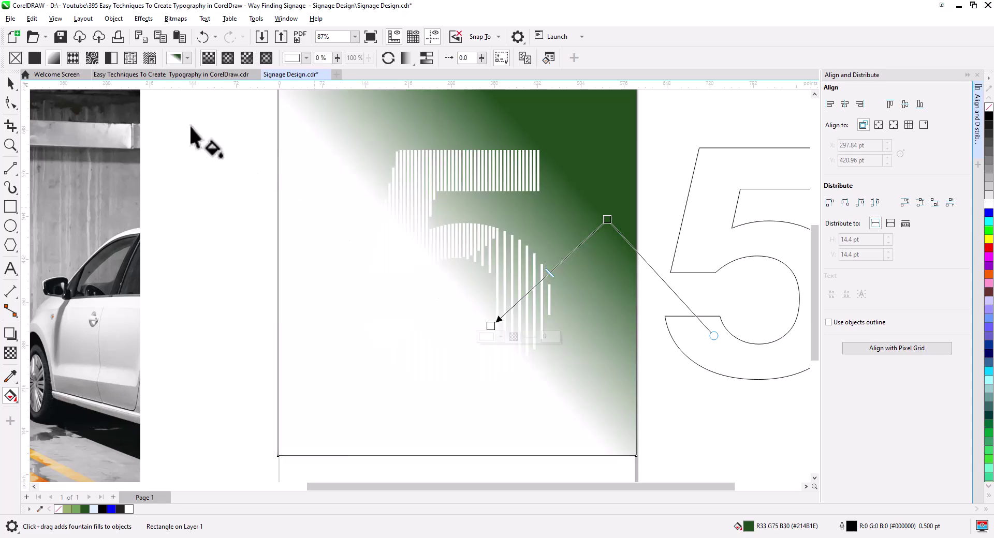
left_click(228, 57)
left_click_drag(551, 275, 618, 195)
left_click_drag(491, 326, 350, 393)
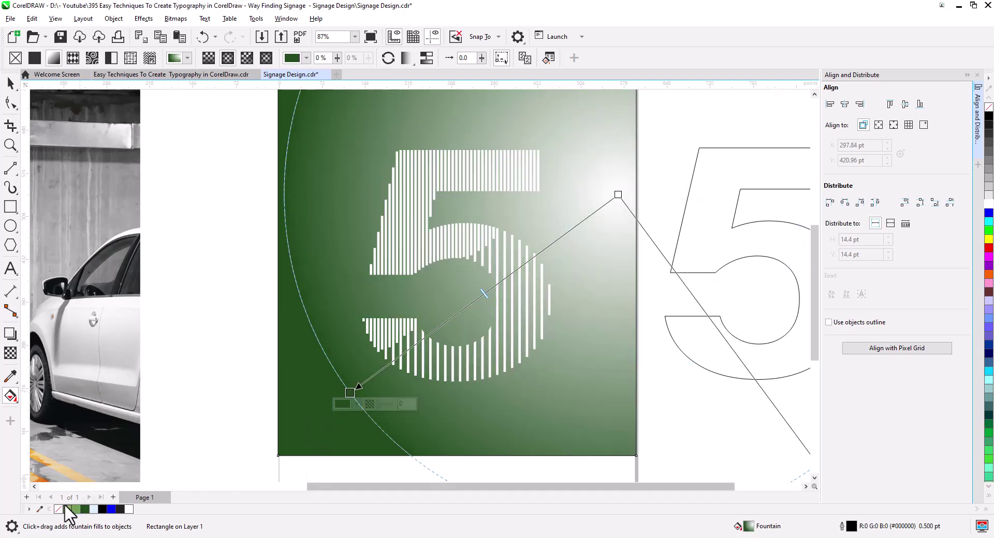
Recolor the fill's white center to light olive green and add a medium green color stop close to it
left_click_drag(67, 510, 373, 389)
left_click_drag(596, 217, 618, 196)
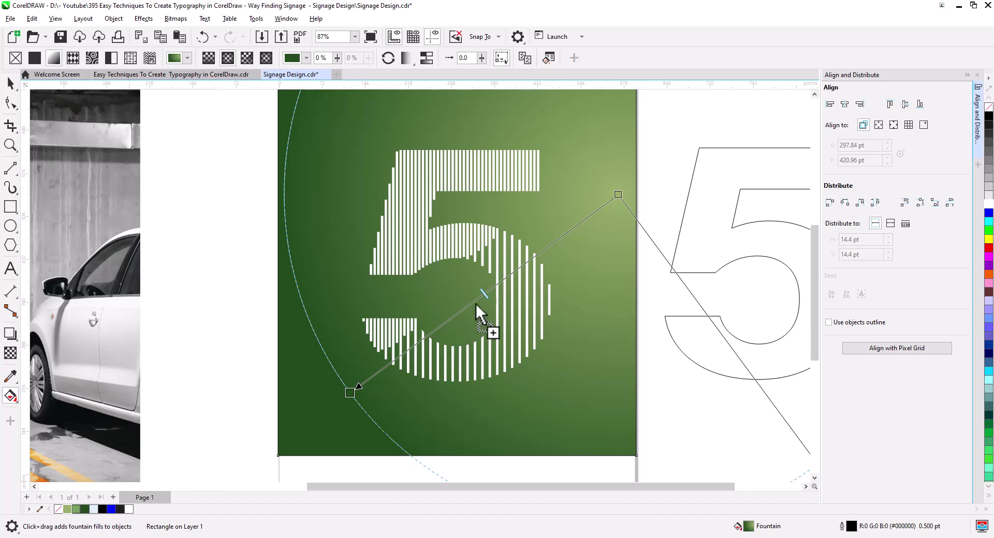
left_click_drag(527, 263, 590, 221)
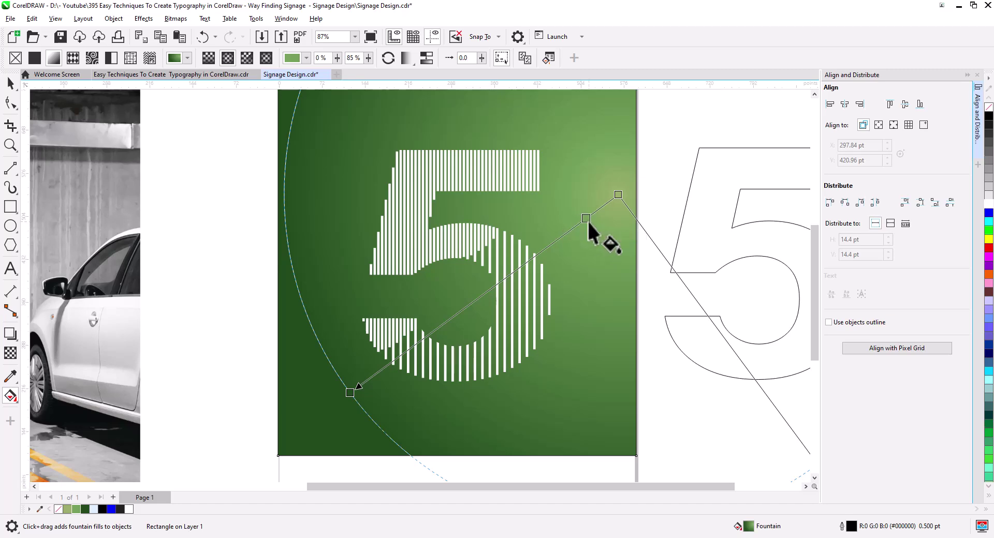
Tighten the fountain fill by pulling its dark green end inward and moving its light center up toward the rectangle's right edge
left_click_drag(351, 392, 422, 340)
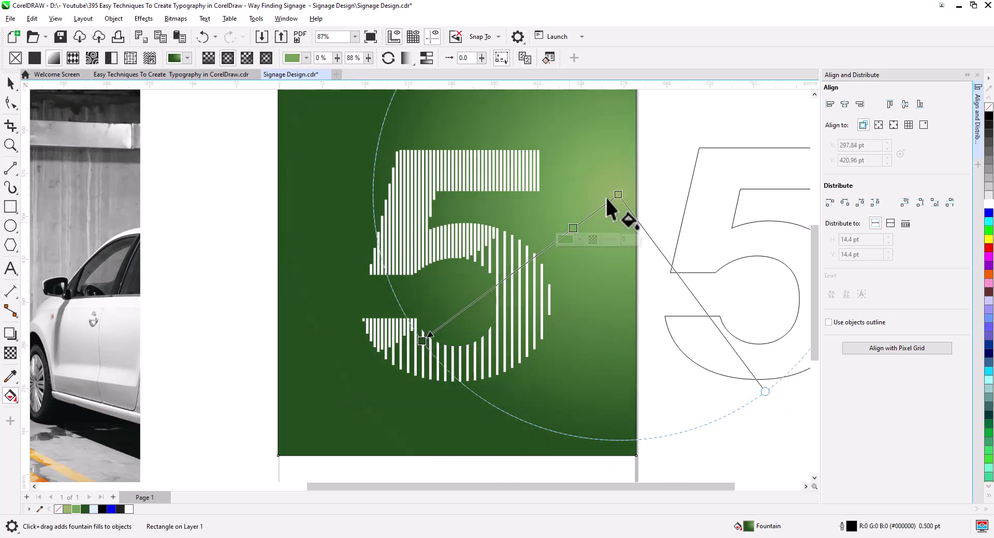
left_click_drag(619, 195, 630, 148)
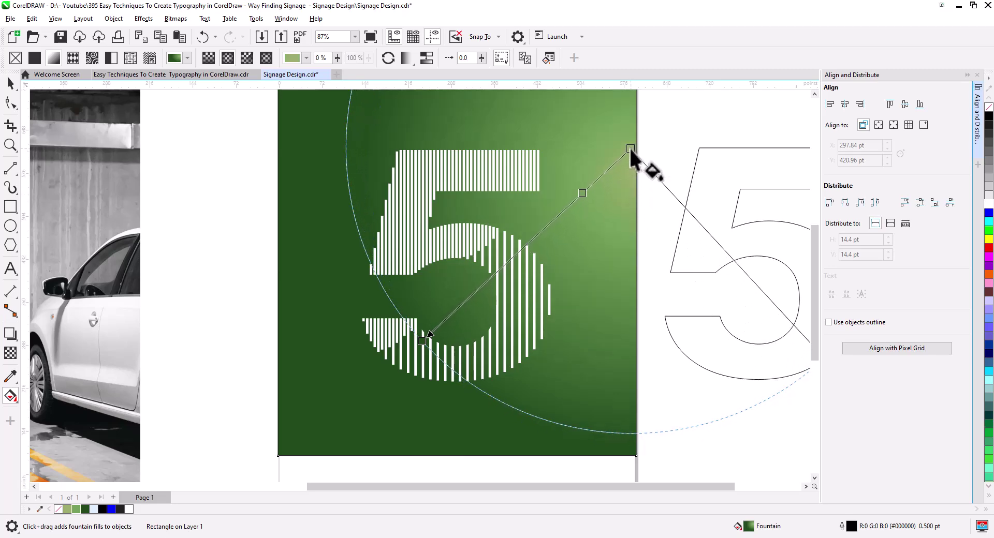
left_click(582, 194)
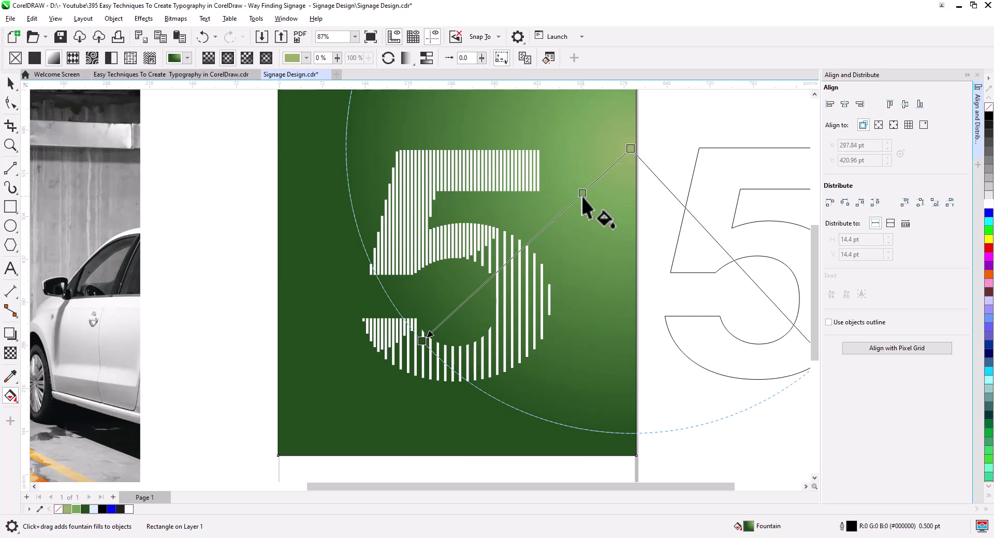
left_click(422, 341)
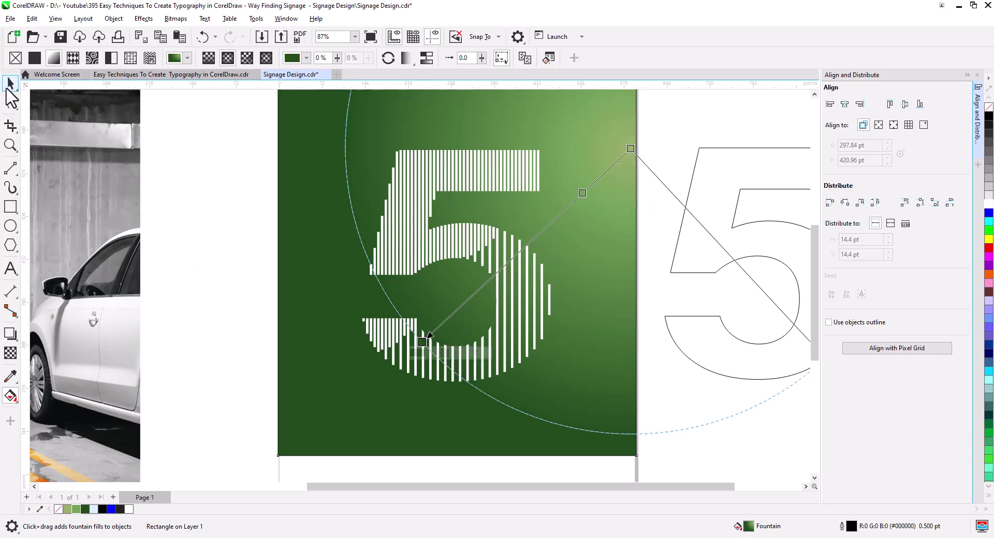
key("space")
key("Escape")
Stretch the green rectangle slightly taller and shift the striped 5 about 41 pt to the left
scroll(466, 274, "down", 3)
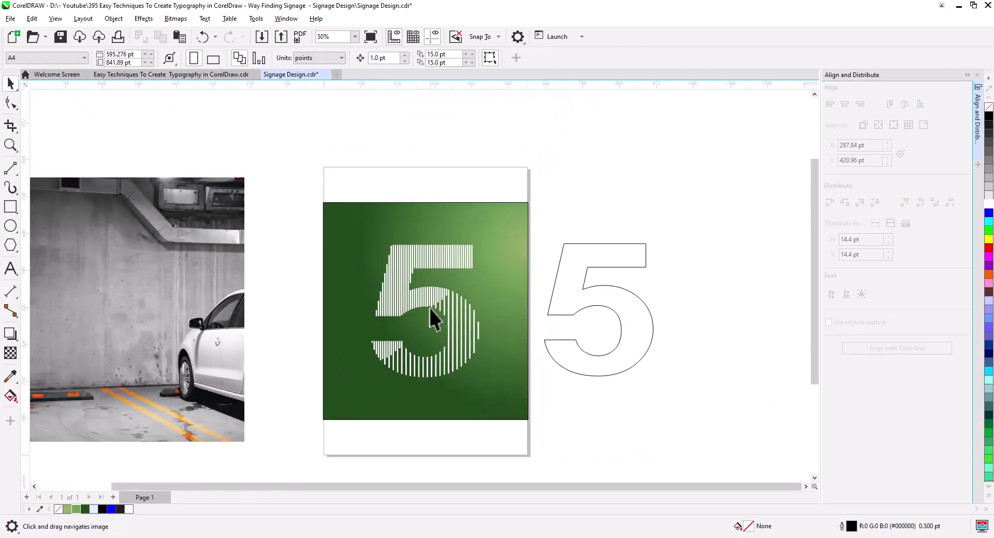
left_click(419, 207)
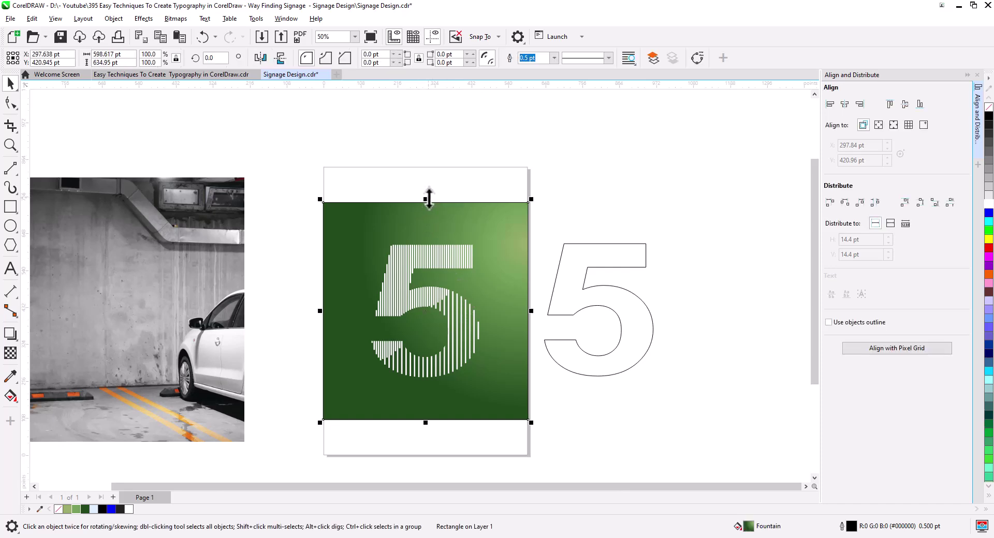
mouse_move(429, 199)
left_mouse_down()
mouse_move(429, 188)
mouse_move(427, 200)
left_mouse_up()
left_click(584, 386)
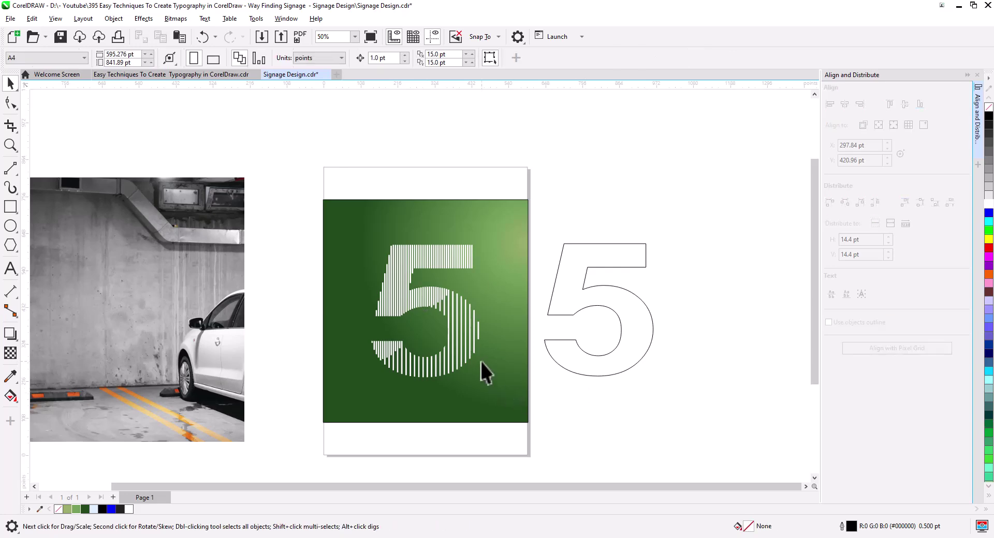
left_click(455, 365)
left_click_drag(453, 354, 440, 352)
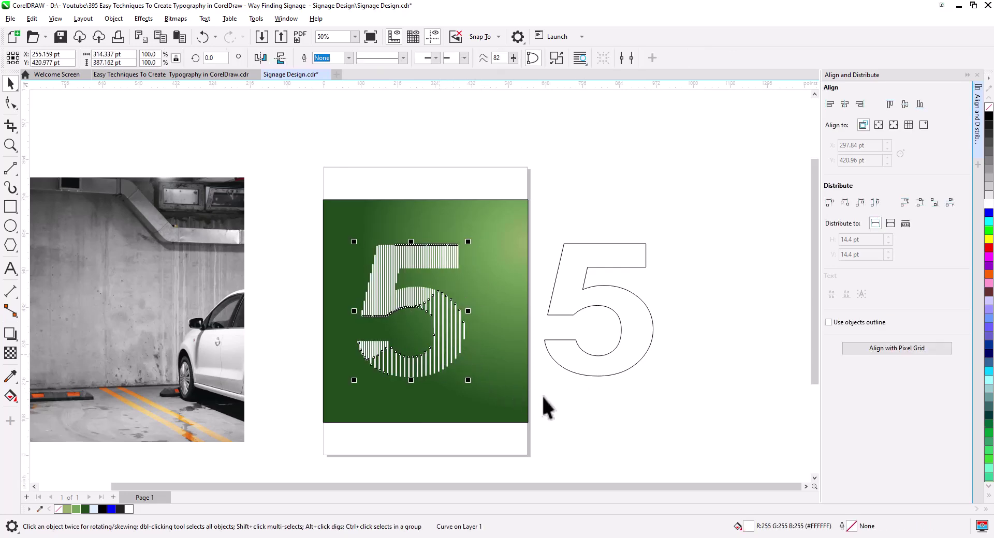
left_click(543, 396)
Draw a horizontal line about 55 pt long on the green background, to the right of the 5's top bar
scroll(488, 327, "up", 5)
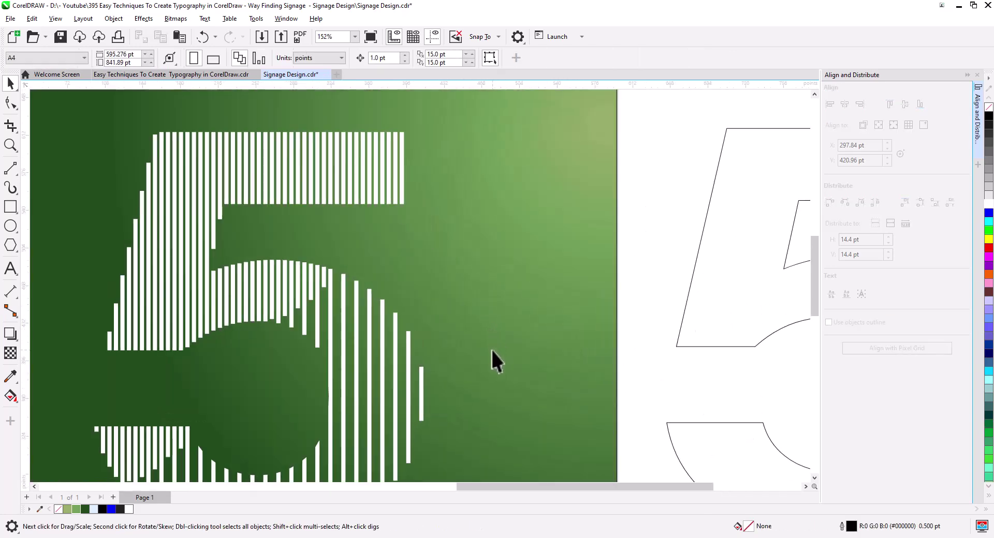
left_click_drag(496, 303, 422, 350)
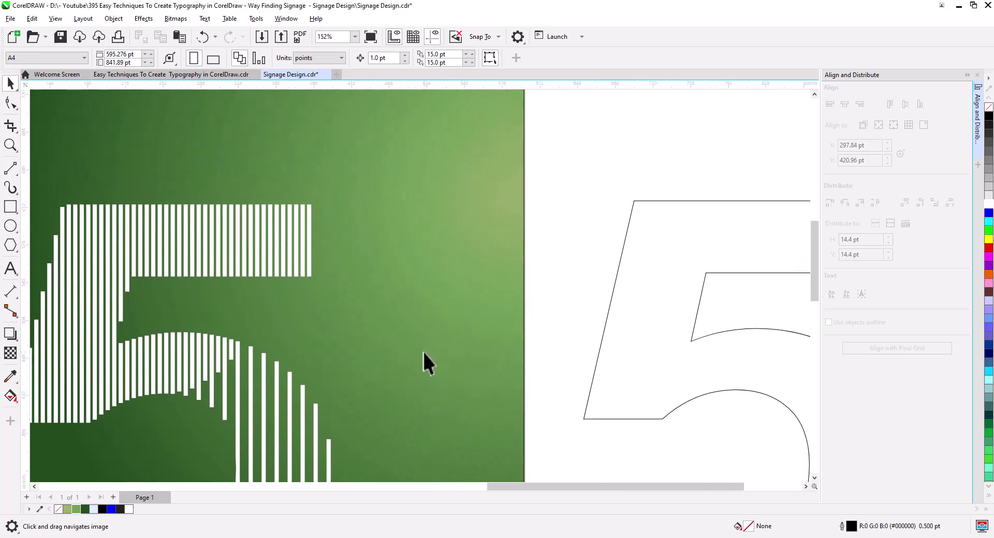
left_click(11, 170)
left_click_drag(463, 261, 406, 261)
left_click(11, 82)
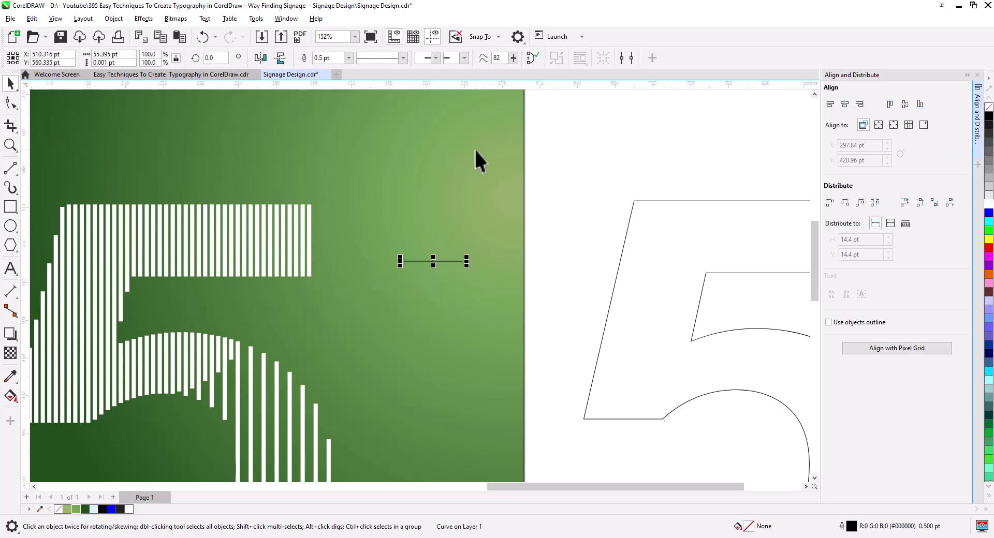
Set the line's outline width to 4 pt and shorten the line to about 45 pt
left_click(349, 58)
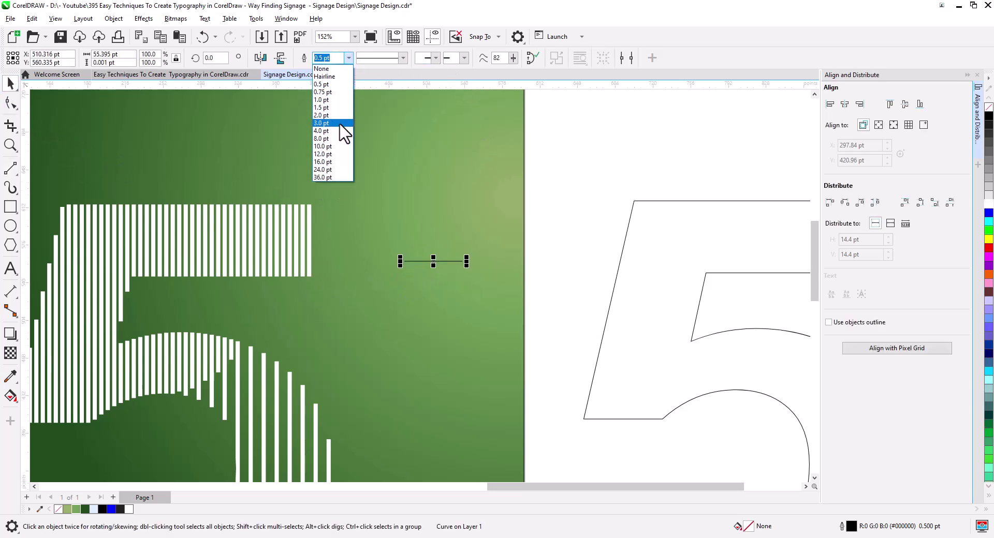
left_click(322, 131)
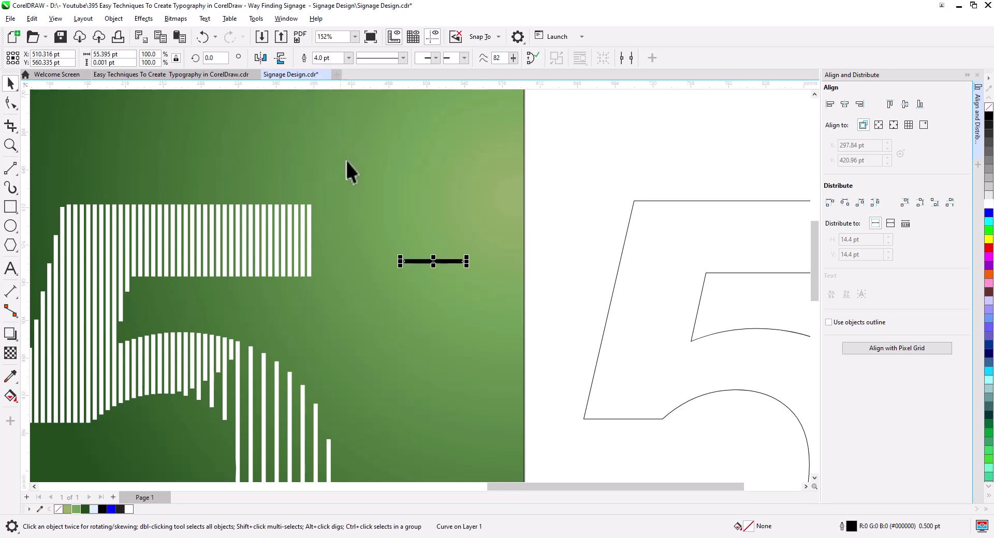
left_click_drag(467, 263, 459, 263)
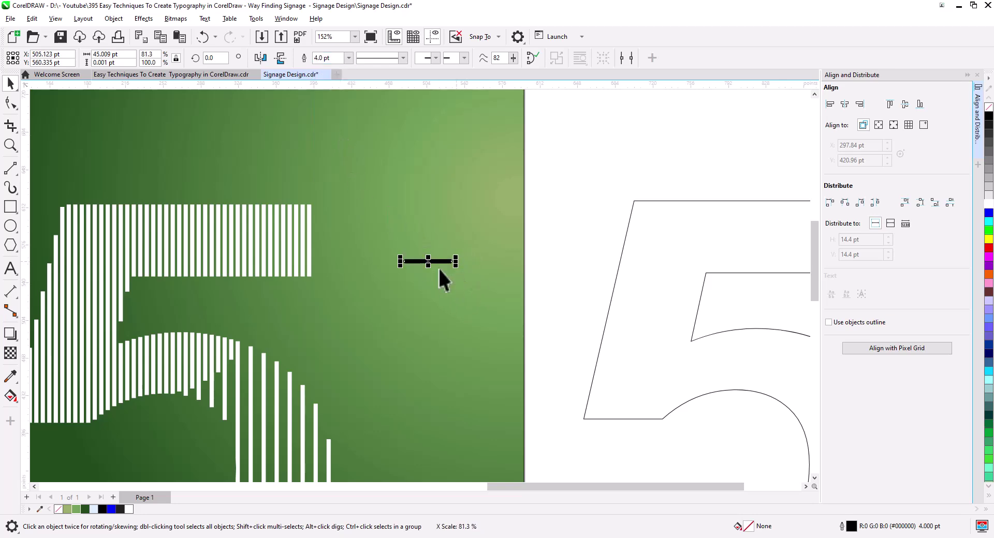
Create a shorter copy of the line, about 26 pt long, rotated 60° and meeting the original at its left end
scroll(438, 267, "up", 5)
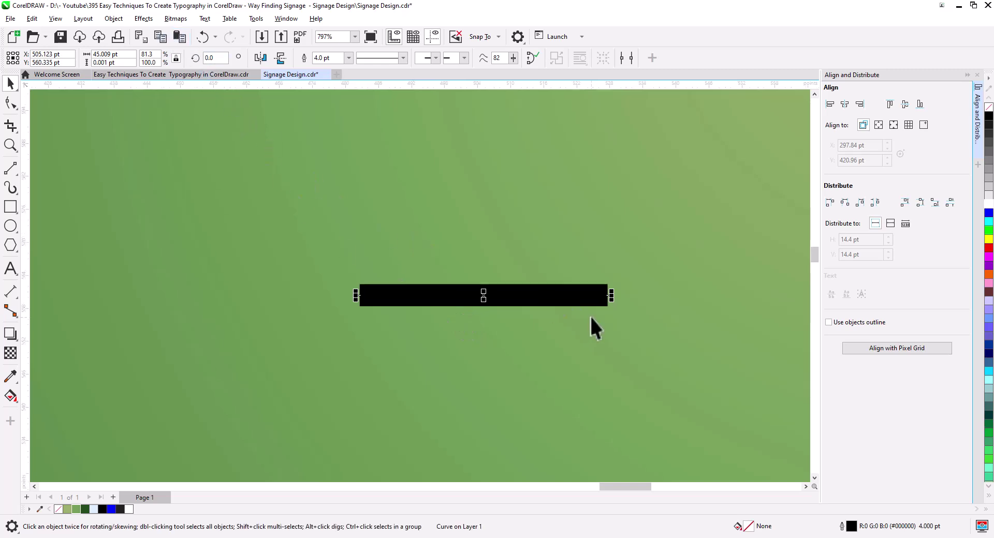
mouse_move(610, 298)
left_mouse_down()
mouse_move(419, 296)
mouse_move(436, 297)
mouse_move(432, 194)
left_mouse_up()
left_click(422, 297)
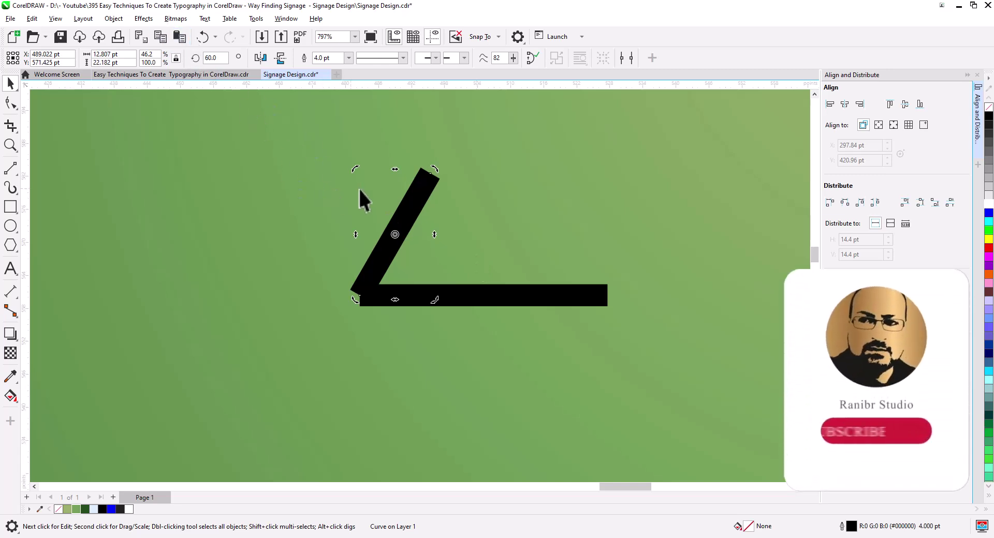
Mirror a copy of the slanted line below the horizontal line and flatten both slanted lines to about 28 pt overall height
left_click(400, 196)
left_click_drag(395, 168, 391, 337)
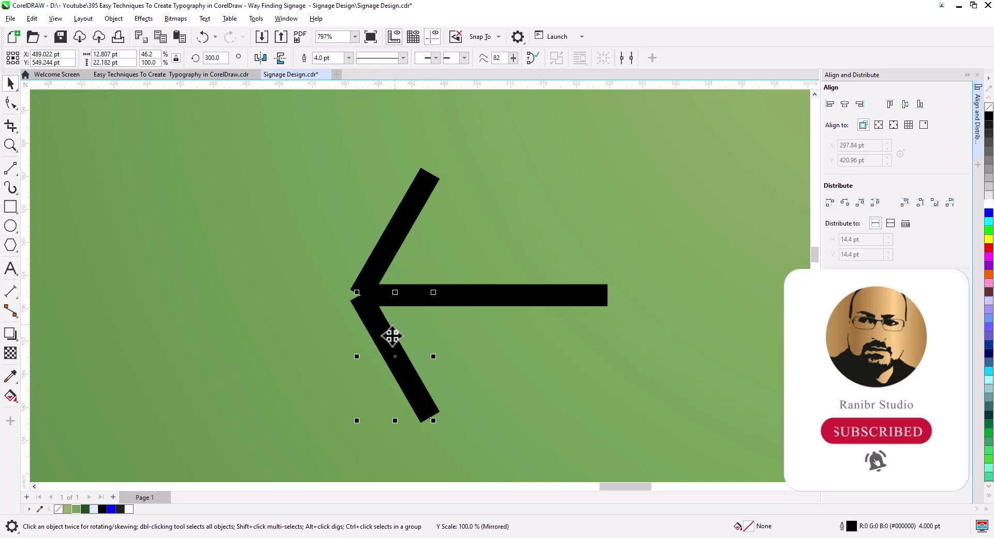
left_click(407, 241, "shift")
left_click_drag(393, 421, 407, 380)
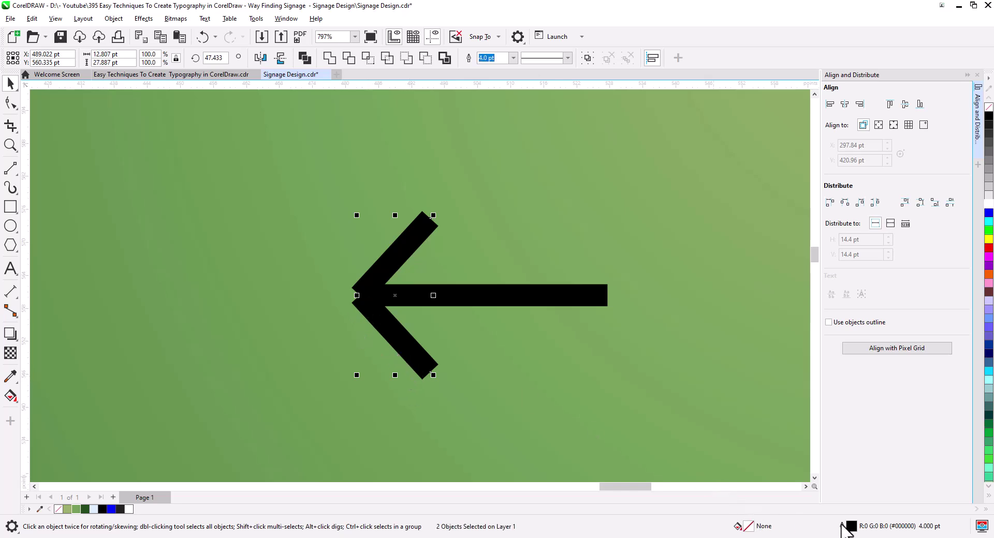
Give both slanted arrowhead lines extended square line caps so they meet in a sharp point
key("F12")
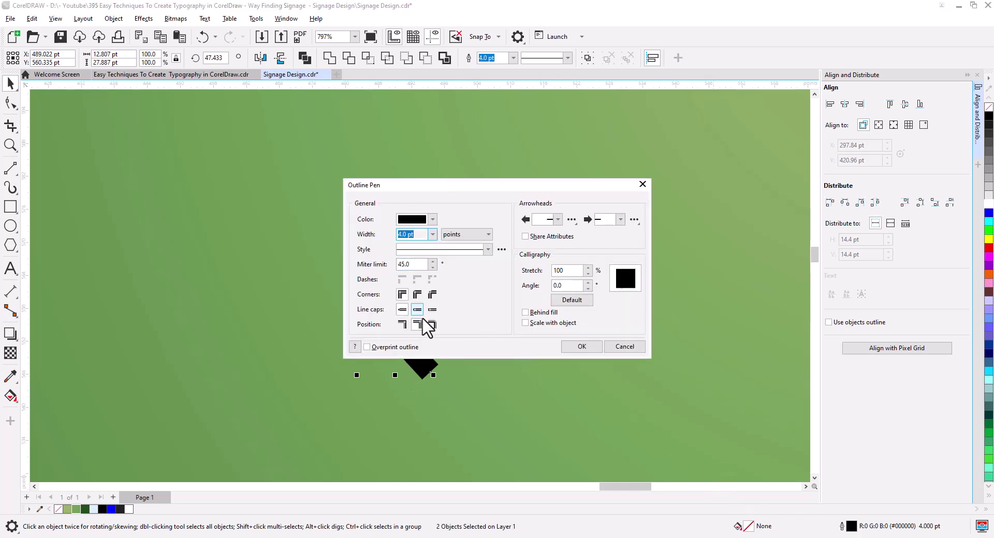
left_click_drag(466, 188, 643, 189)
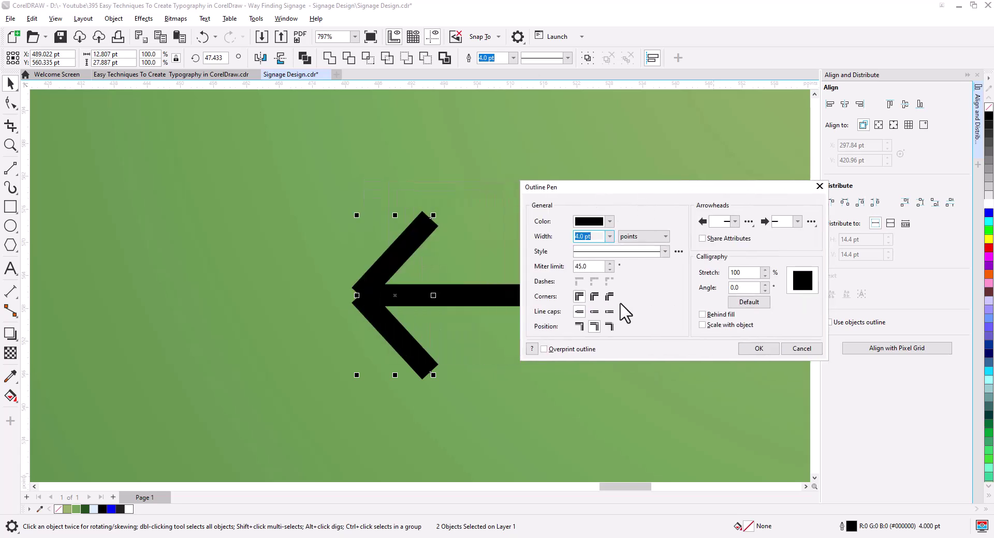
left_click(611, 311)
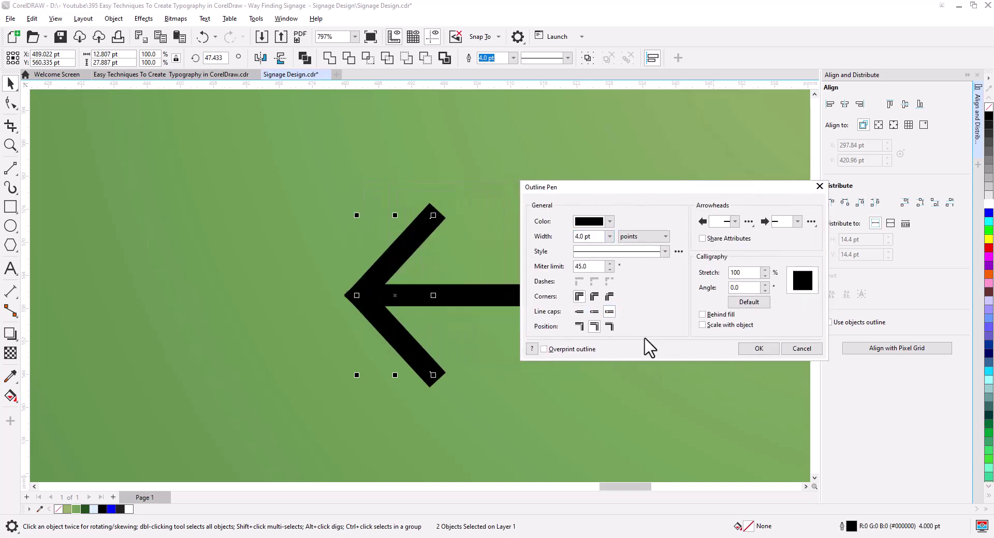
left_click(759, 349)
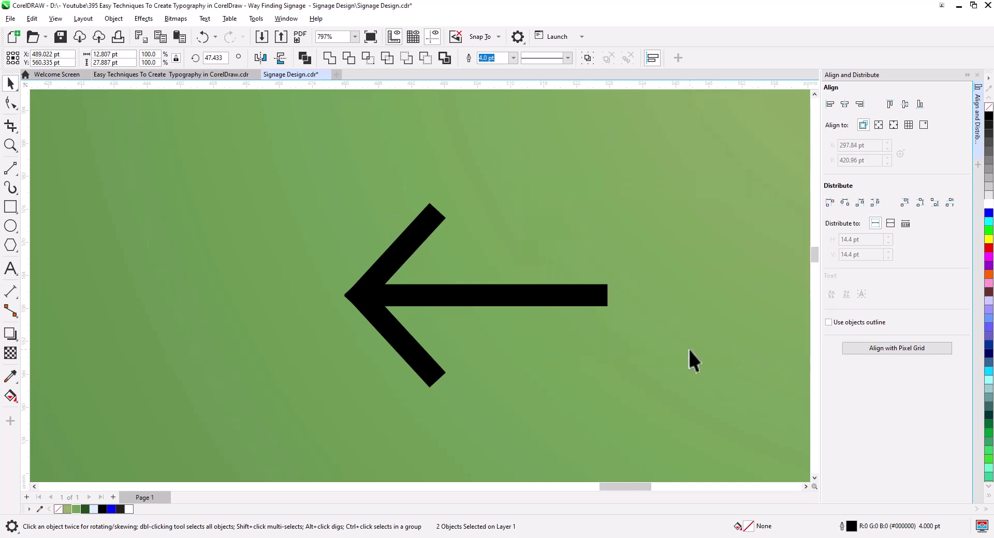
Convert the outlines of all three arrow lines to objects, joined as a single arrow curve
left_click(396, 340)
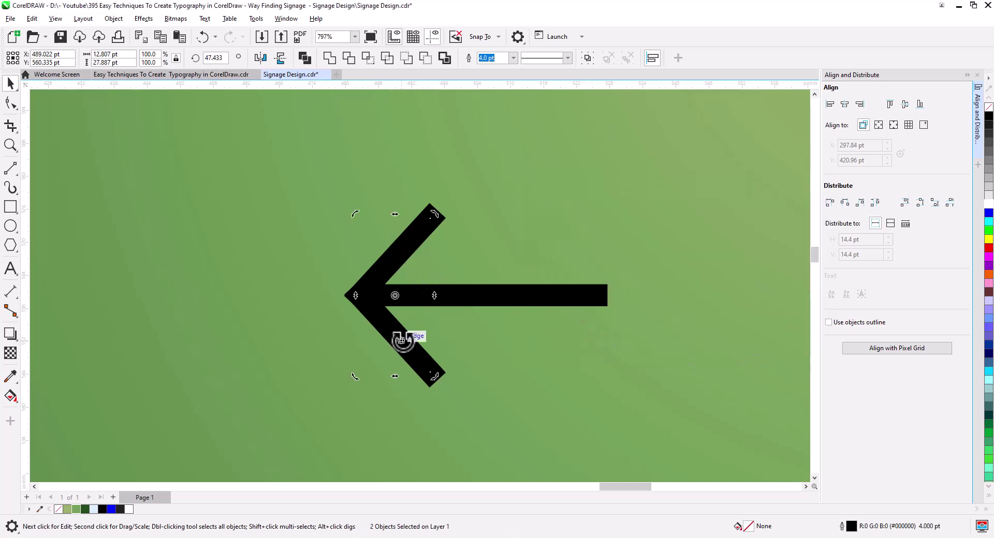
left_click(486, 296, "shift")
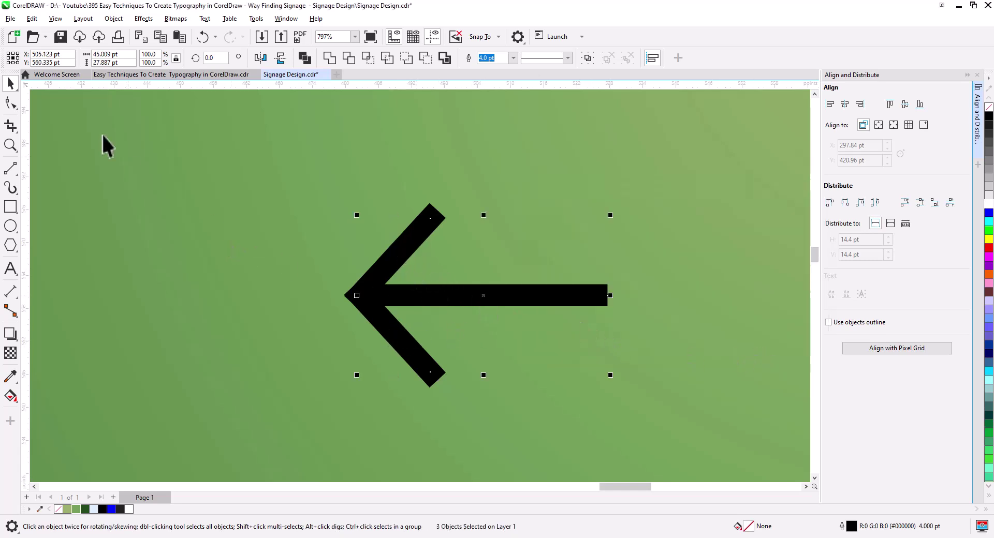
left_click(114, 19)
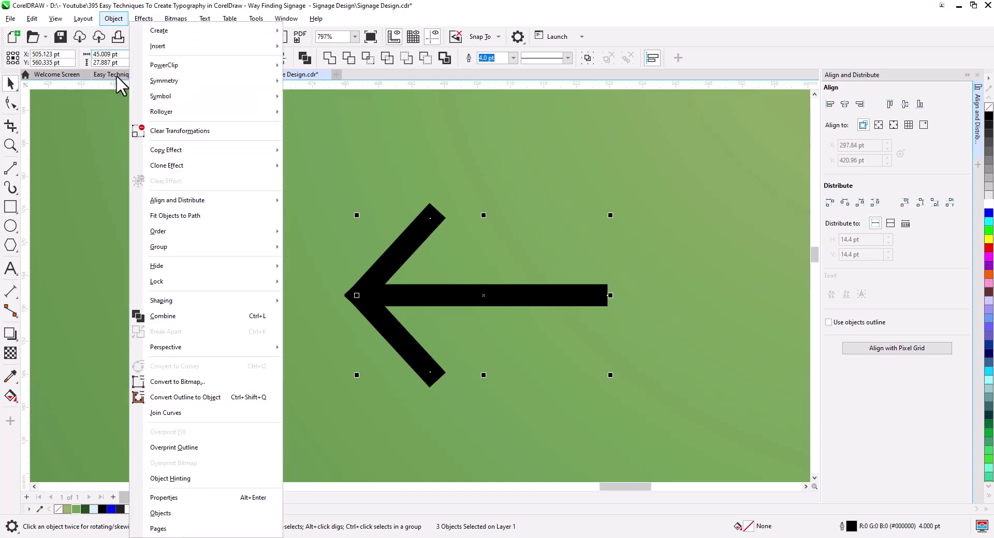
left_click(195, 399)
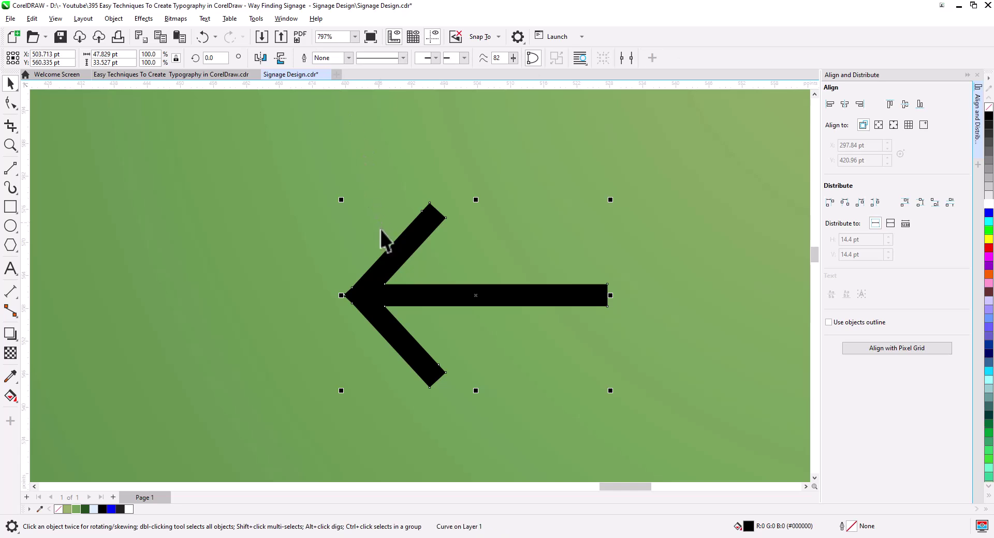
Scale the arrow down to about 32 pt wide, move it up beside the 5's top bar and fill it white
scroll(382, 237, "down", 5)
scroll(422, 337, "down", 1)
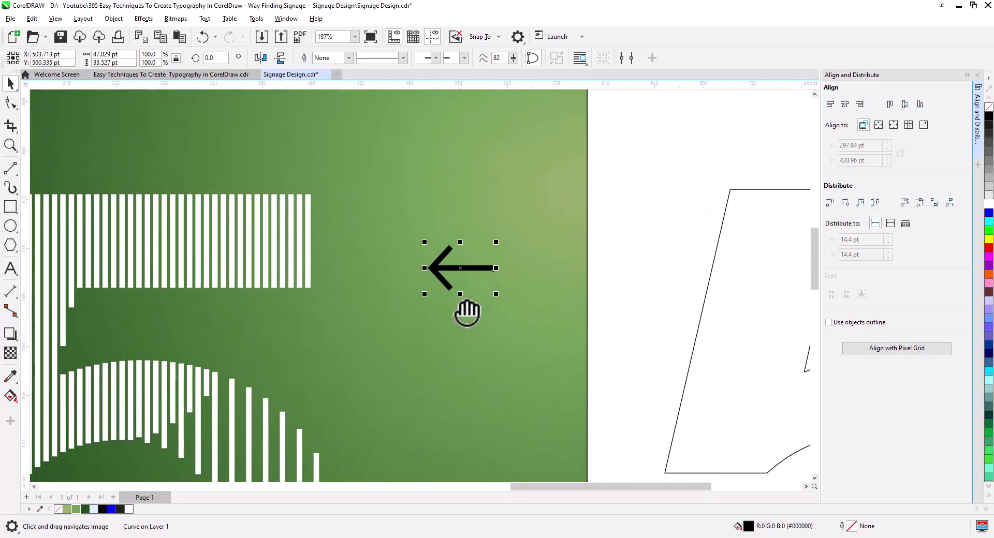
left_click_drag(494, 293, 440, 222)
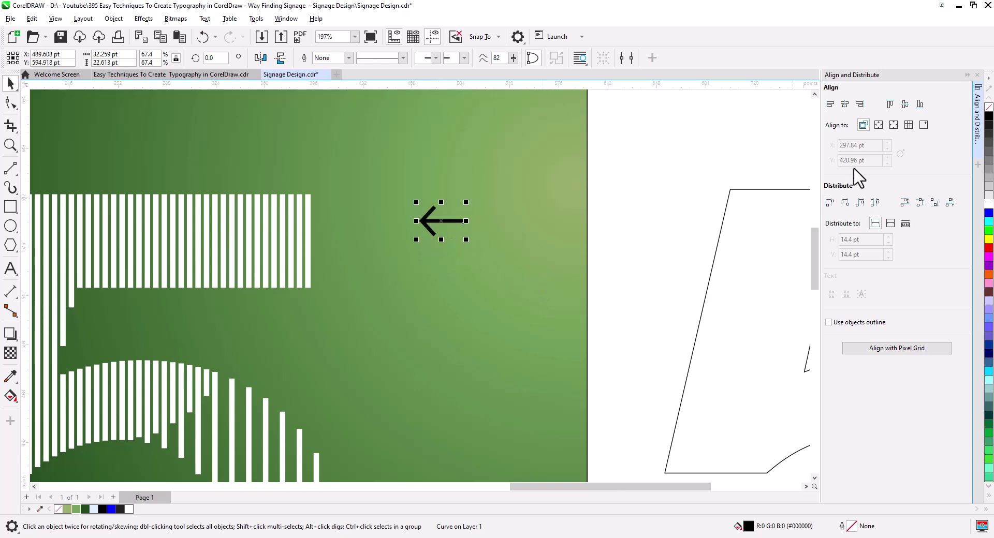
left_click(988, 208)
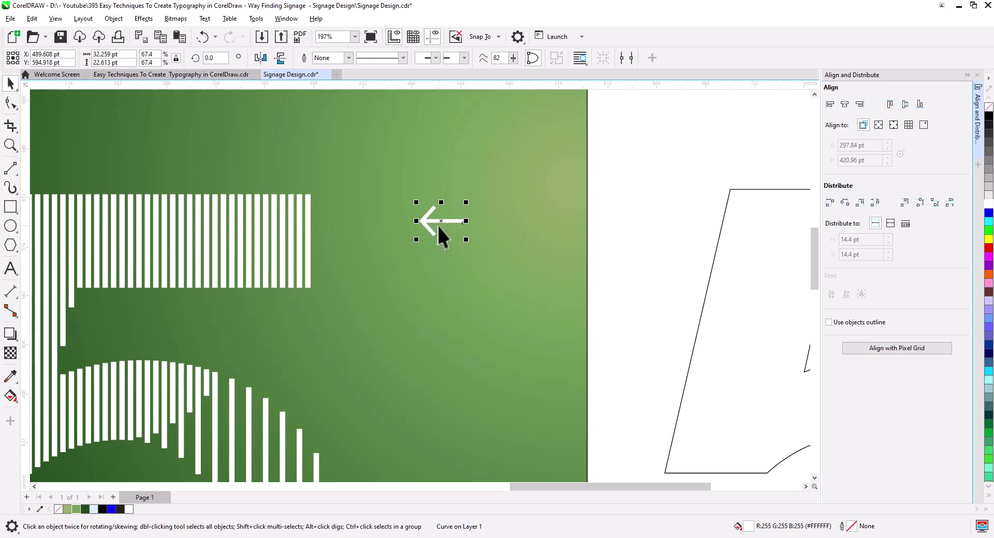
Copy the white arrow about 57 pt below the original and rotate the copy to 225° so it points up and right
left_click_drag(442, 222, 441, 300)
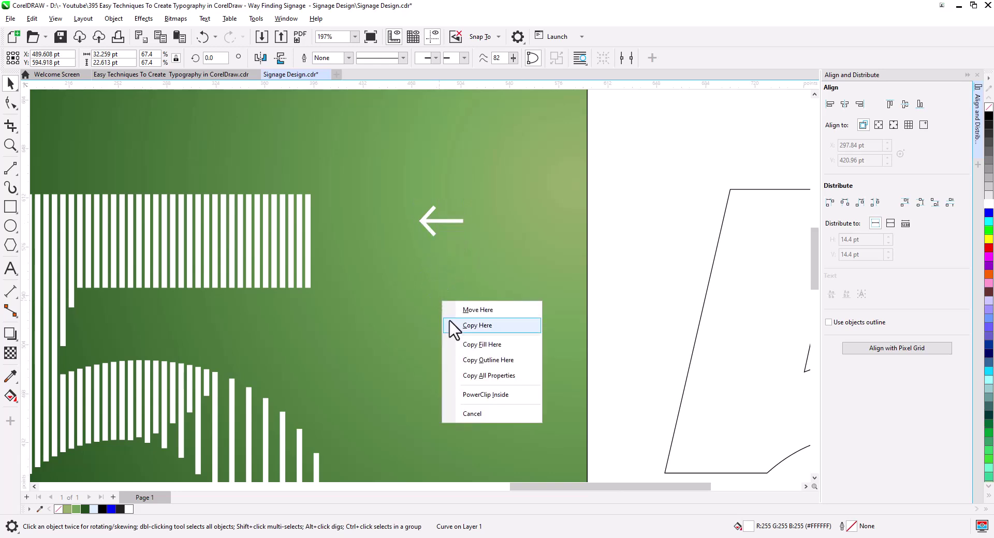
left_click(453, 326)
left_click(443, 299)
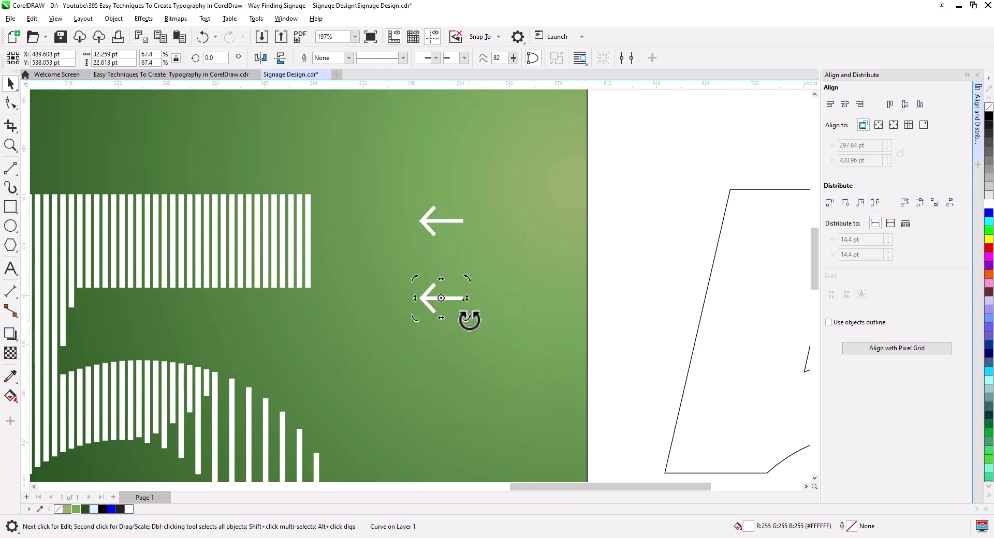
left_click_drag(470, 320, 347, 316)
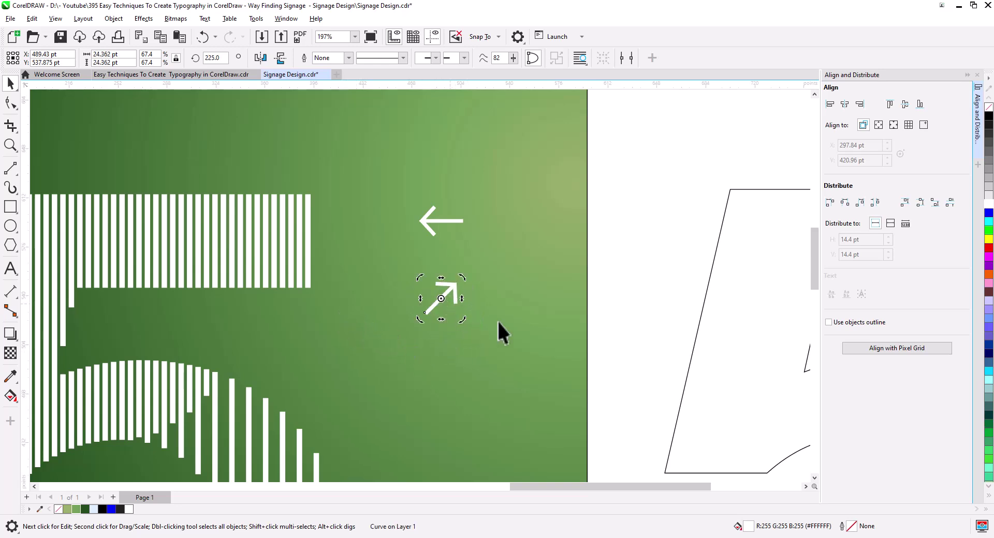
left_click(622, 314)
Copy the diagonal arrow about 56 pt further down and mirror the copy vertically so it points down and right
scroll(526, 274, "down", 3)
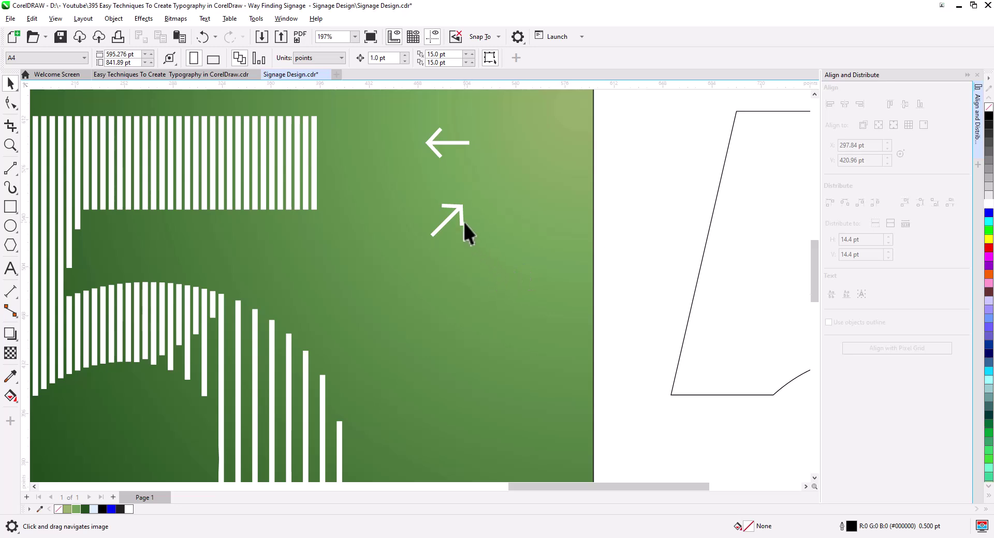
left_click_drag(455, 222, 455, 292)
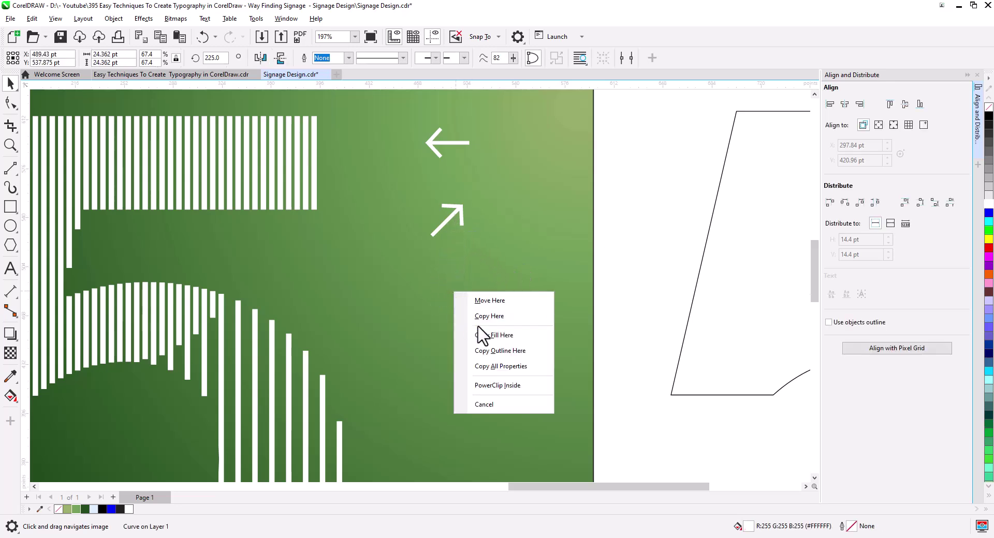
key("Escape")
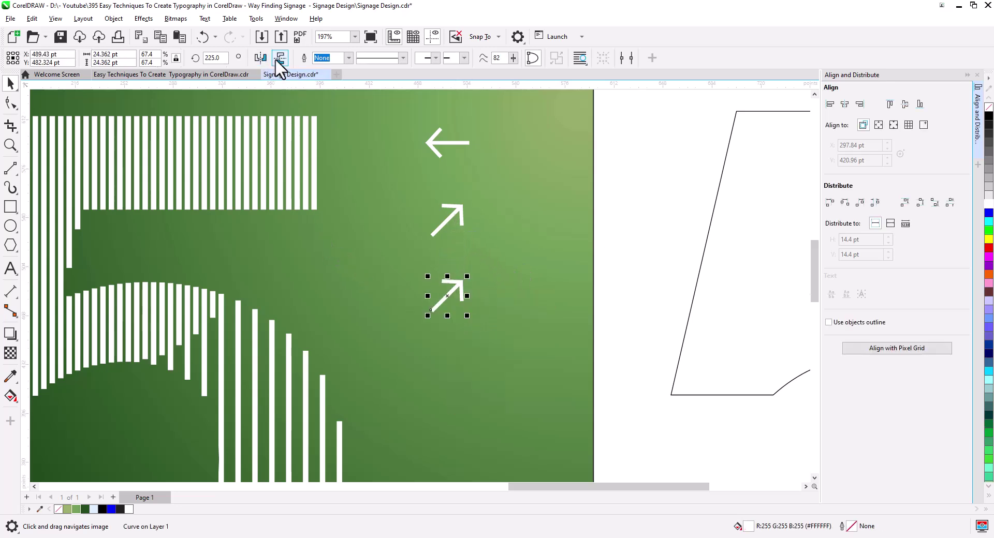
left_click(280, 57)
left_click(613, 256)
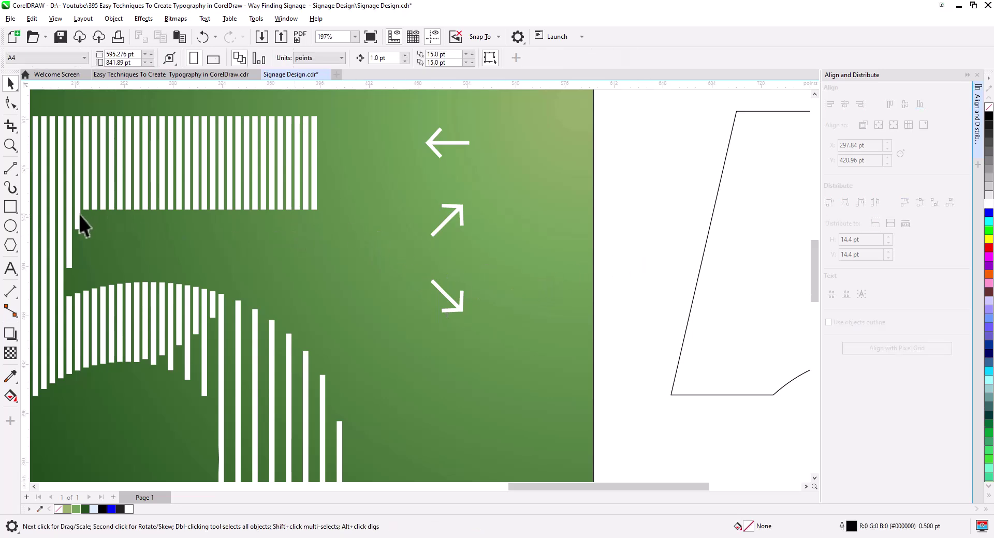
Add the text TEXT HERE on two lines to the right of the left-pointing arrow
left_click(11, 268)
left_click(488, 144)
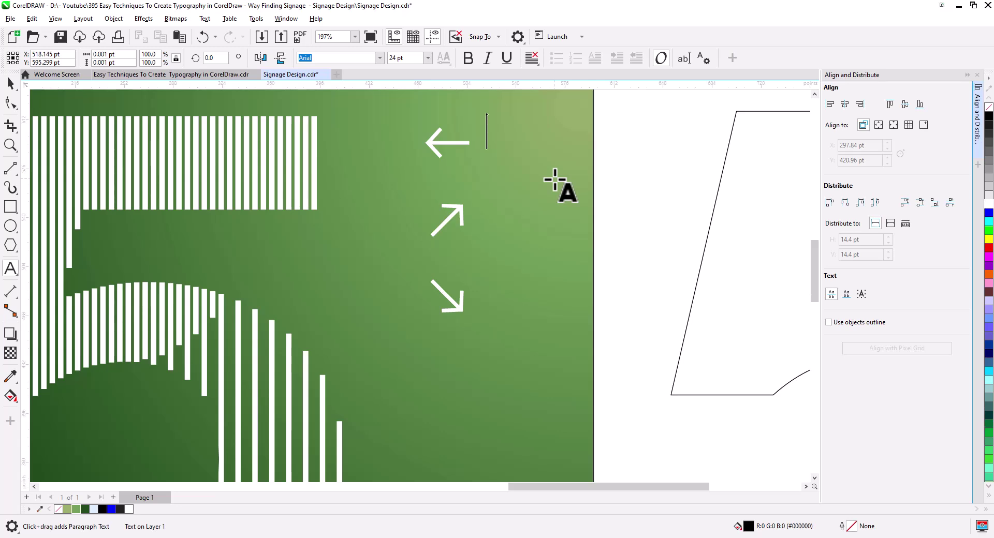
type("TEXT ")
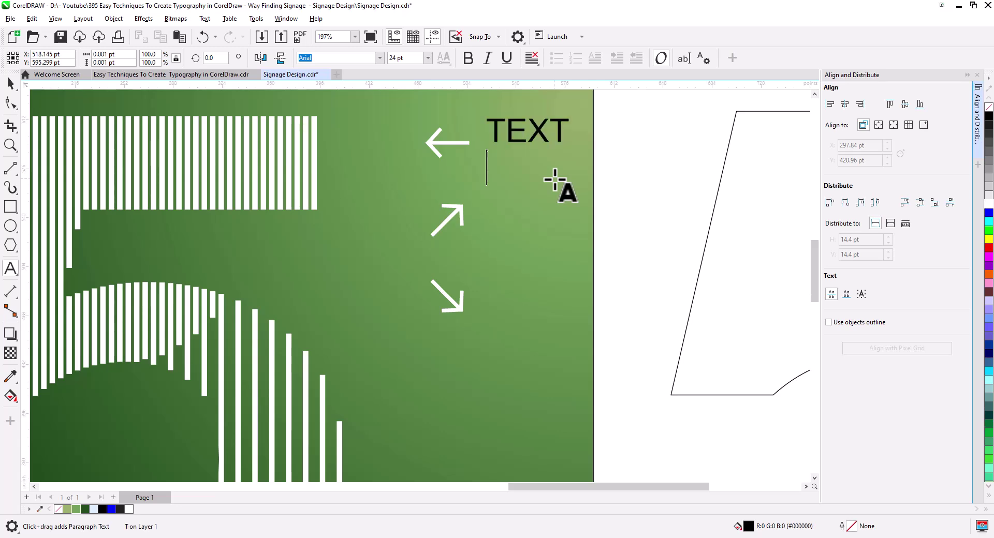
type("HERE")
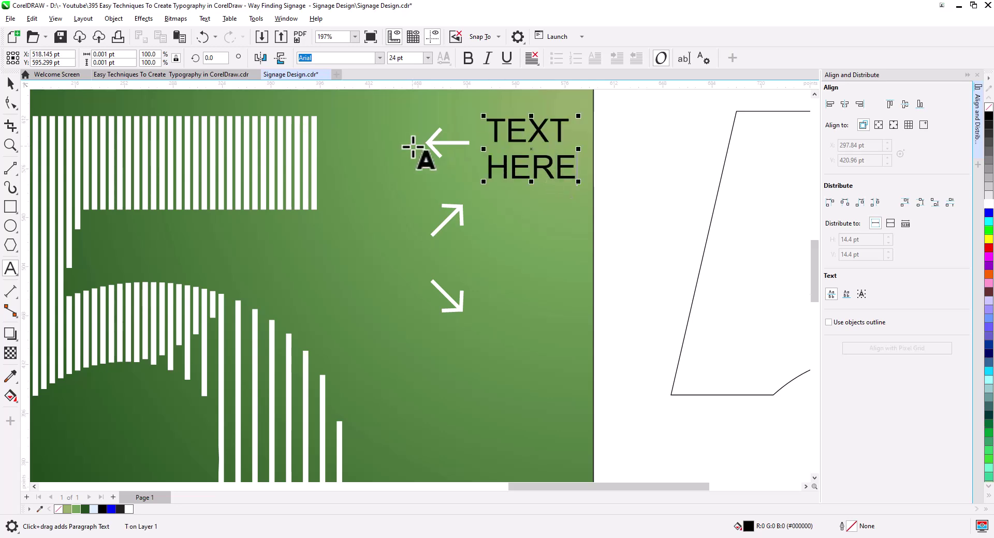
left_click(10, 84)
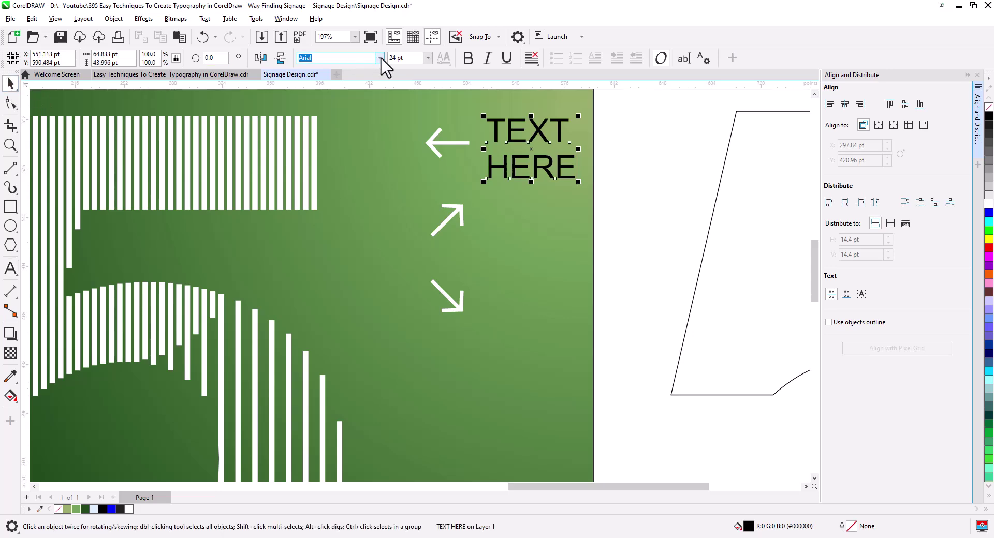
Set the text's font to Bebas Neue and scale it down to about 16 pt
left_click(380, 58)
key("Escape")
key("Escape")
left_click(520, 188)
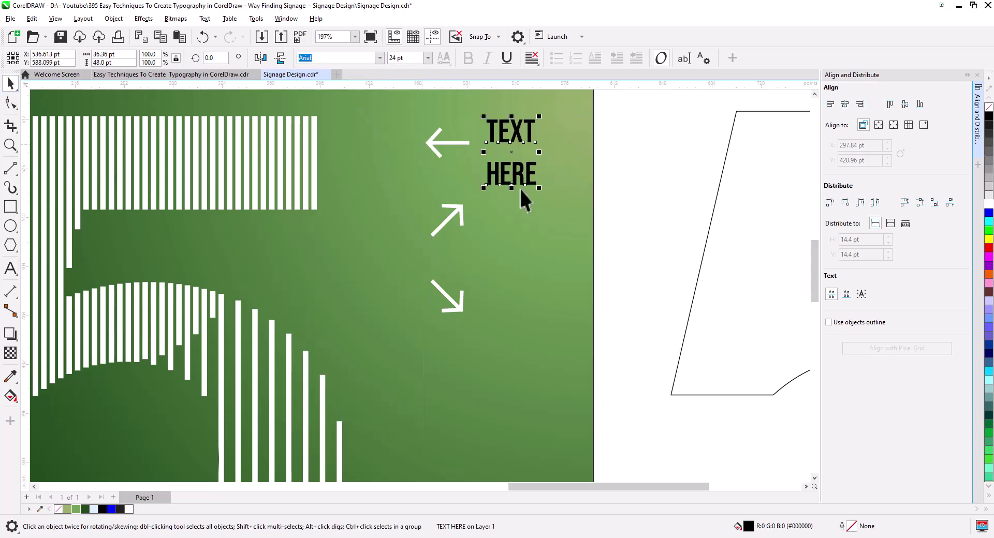
left_click_drag(538, 188, 523, 167)
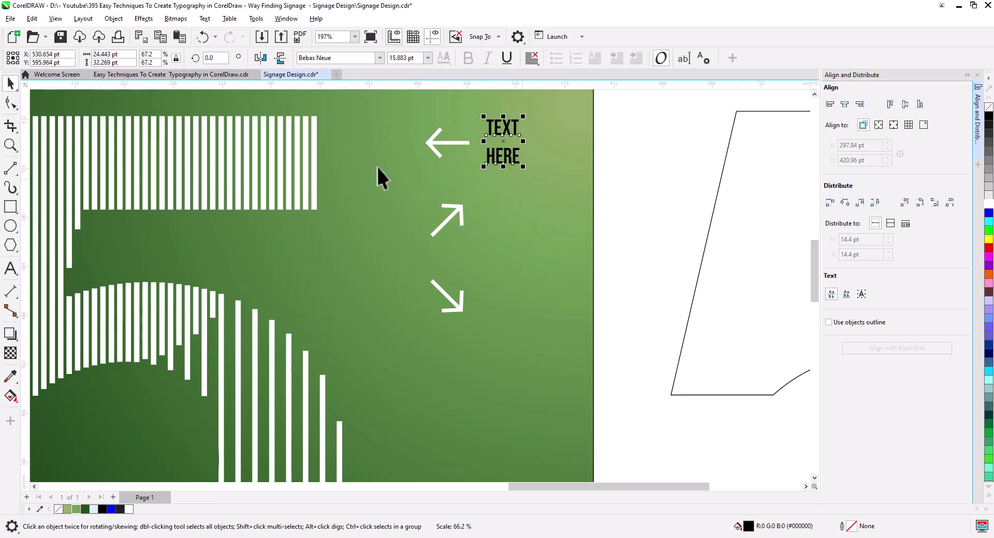
Put TEXT HERE on a single line and move it level with the left-pointing arrow, just right of its shaft
double_click(489, 161)
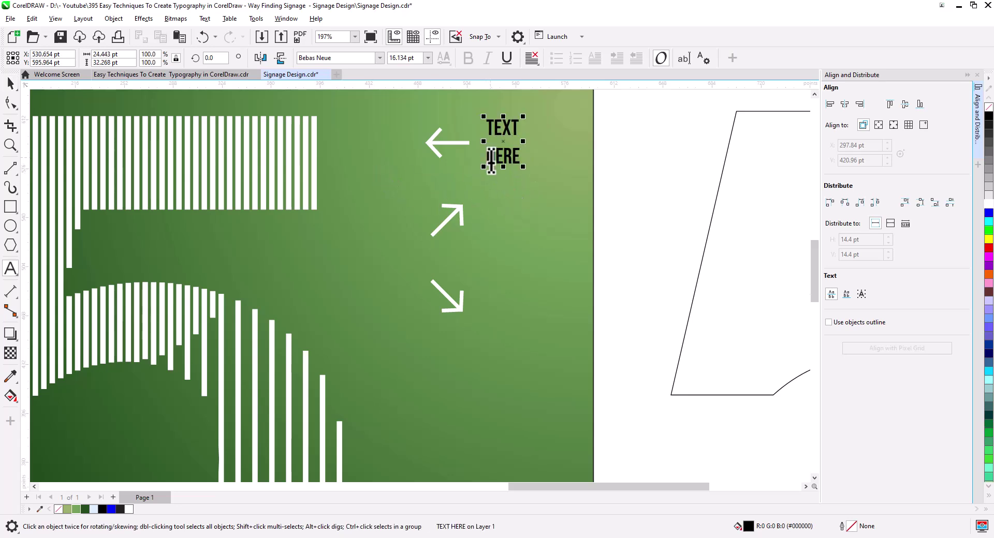
key("BackSpace")
key("ctrl+space")
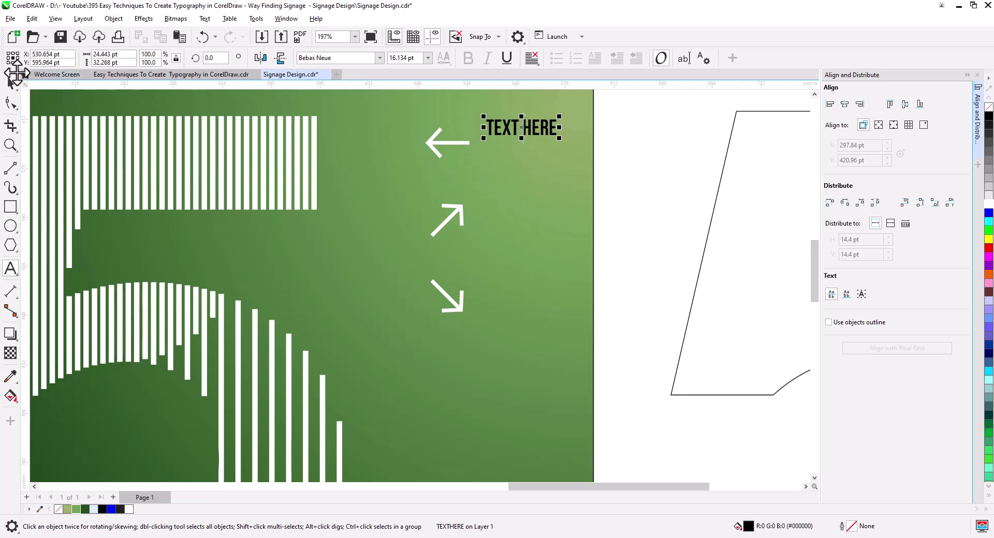
left_click_drag(506, 129, 498, 145)
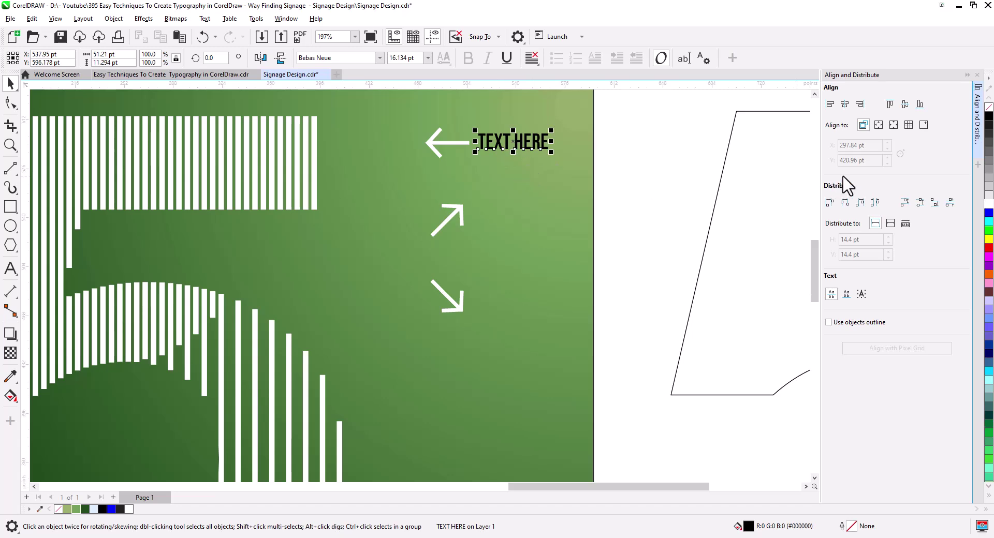
Fill the TEXT HERE label white and copy it straight down beside the two diagonal arrows at equal spacing
left_click(987, 200)
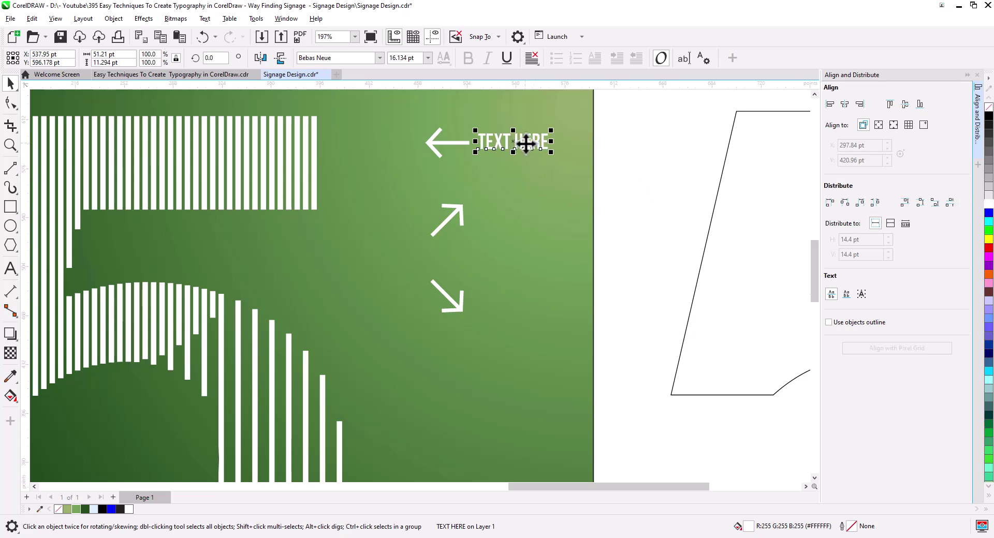
left_click_drag(526, 143, 524, 221)
left_click(533, 248)
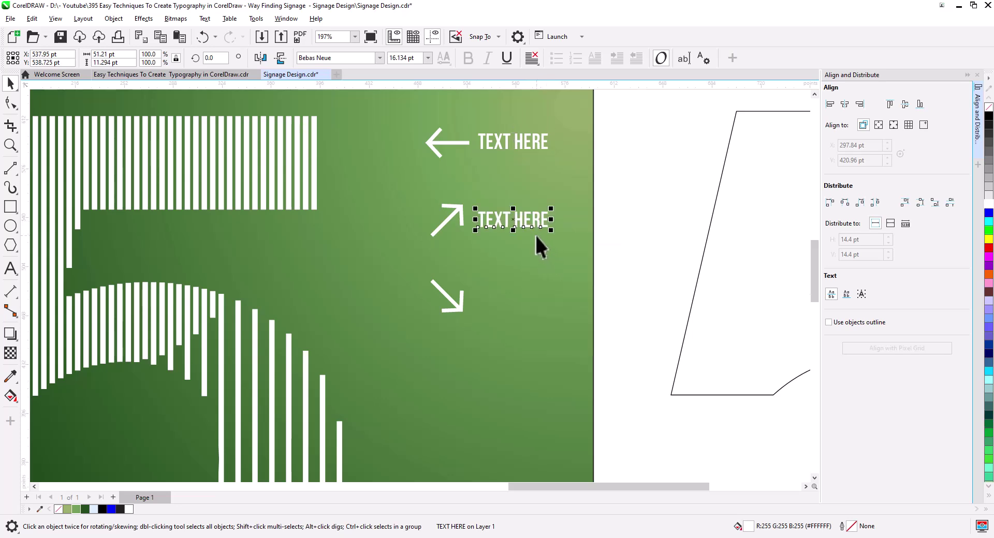
key("ctrl+r")
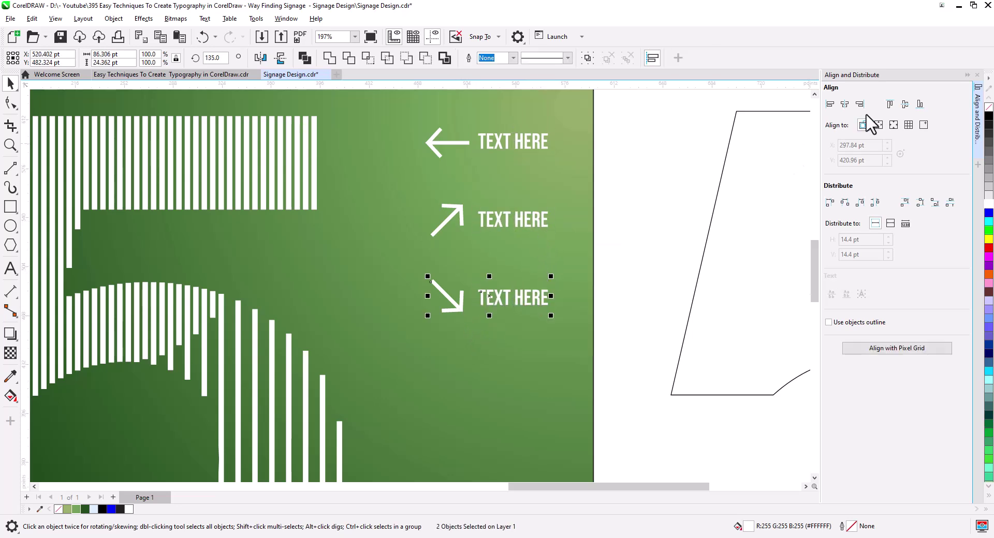
Vertically centre the middle and top TEXT HERE labels with their arrows
left_click(647, 211)
left_click(519, 223)
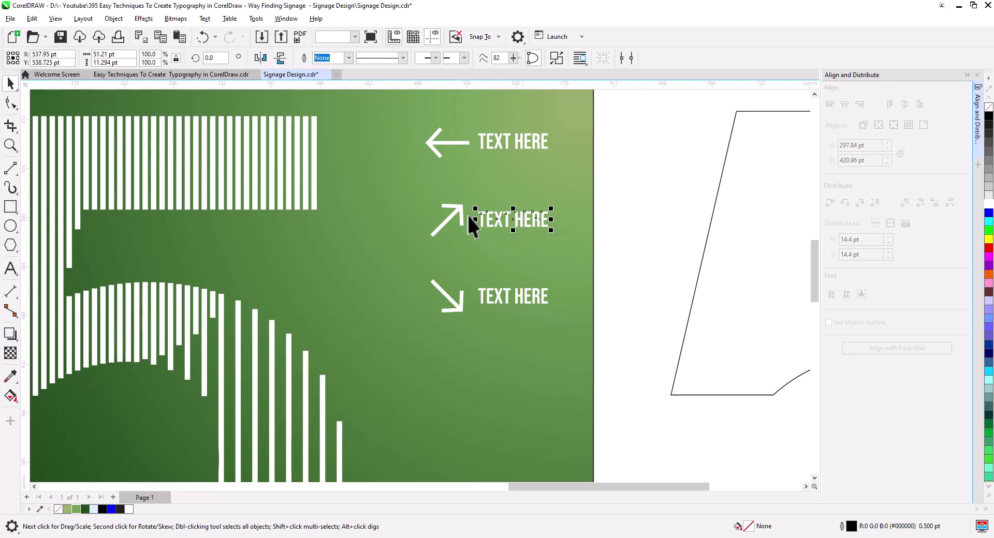
left_click(457, 208, "shift")
left_click(905, 104)
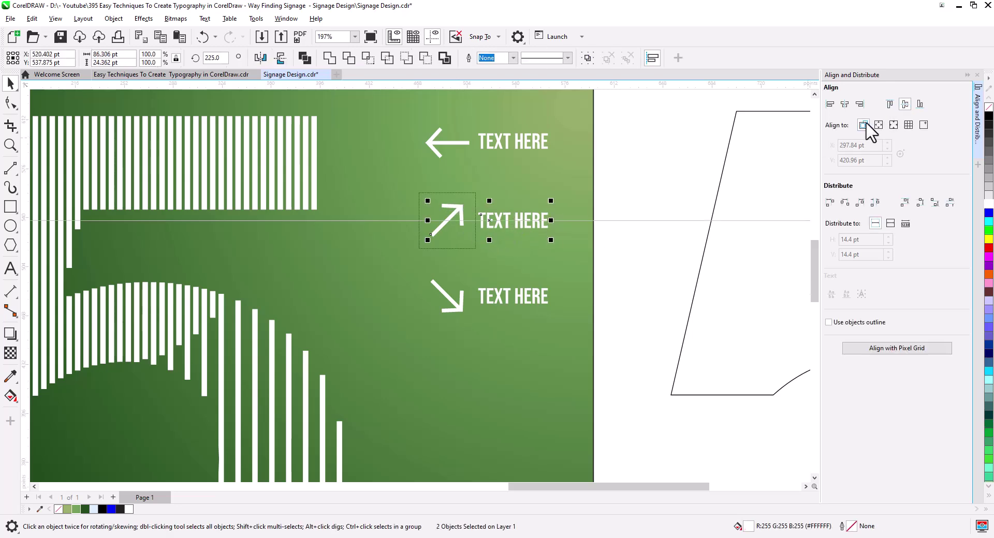
key("Escape")
left_click(526, 141)
left_click(450, 151, "shift")
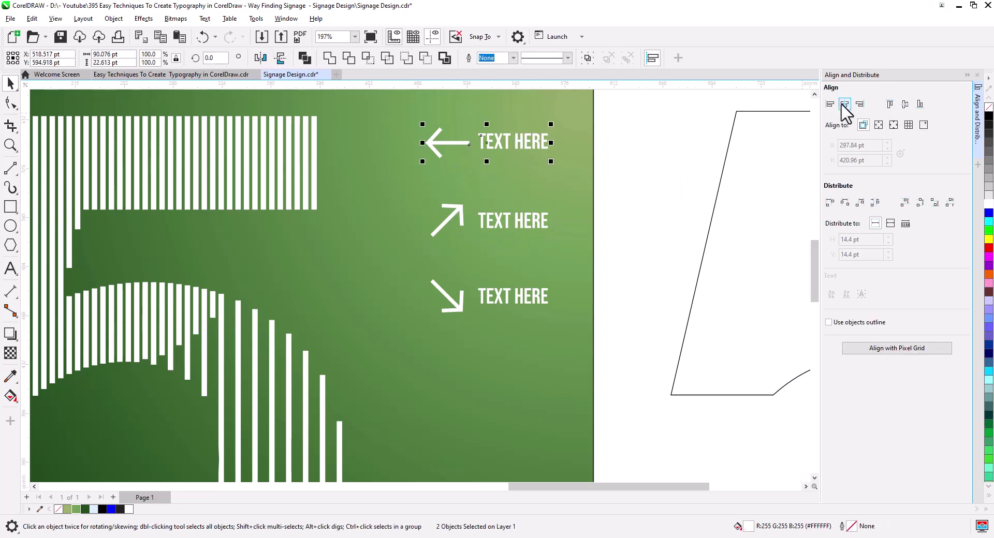
left_click(905, 104)
key("Escape")
Move the three TEXT HERE labels together so each sits just beneath its arrow, starting at the arrow's left end
scroll(455, 274, "down", 4)
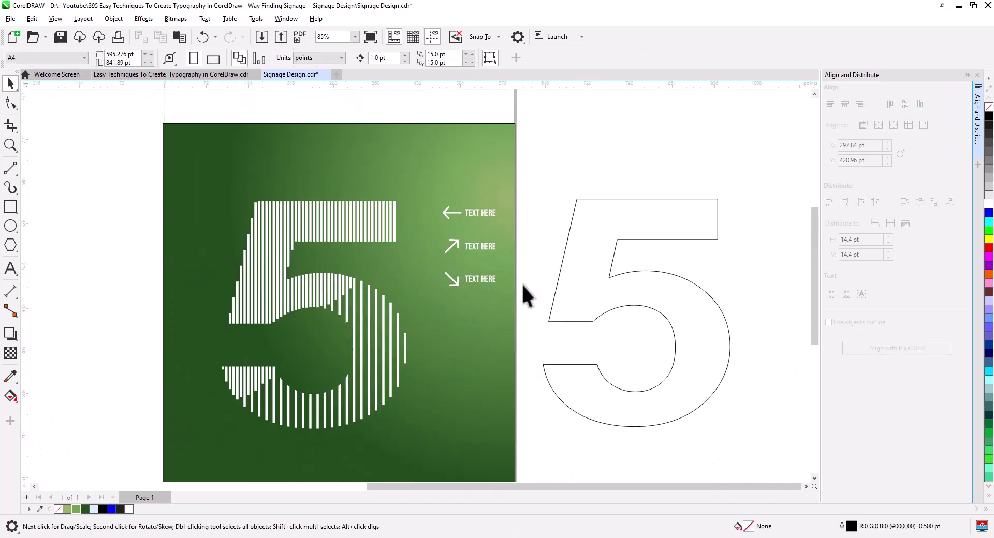
scroll(508, 254, "up", 4)
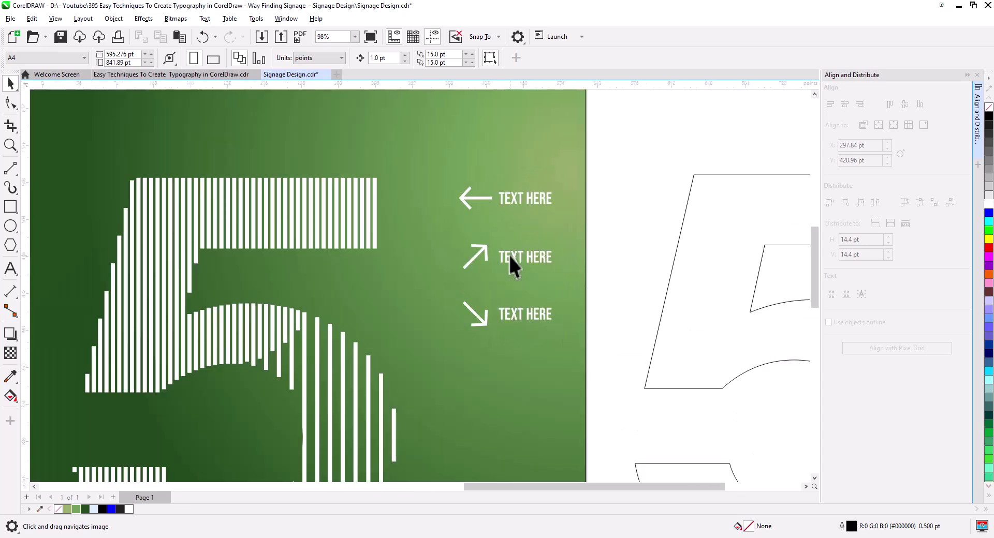
left_click(516, 180)
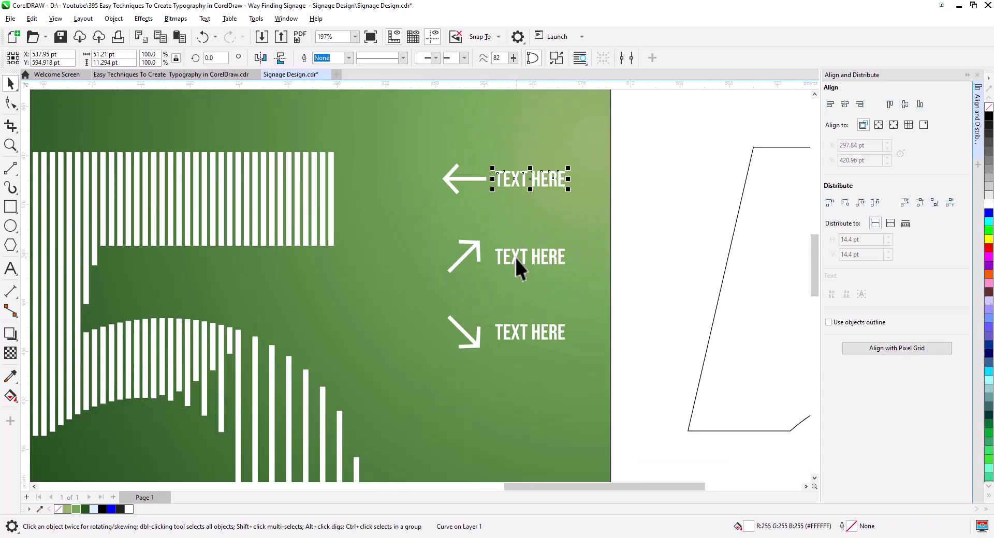
left_click(514, 256, "shift")
left_click(517, 331, "shift")
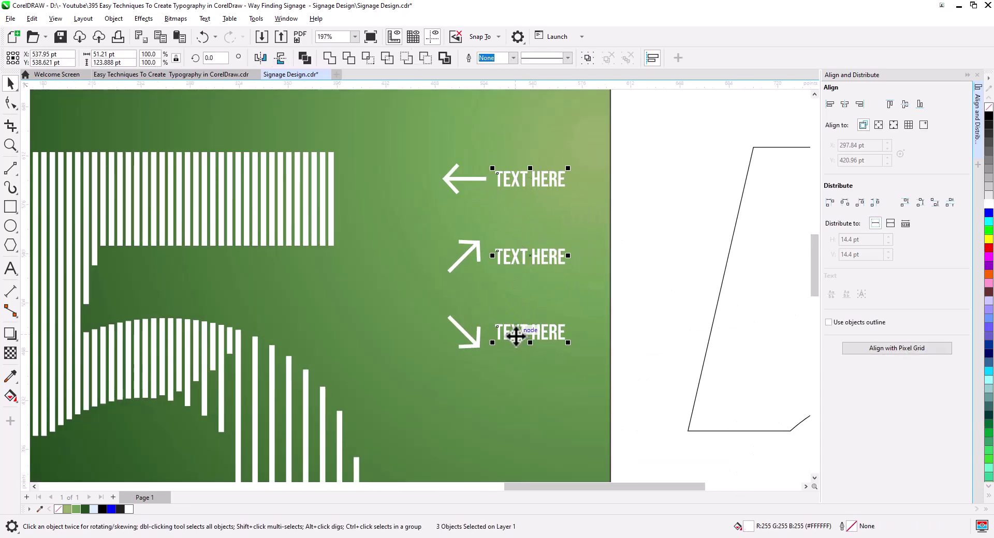
left_click_drag(516, 333, 465, 363)
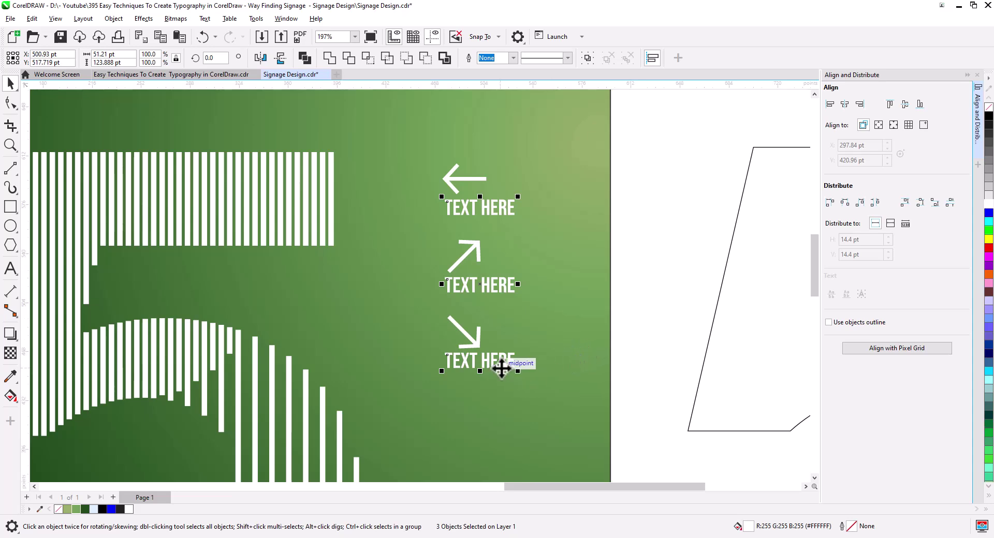
key("Down")
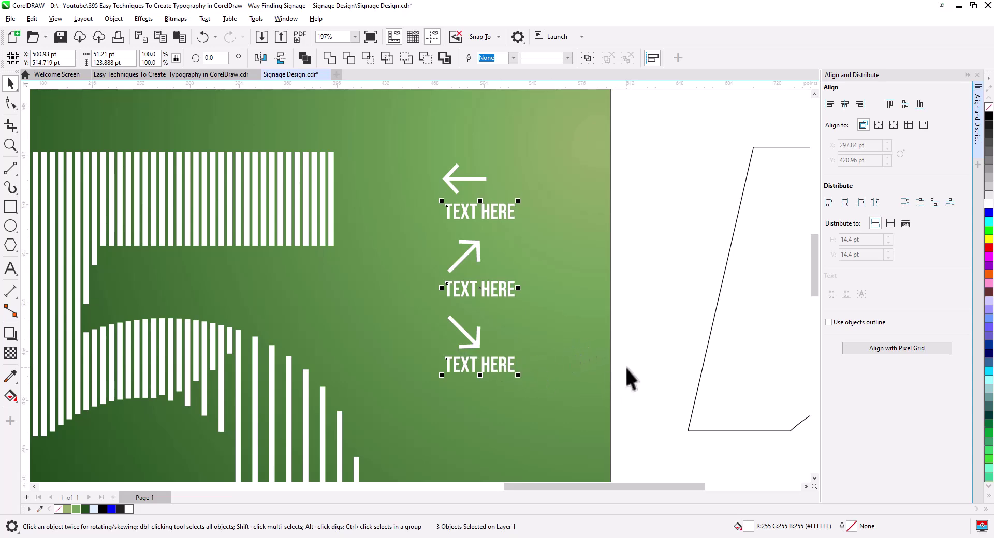
key("Up")
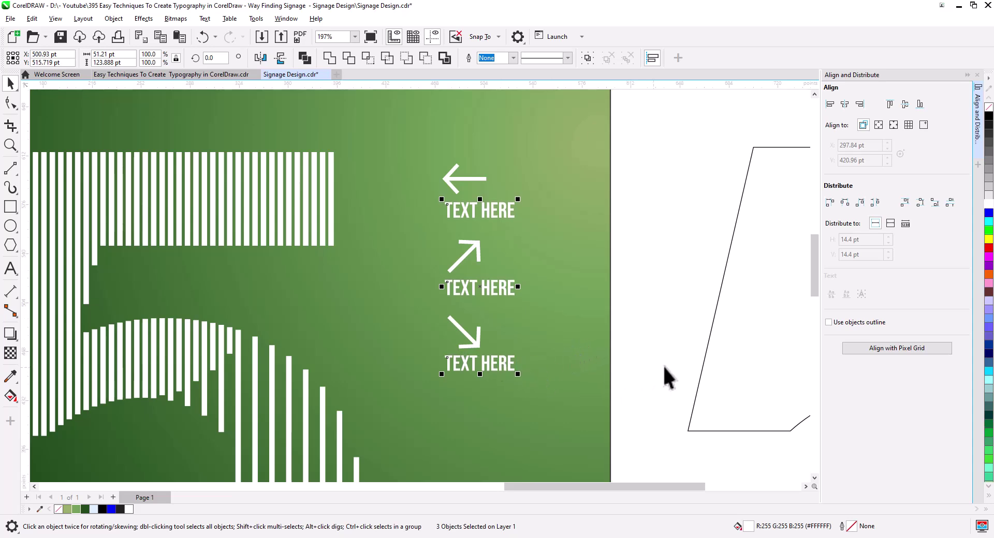
left_click(668, 330)
Remove the black outline from the green gradient panel
scroll(537, 318, "down", 2)
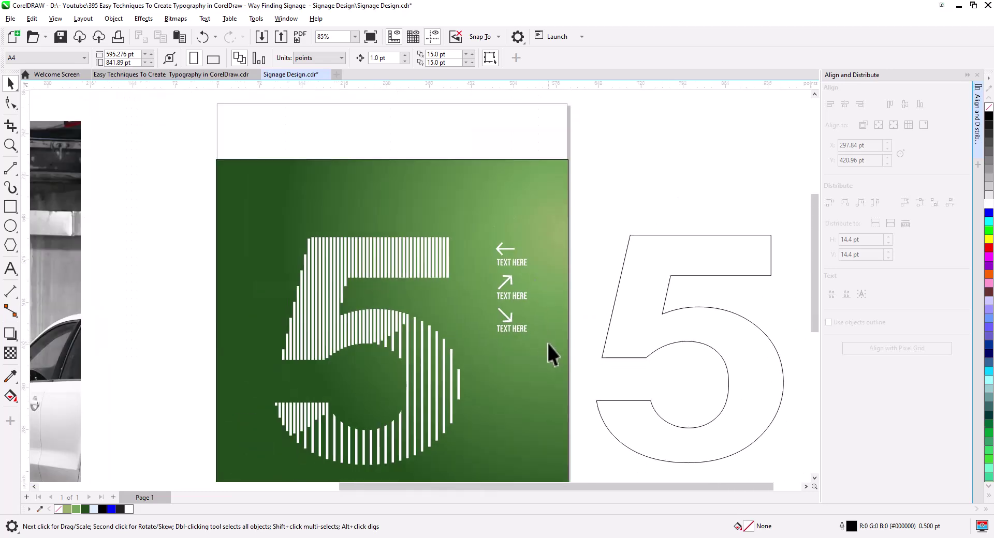
left_click_drag(547, 345, 550, 259)
left_click(522, 271)
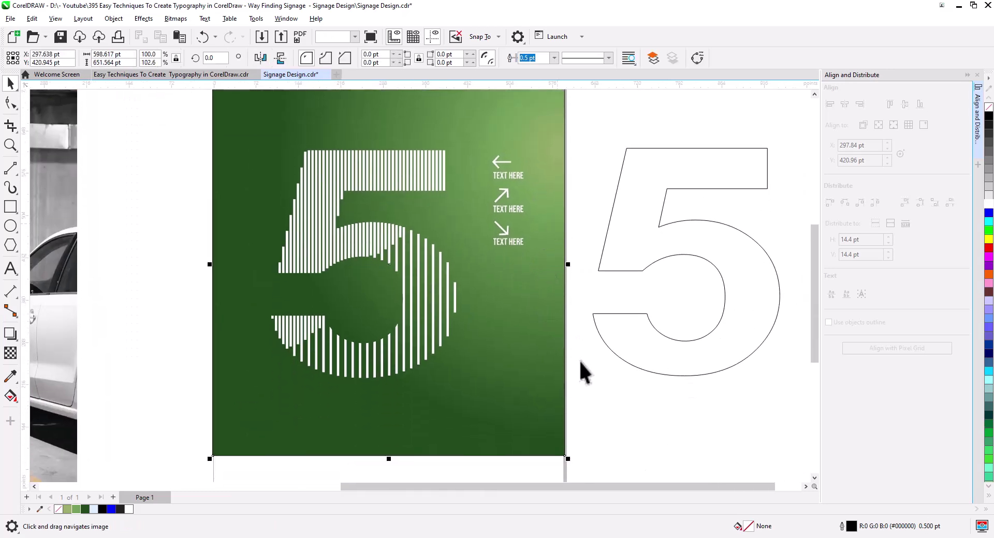
scroll(580, 361, "down", 1)
left_click_drag(601, 388, 712, 345)
left_click(616, 397)
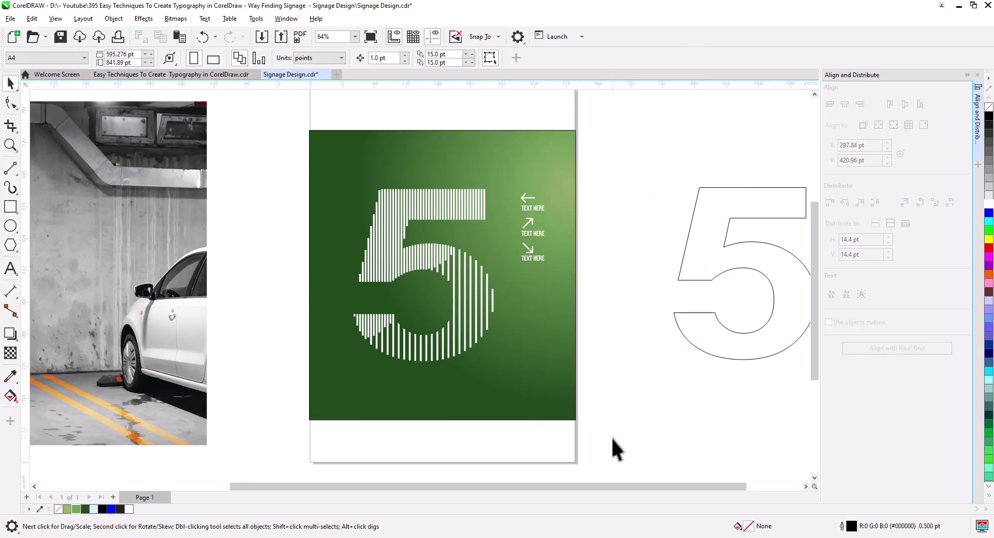
left_click(558, 408)
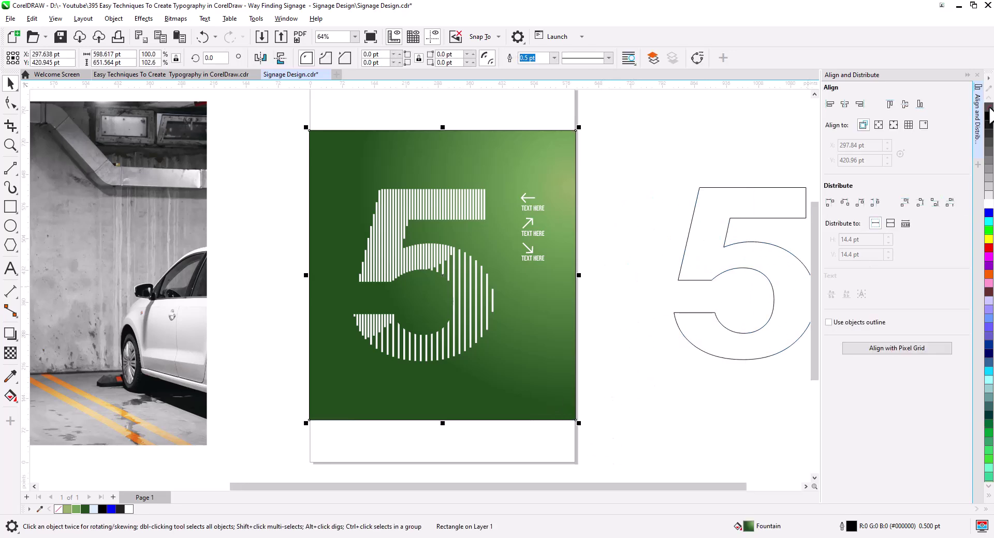
left_click(657, 343)
Group the green panel, striped 5, arrows and labels into one object
left_click_drag(614, 440, 298, 111)
key("ctrl+g")
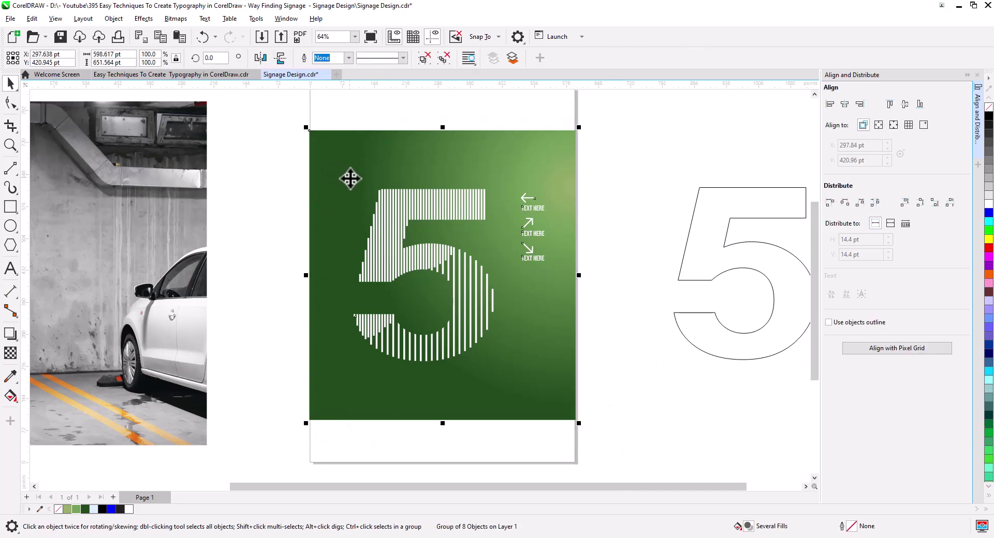
right_click(357, 181)
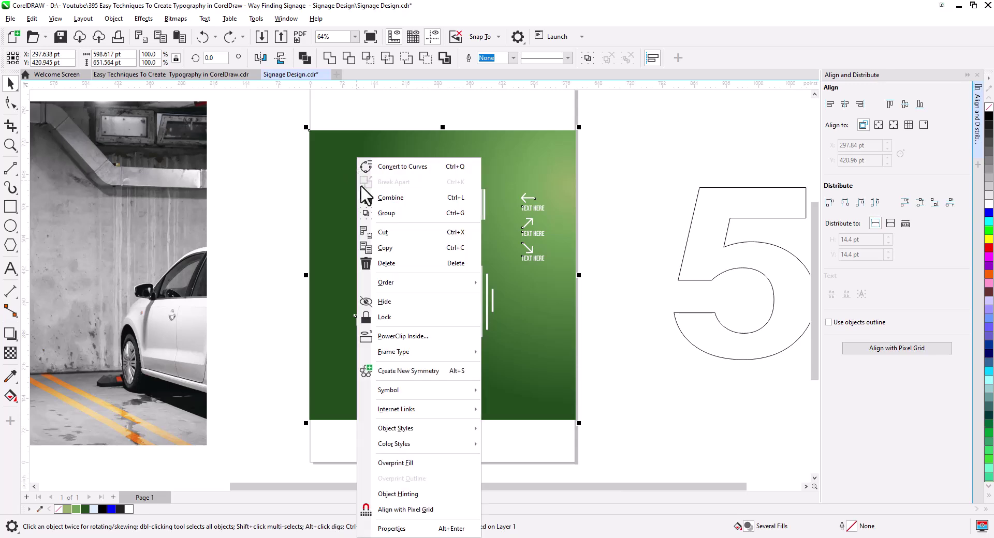
left_click(392, 214)
scroll(367, 255, "down", 5)
key("ctrl+g")
Move the parking garage photo close to the page and place a copy of the grouped sign over the photo's wall
scroll(388, 316, "up", 2)
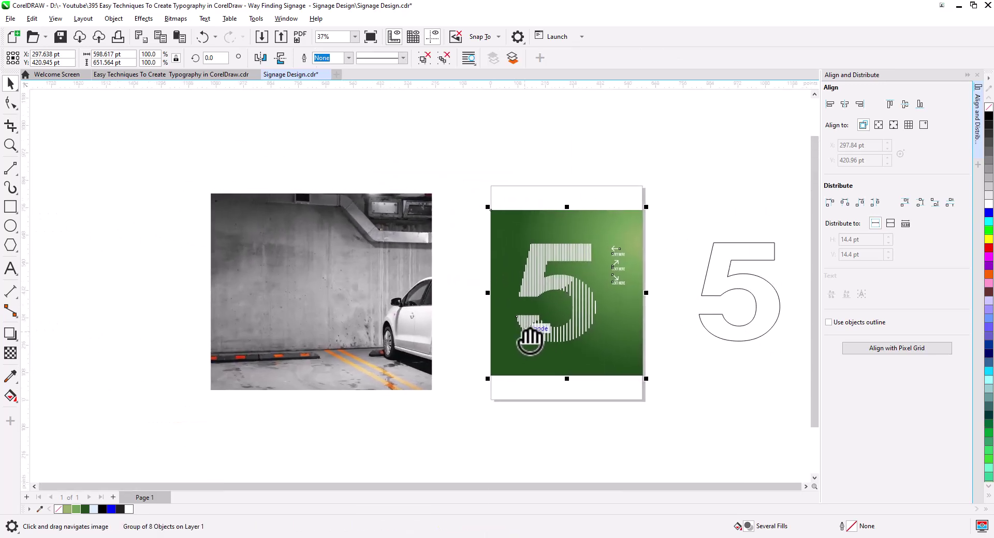
left_click_drag(329, 352, 362, 355)
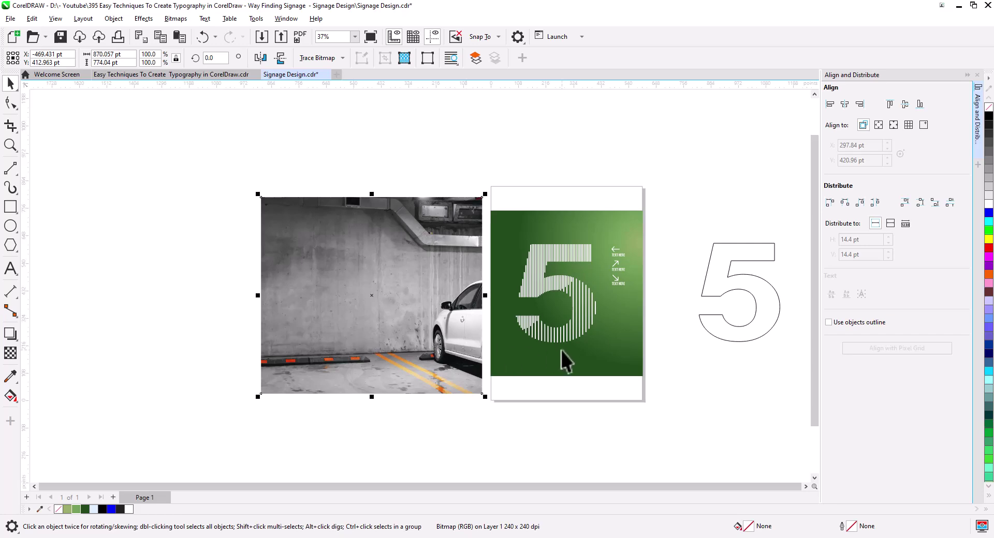
left_click_drag(561, 350, 335, 333)
left_click(367, 358)
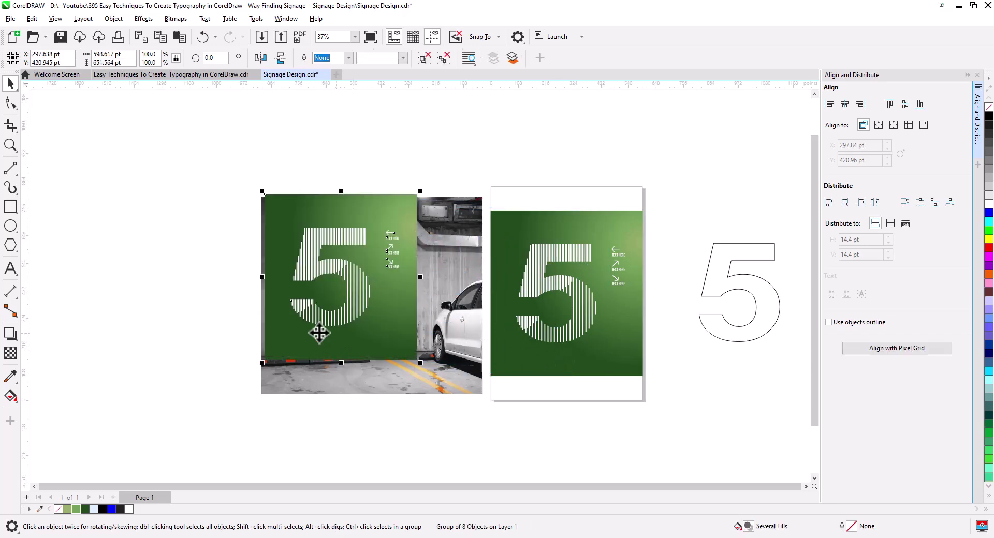
Add perspective to the sign copy and pull its two lower corners to the base of the garage wall
scroll(319, 333, "up", 3)
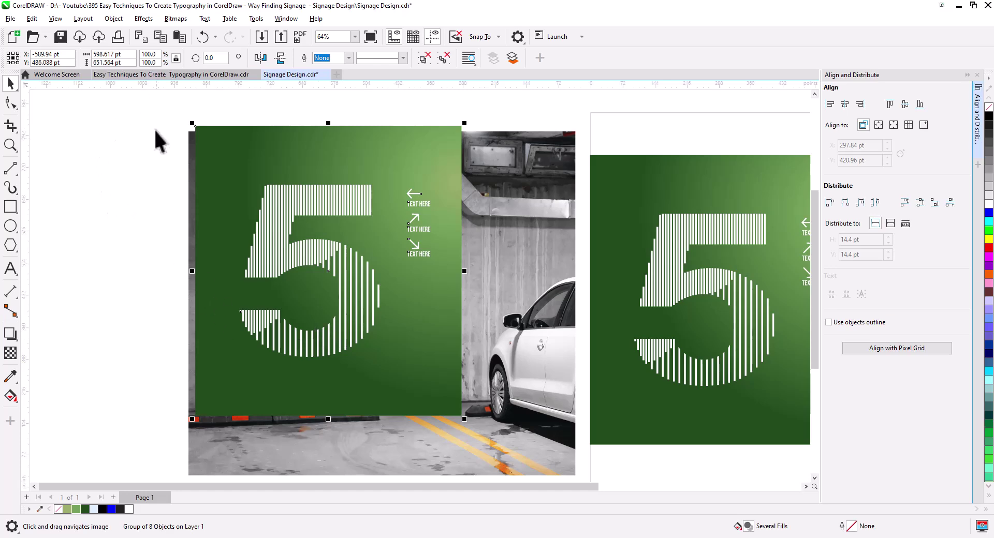
left_click(113, 18)
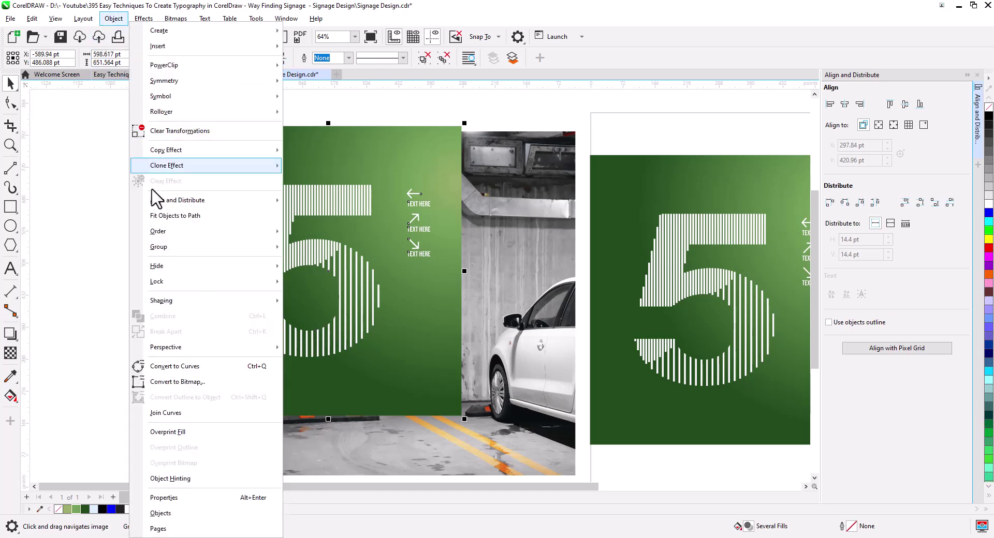
mouse_move(185, 347)
left_click(305, 349)
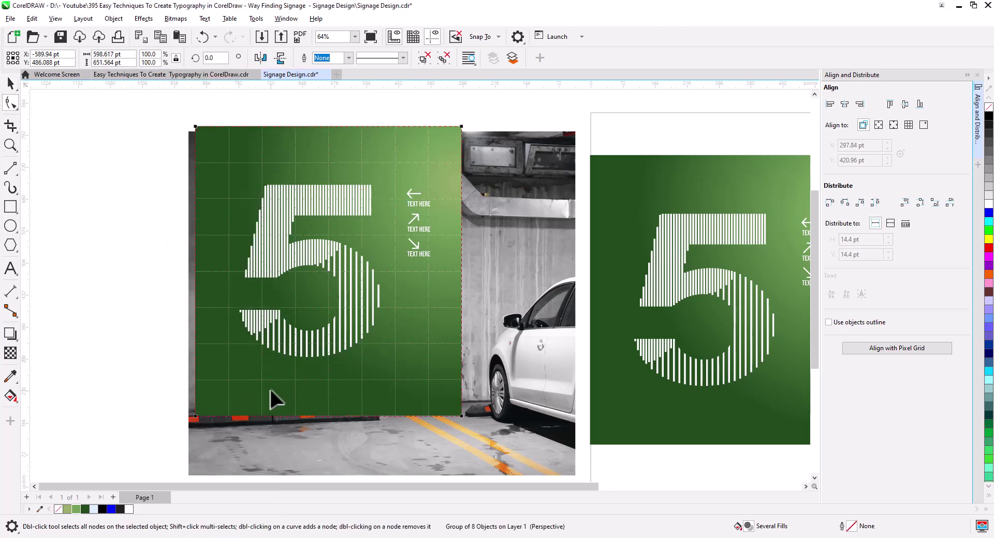
scroll(228, 415, "up", 3)
left_click_drag(166, 423, 152, 416)
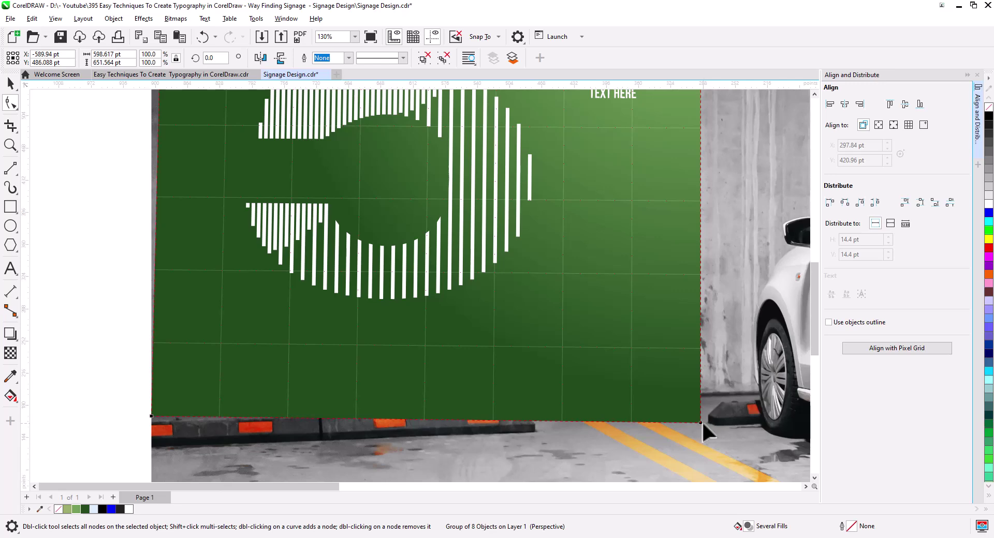
left_click_drag(701, 422, 612, 450)
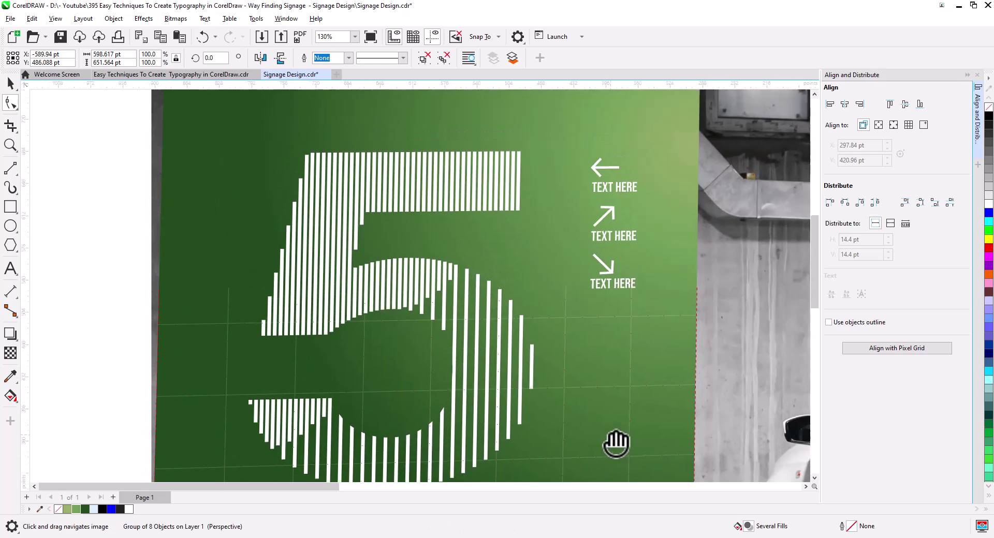
Pull the sign copy's two upper corners down and inward to follow the wall's top edge beneath the ceiling duct
left_click_drag(189, 141, 176, 189)
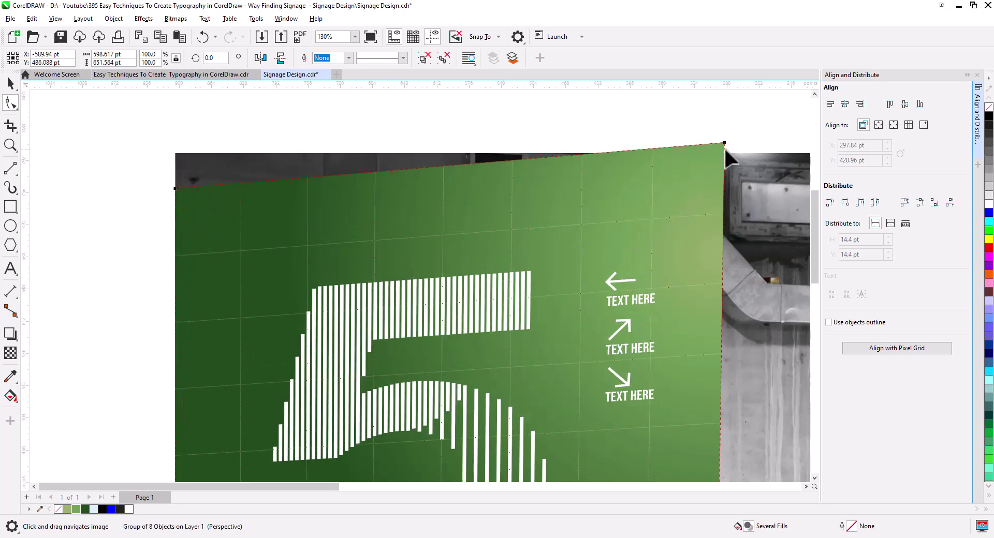
left_click_drag(725, 142, 630, 206)
left_click_drag(175, 189, 175, 175)
Move the sign copy's lower-right perspective corner inward along the wall base so its right edge stands vertical
scroll(378, 312, "down", 4)
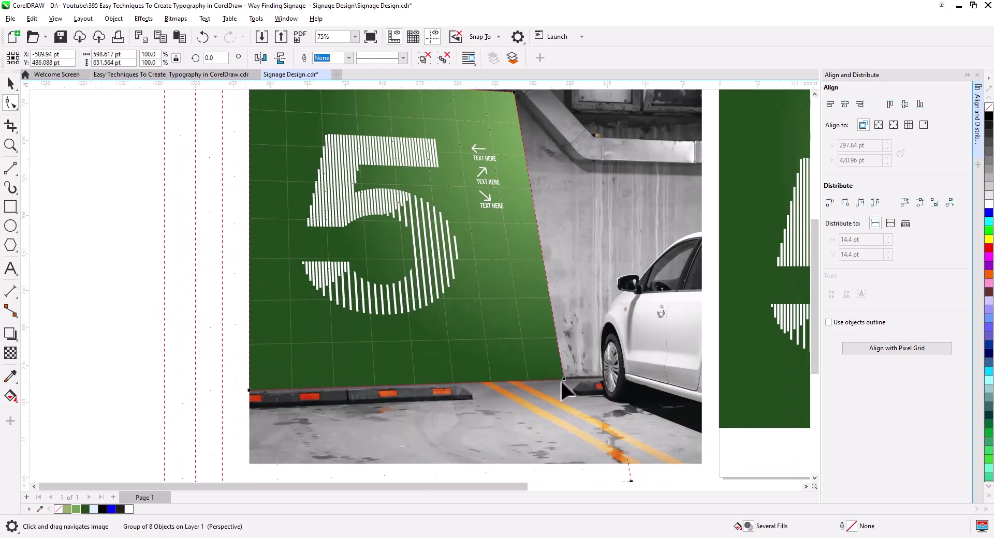
left_click_drag(562, 380, 518, 378)
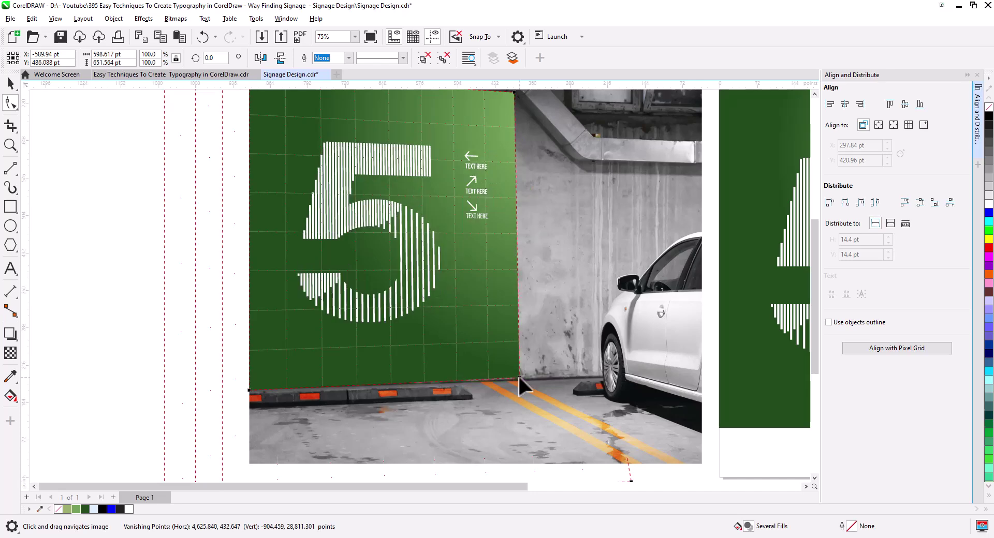
scroll(519, 378, "up", 1)
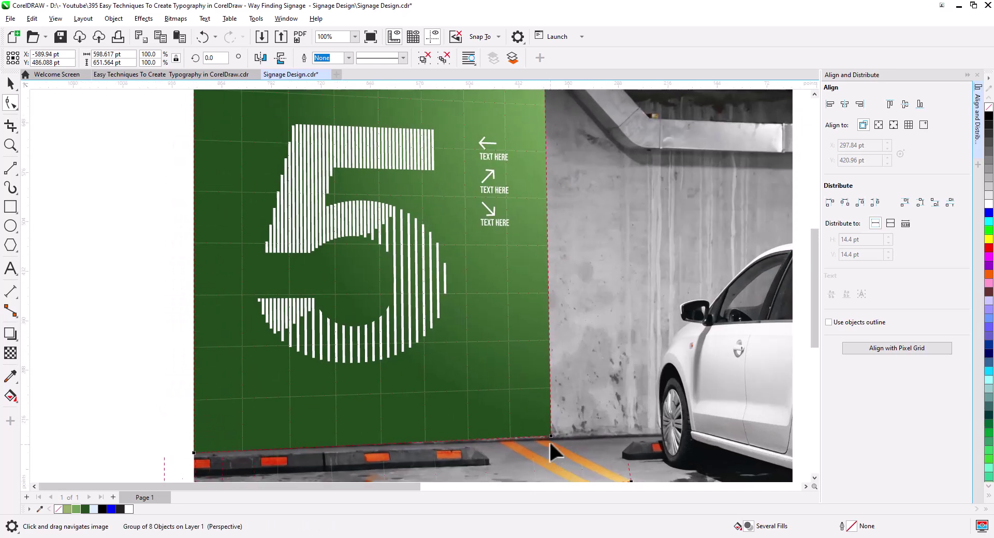
left_click_drag(549, 433, 543, 438)
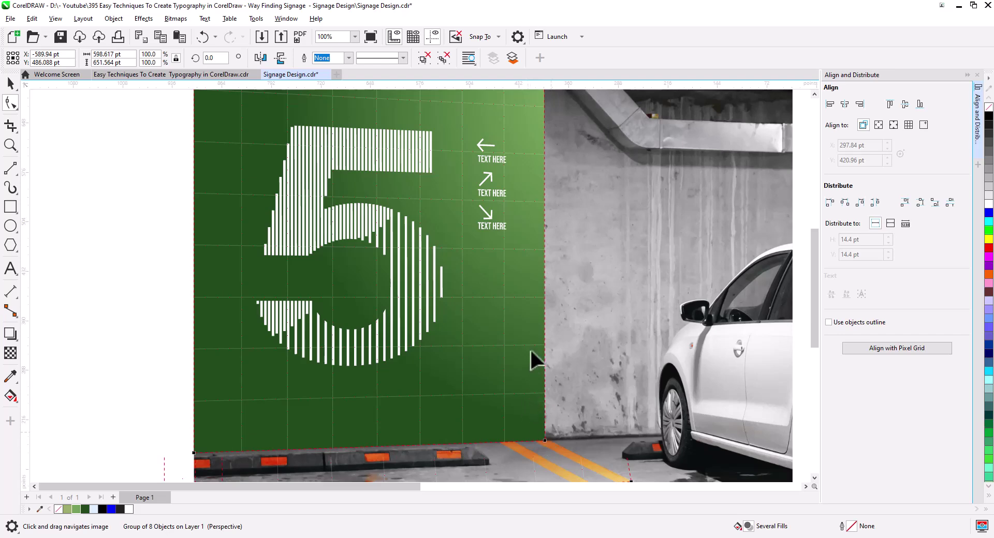
Shift the sign copy's upper-right perspective corner slightly inward and up, tight against the duct's lower edge
scroll(531, 357, "down", 1)
scroll(528, 160, "up", 2)
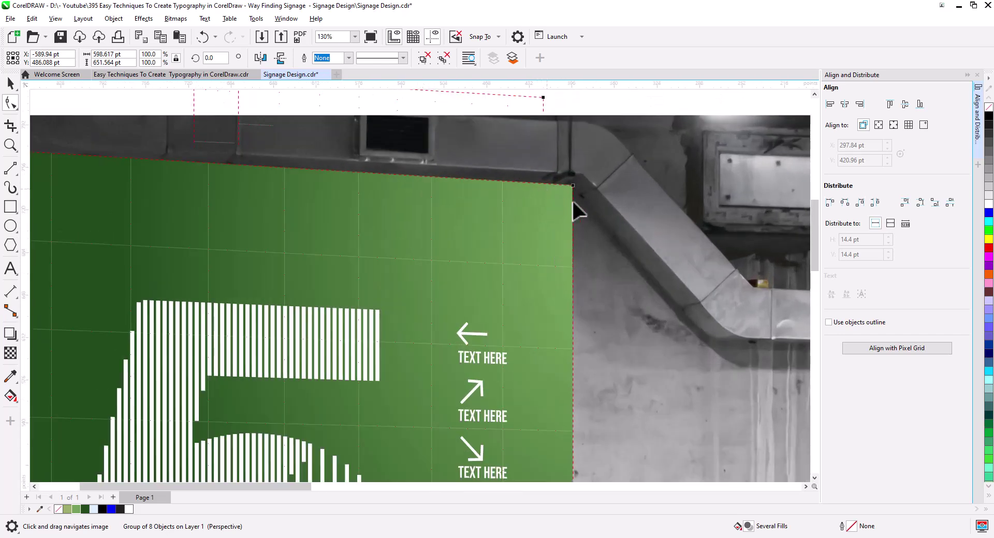
left_click_drag(368, 211, 546, 249)
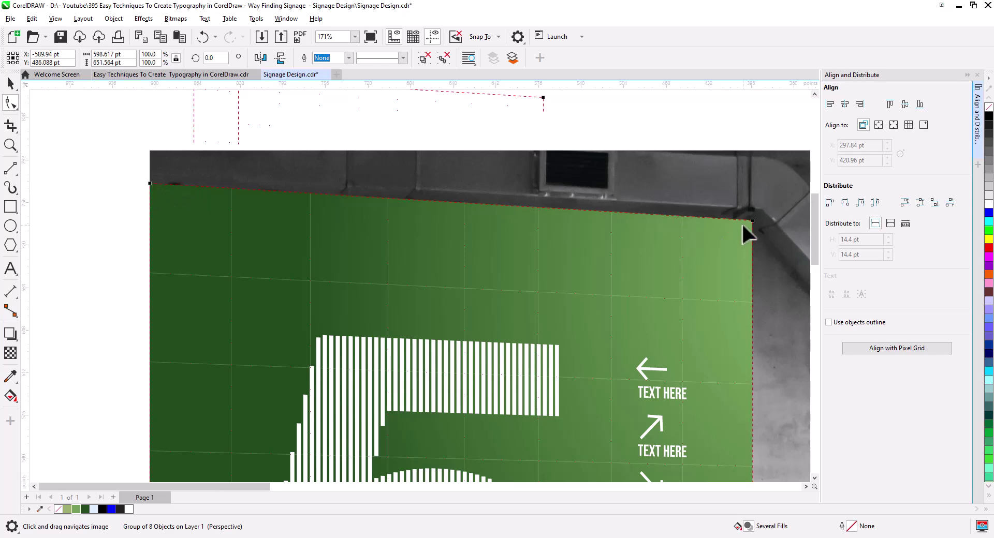
left_click_drag(752, 221, 729, 219)
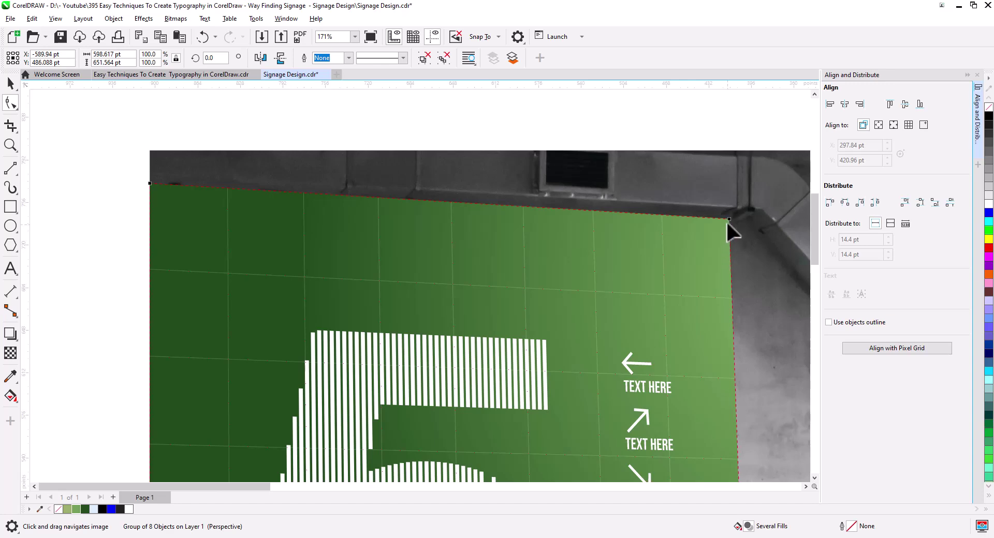
mouse_move(727, 218)
left_mouse_down()
mouse_move(713, 242)
mouse_move(724, 211)
left_mouse_up()
Nudge the sign copy's lower-right perspective corner slightly inward on the floor line and finish the perspective edit
scroll(652, 298, "down", 4)
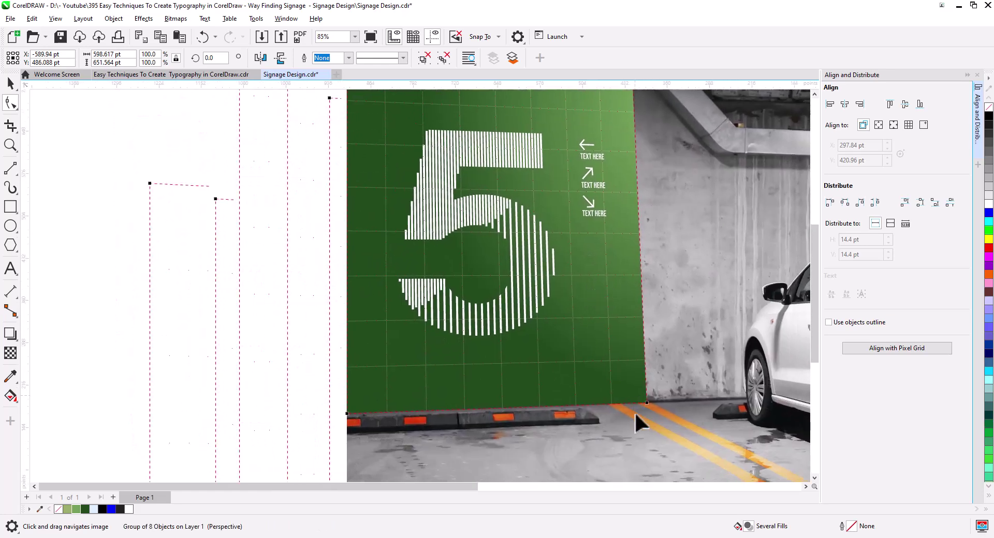
left_click_drag(645, 402, 637, 399)
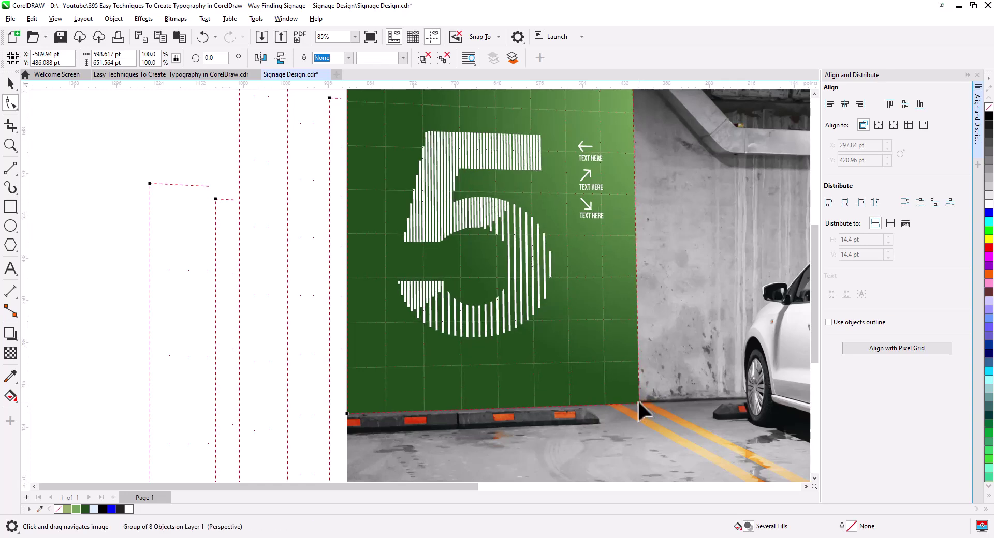
left_click(10, 83)
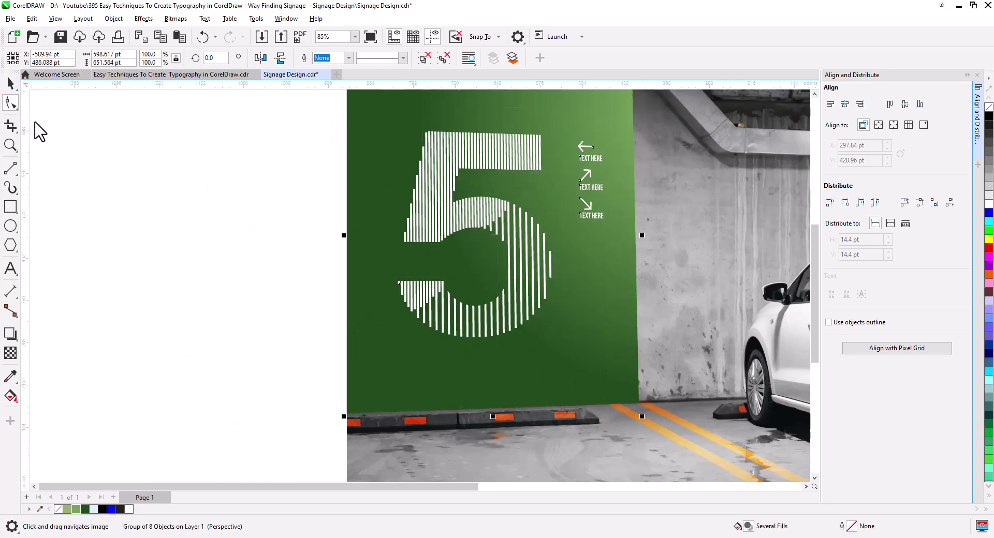
Select the perspective sign group on the garage wall photo and save the document
left_click(101, 190)
scroll(499, 346, "down", 3)
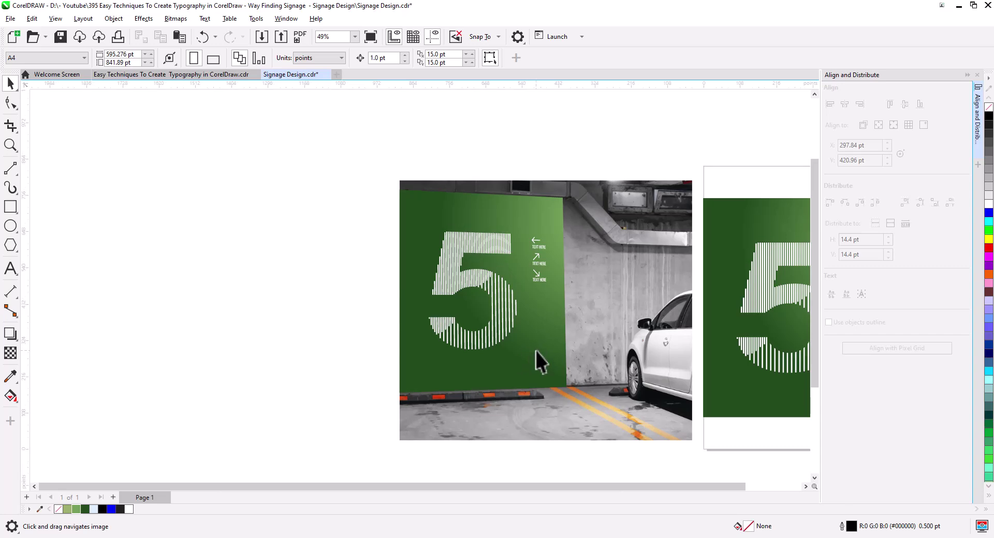
scroll(539, 343, "up", 1)
left_click_drag(552, 334, 464, 361)
left_click(464, 374)
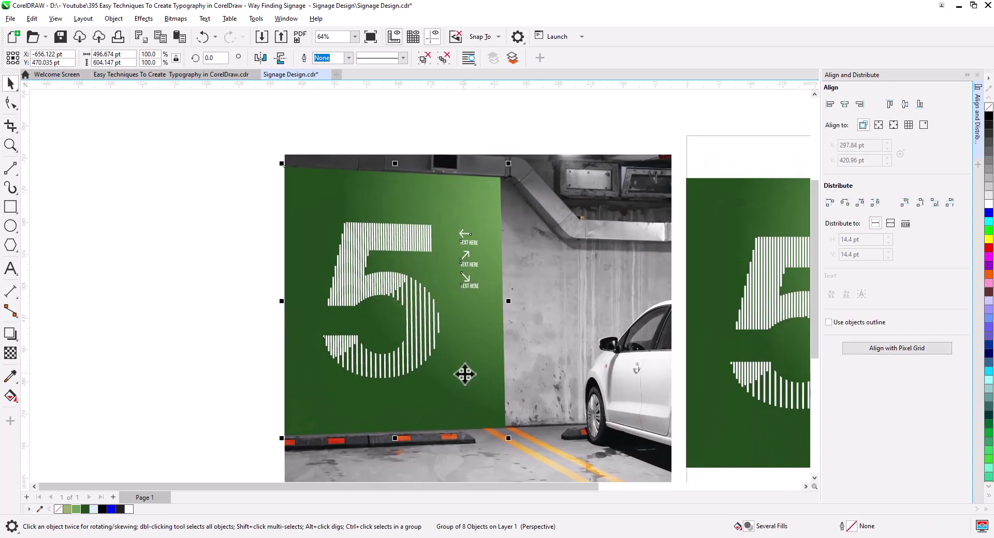
key("ctrl+s")
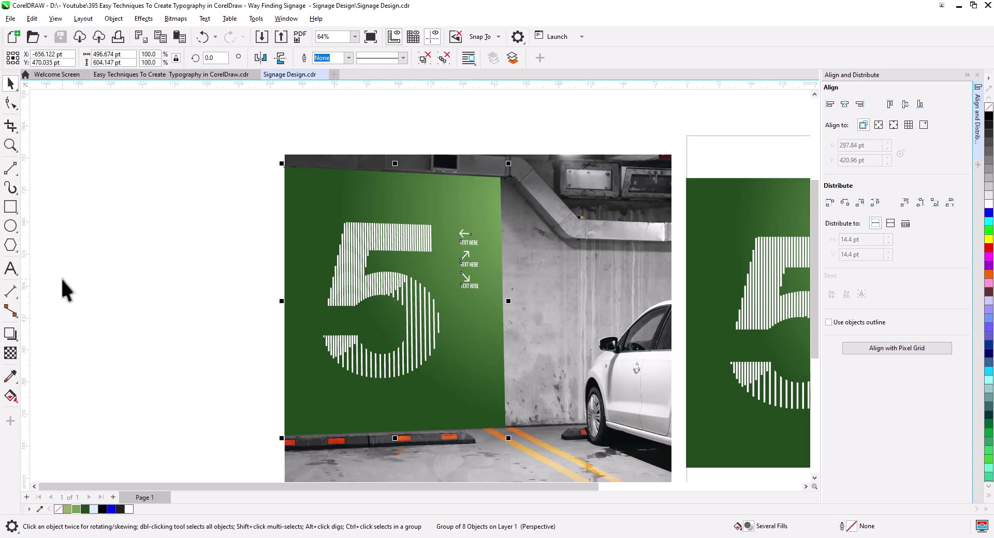
Convert the sign group to a 300 dpi, 24-bit RGB bitmap with anti-aliasing and a transparent background
left_click(175, 18)
left_click(192, 31)
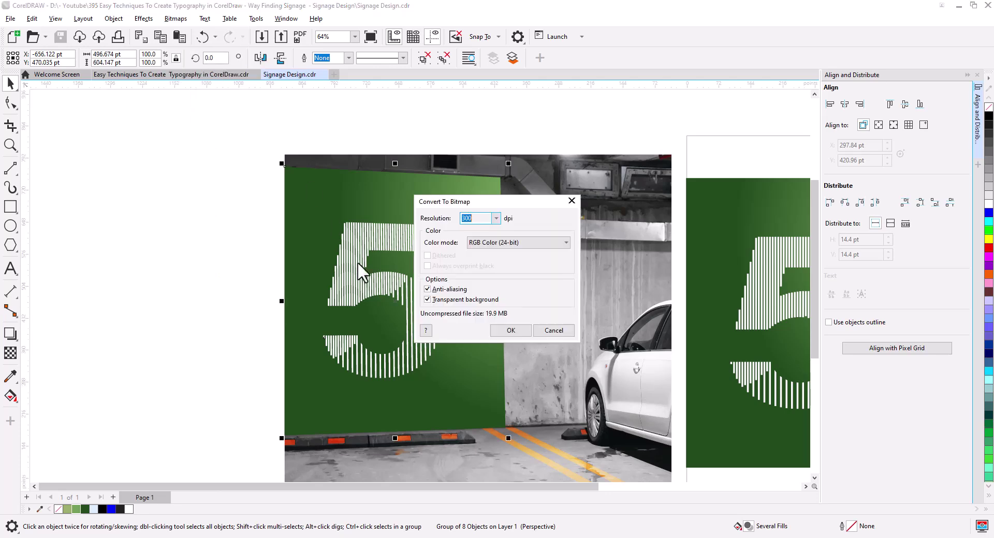
left_click(498, 331)
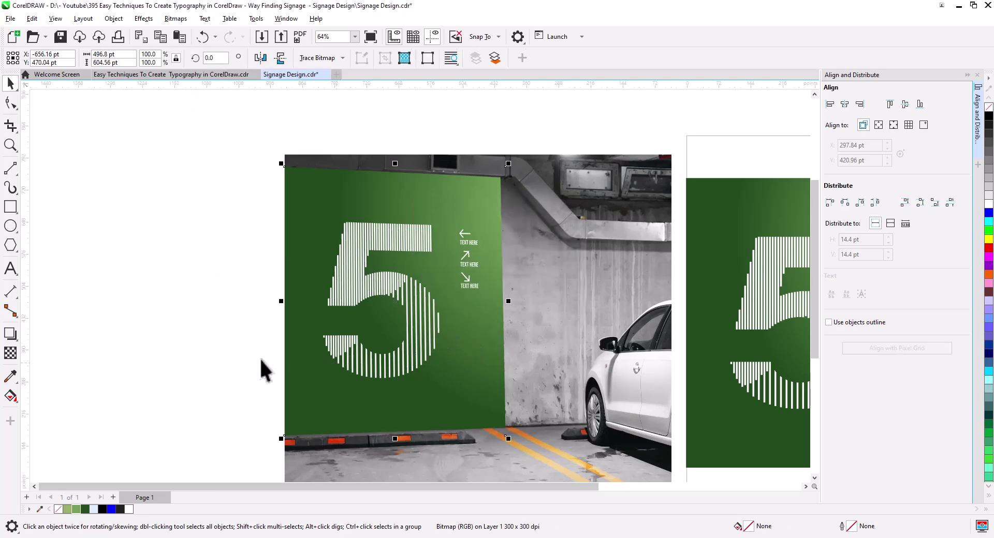
Set the sign bitmap's transparency merge mode to Multiply to blend it into the concrete wall, and deselect it
left_click(11, 353)
left_click(183, 58)
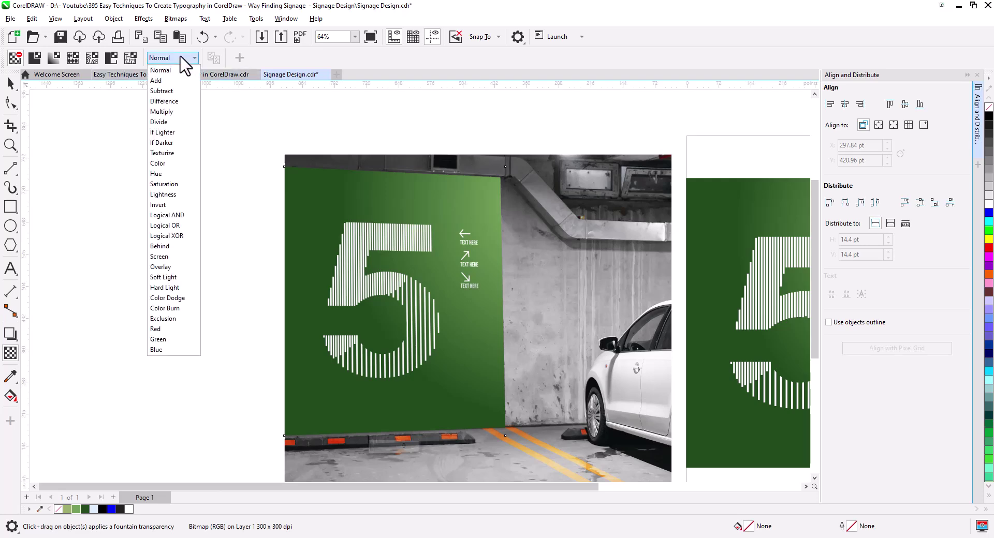
left_click(173, 112)
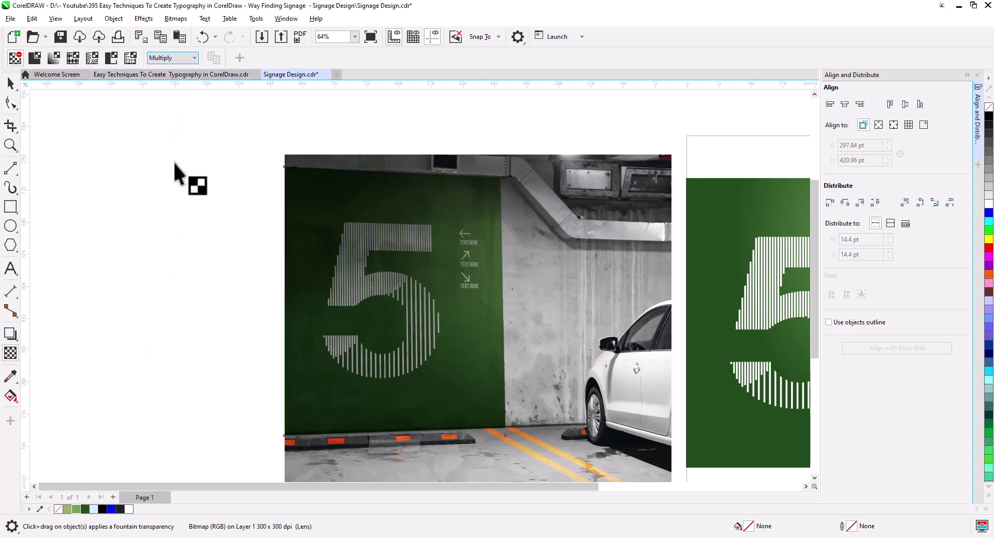
scroll(387, 313, "up", 2)
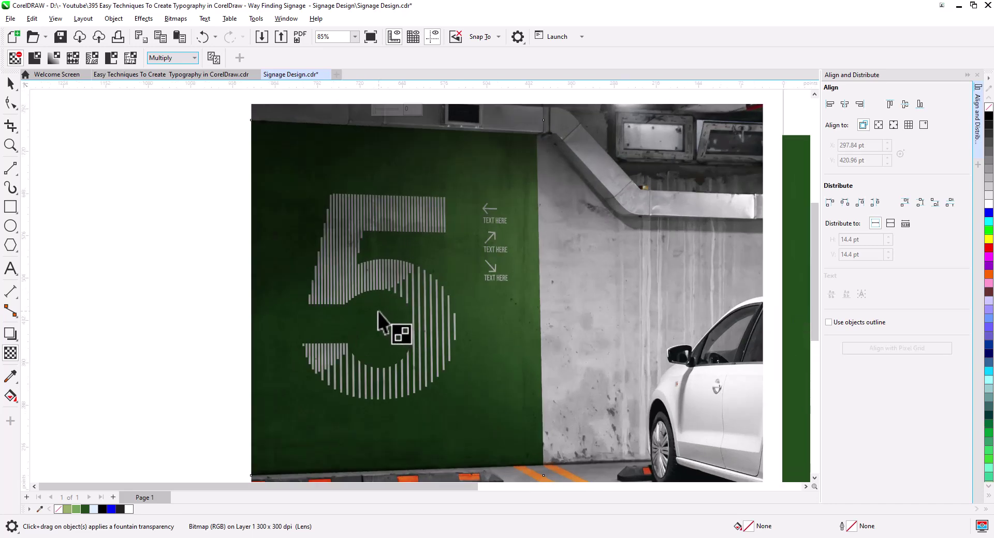
left_click(12, 82)
scroll(421, 281, "up", 4)
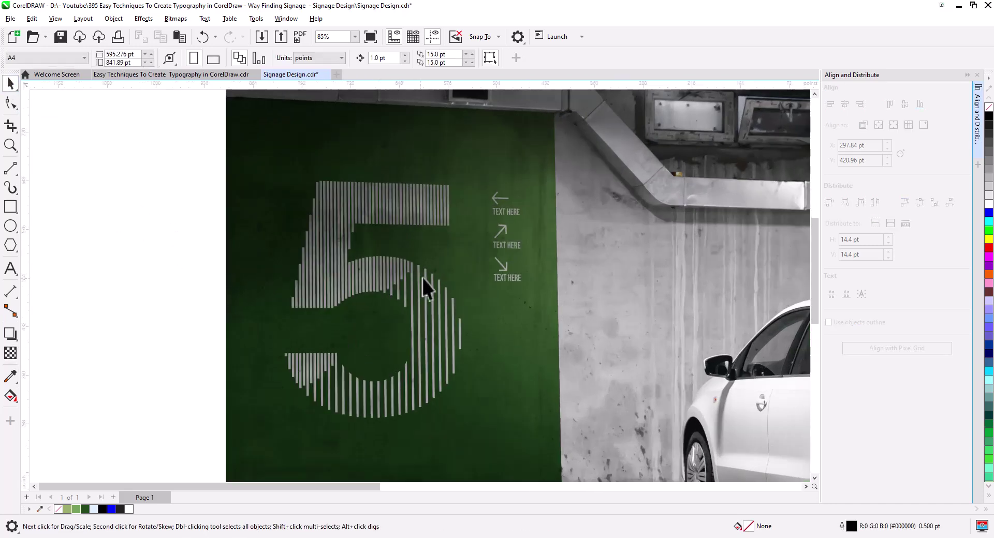
left_click_drag(474, 321, 500, 289)
scroll(514, 317, "down", 4)
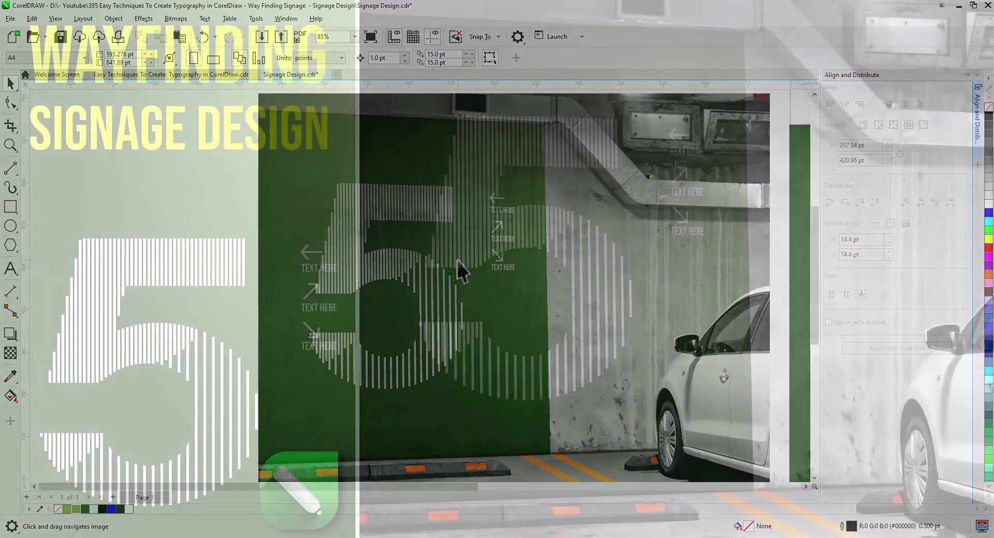